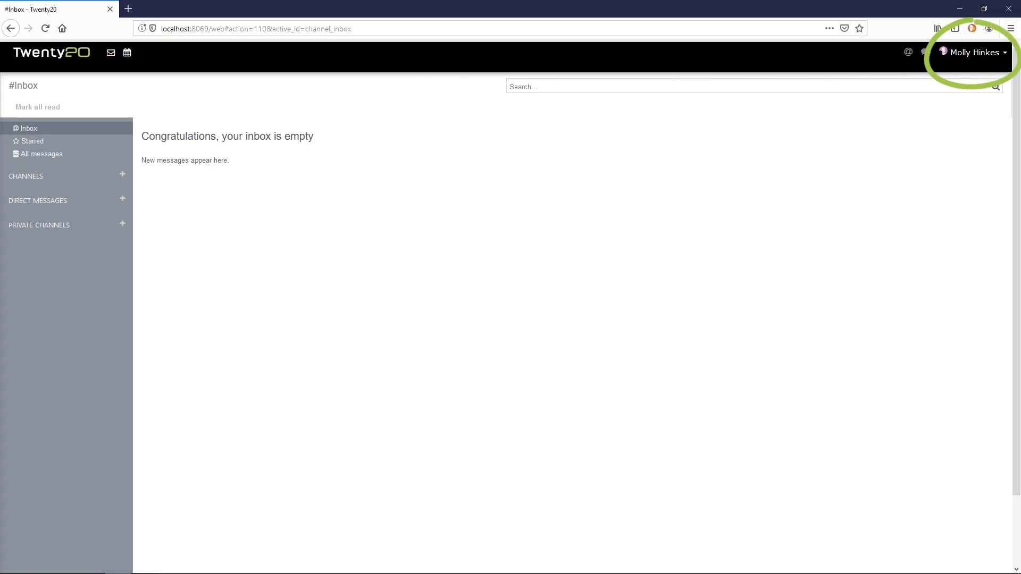
Examine the tutorial links in the user's account menu and the applications available to this restricted user
{"action": "left_click", "coordinate": [979, 53]}
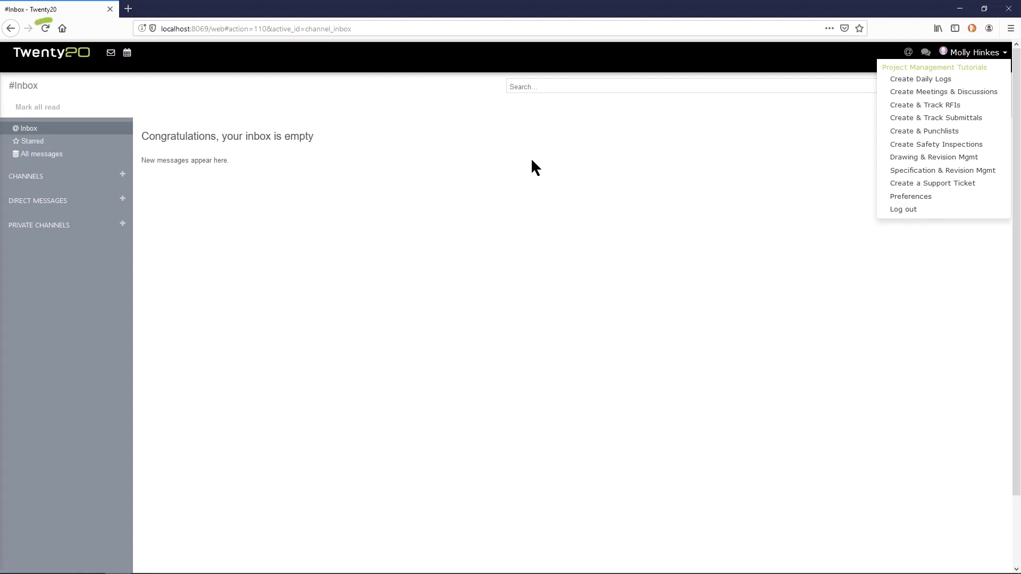
{"action": "left_click", "coordinate": [43, 56]}
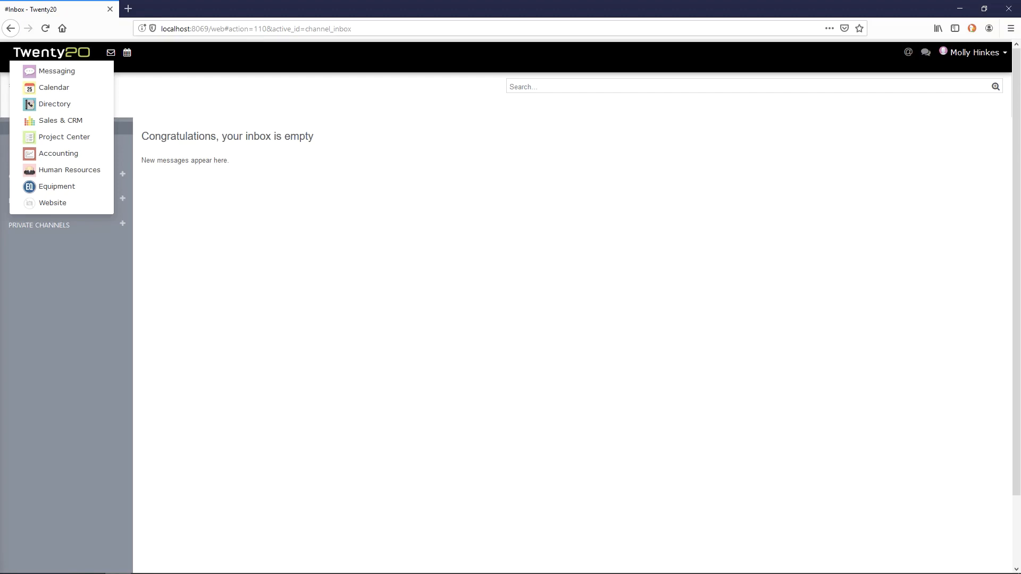
{"action": "left_click", "coordinate": [984, 9]}
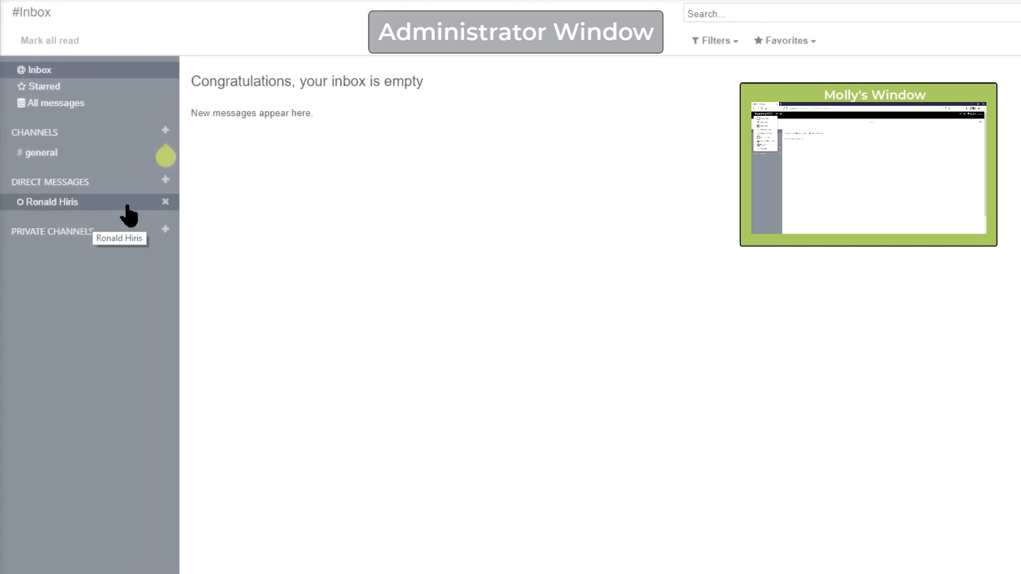
Look up a coworker by first name and by surname in direct messages and open a chat with her
{"action": "left_click", "coordinate": [165, 181]}
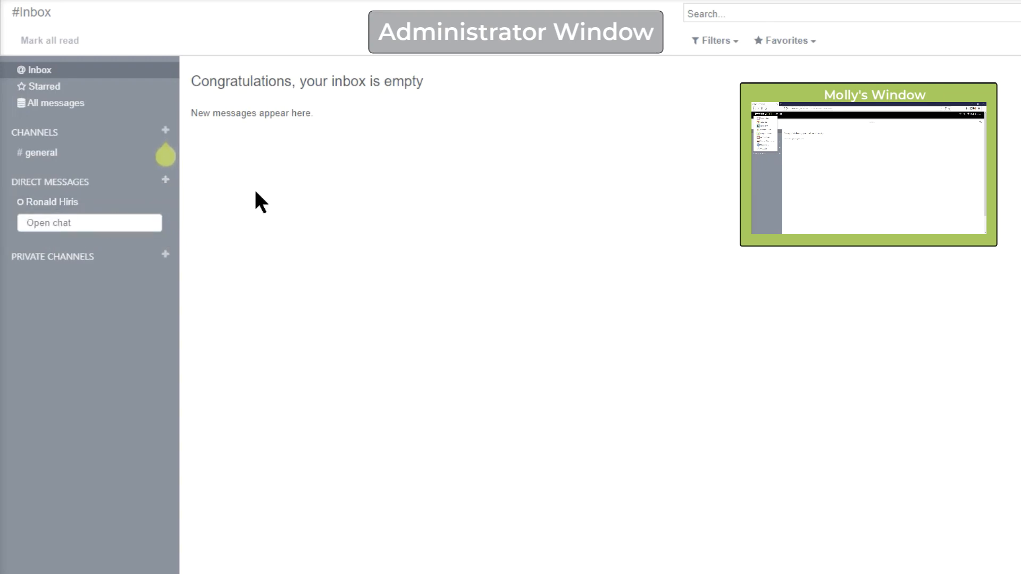
{"action": "type", "text": "mol"}
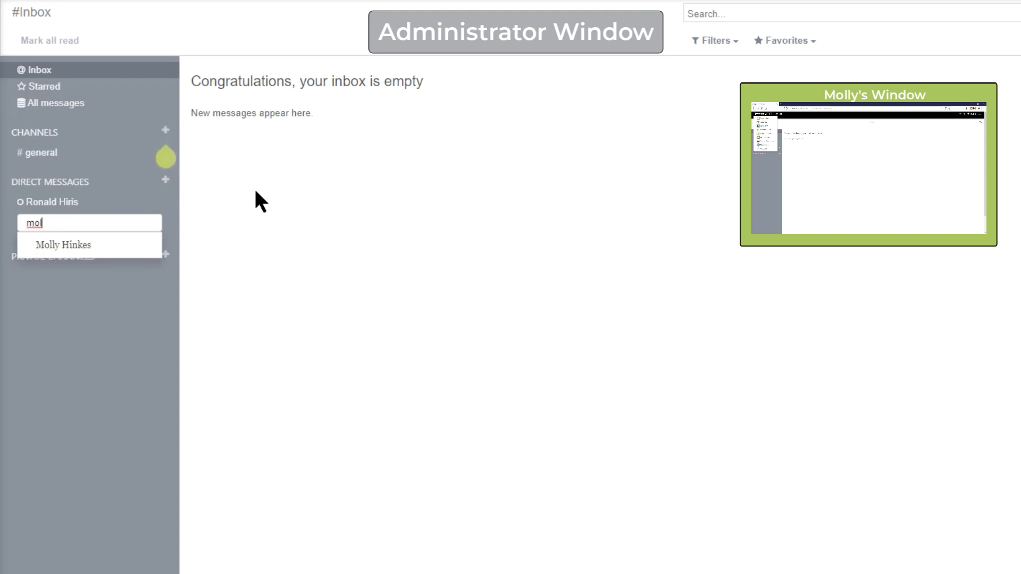
{"action": "key", "text": "BackSpace"}
{"action": "key", "text": "BackSpace"}
{"action": "key", "text": "BackSpace"}
{"action": "type", "text": "hi"}
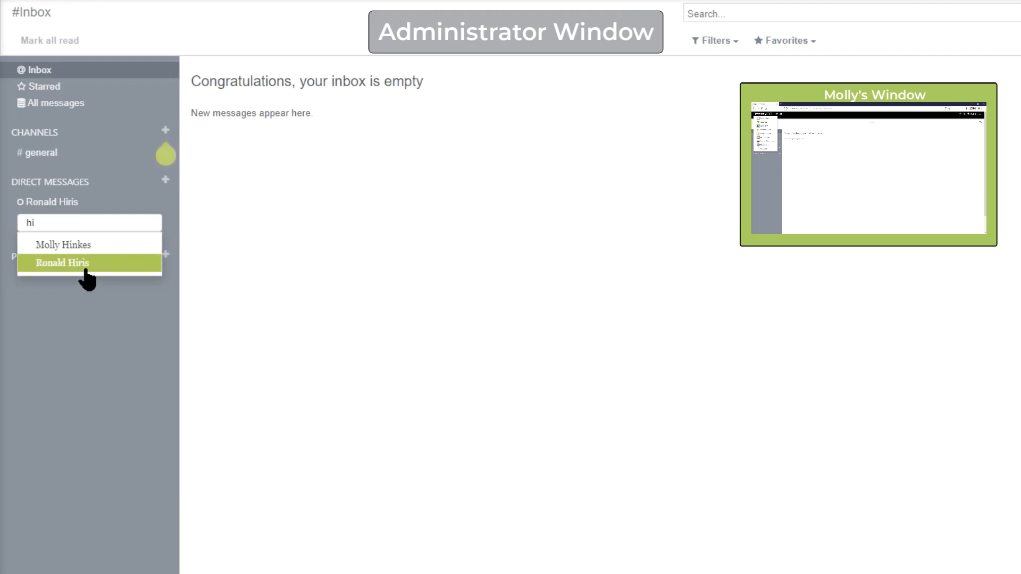
{"action": "left_click", "coordinate": [91, 246]}
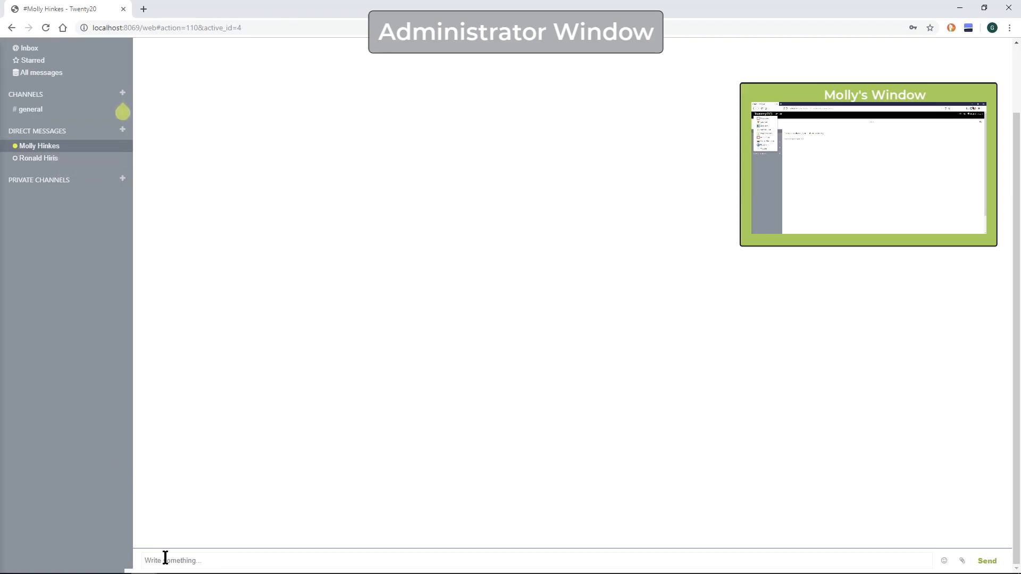
Send a short greeting with the coworker's first name in the chat and dismiss the message notification
{"action": "type", "text": "Hey Molly!"}
{"action": "left_click", "coordinate": [986, 561]}
{"action": "scroll", "coordinate": [713, 441], "scroll_direction": "up", "scroll_amount": 2}
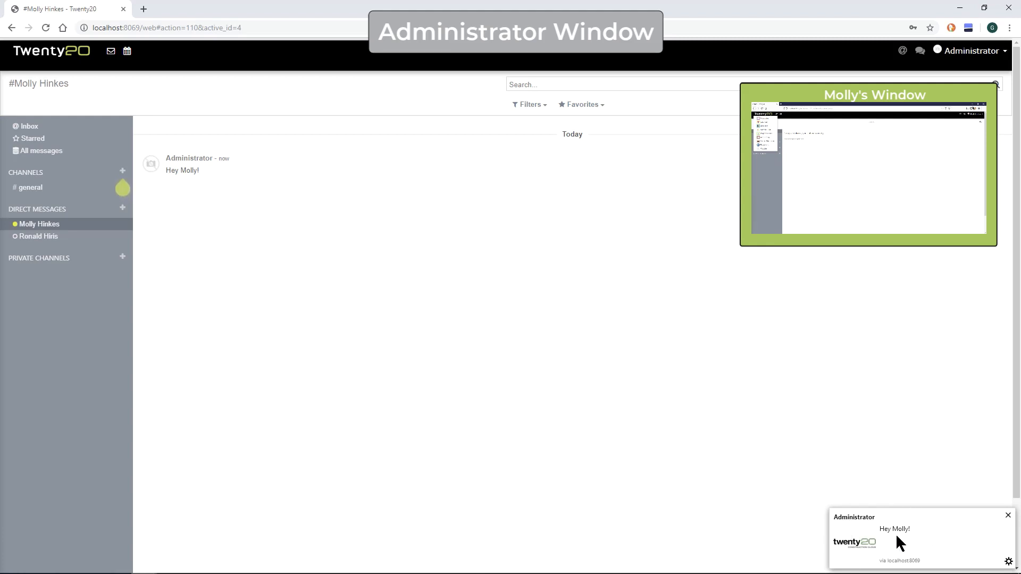
{"action": "left_click", "coordinate": [1008, 515]}
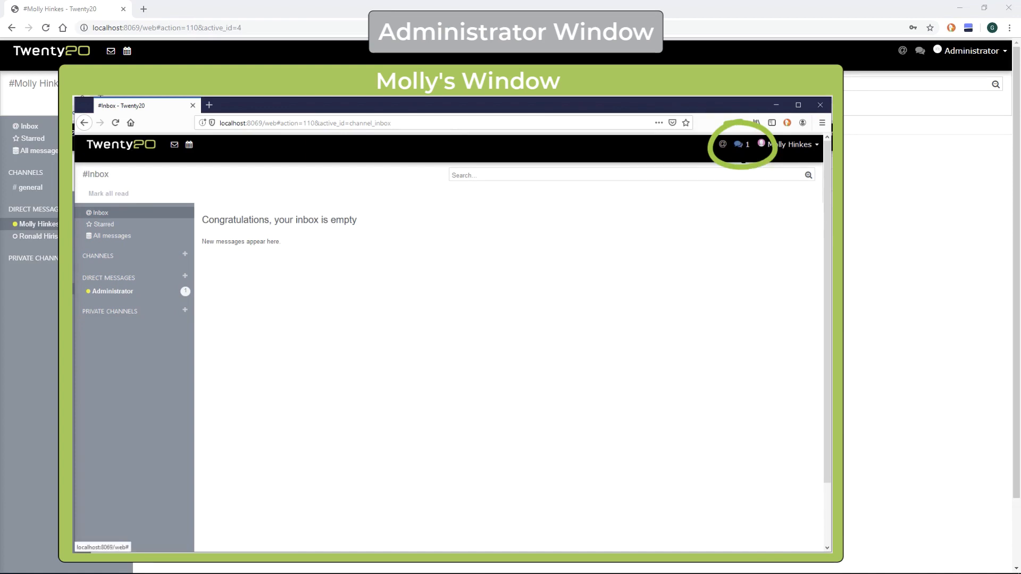
In the coworker's window, open the unread conversation from Administrator and reply "Hello"
{"action": "left_click", "coordinate": [740, 151]}
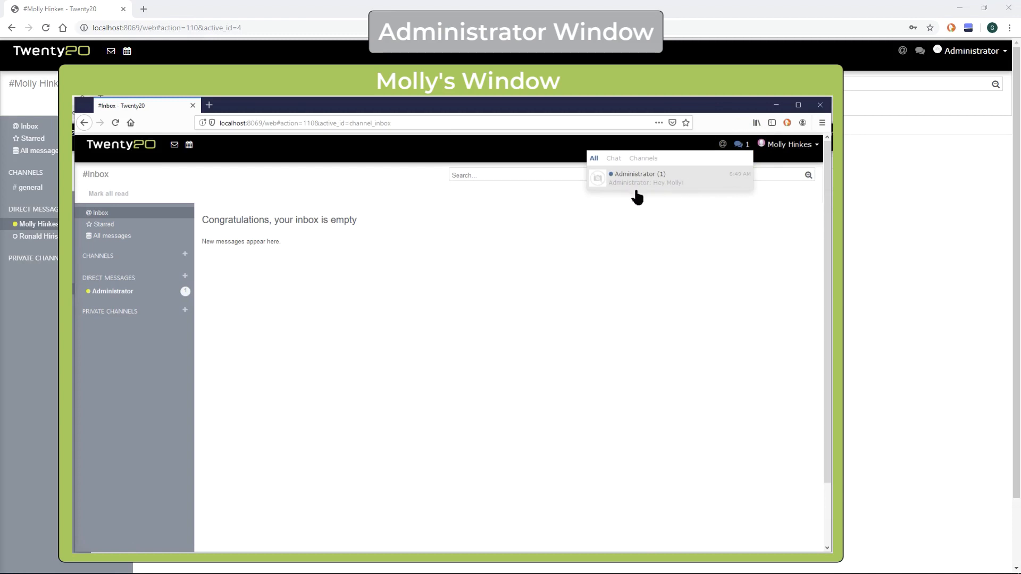
{"action": "left_click", "coordinate": [109, 296]}
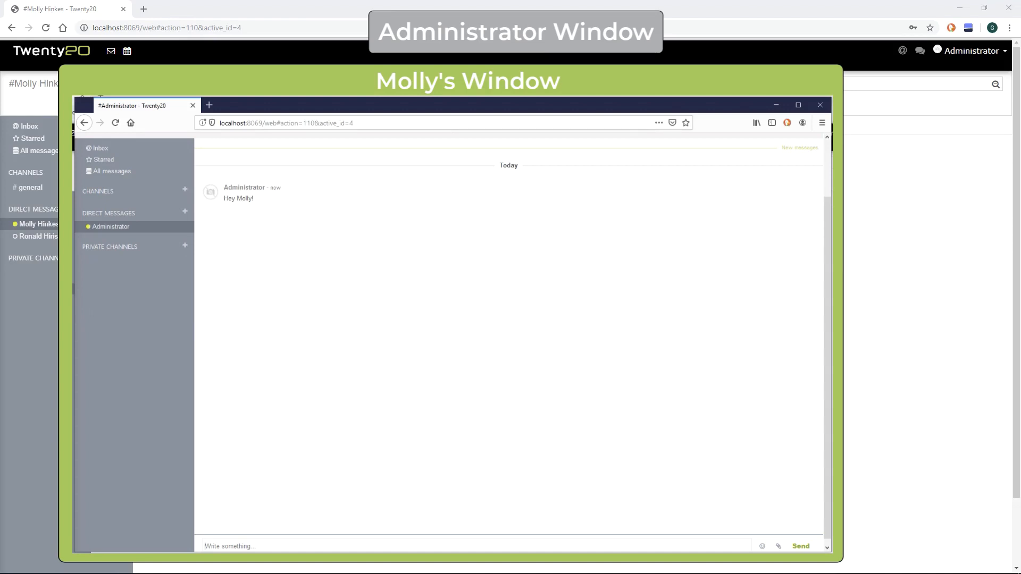
{"action": "type", "text": "Hello"}
{"action": "left_click", "coordinate": [795, 546]}
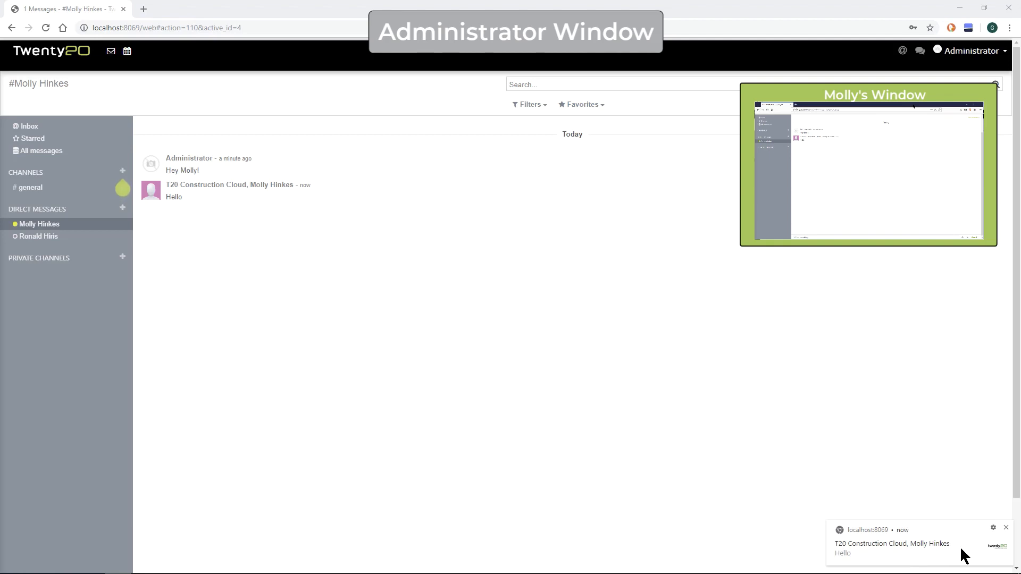
Review the direct message conversation with the coworker in the Administrator window and return to the Inbox
{"action": "left_click", "coordinate": [47, 236]}
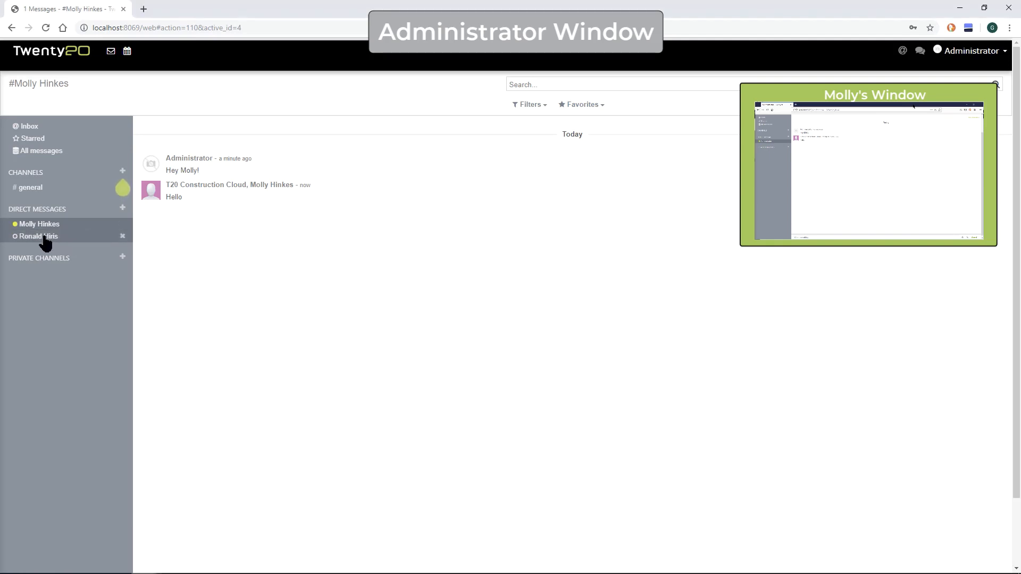
{"action": "left_click", "coordinate": [52, 148]}
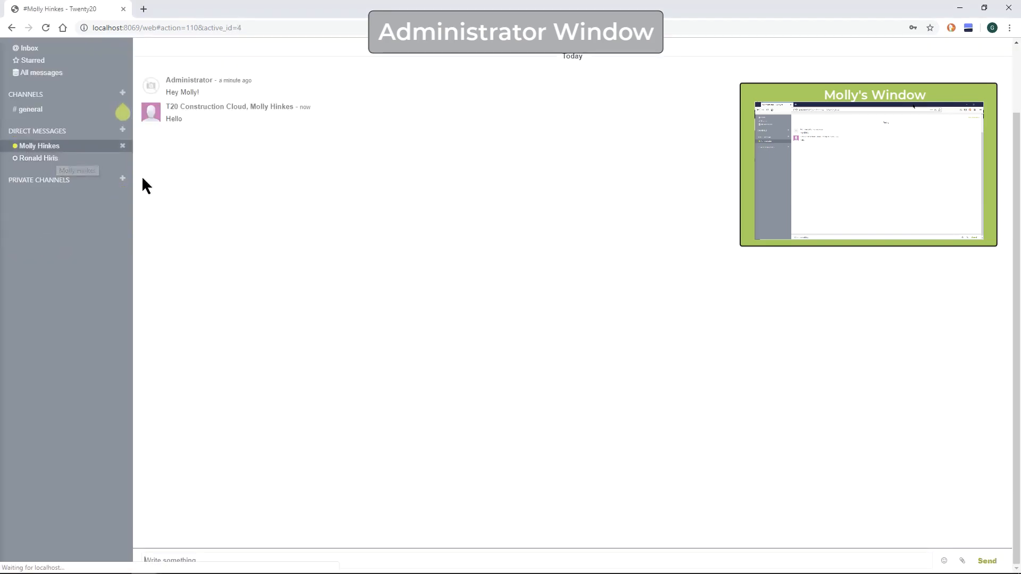
{"action": "scroll", "coordinate": [197, 207], "scroll_direction": "up", "scroll_amount": 1}
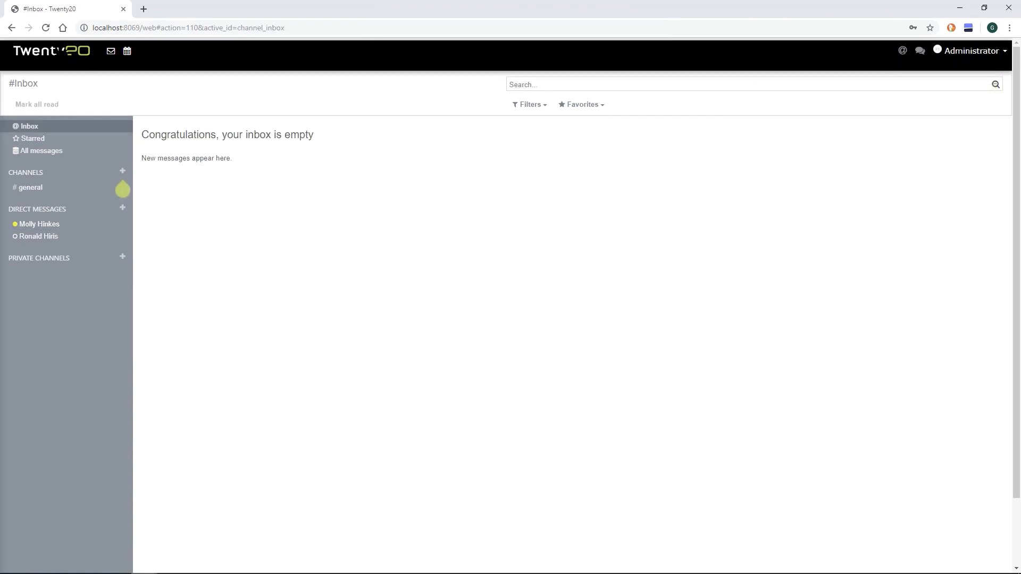
Open the Chart of Accounts in the Accounting application
{"action": "left_click", "coordinate": [56, 53]}
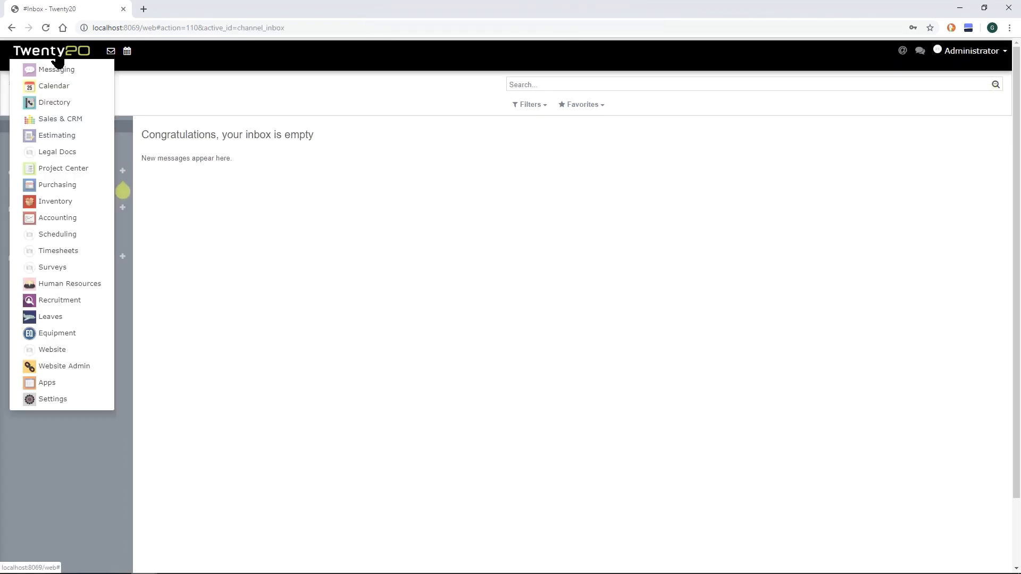
{"action": "left_click", "coordinate": [47, 219]}
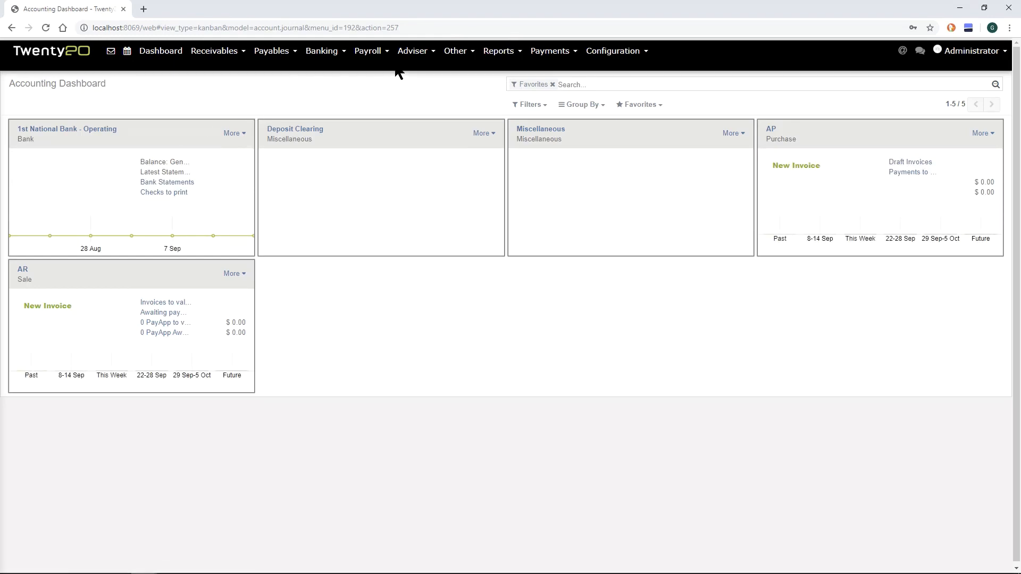
{"action": "left_click", "coordinate": [413, 50]}
{"action": "left_click", "coordinate": [425, 92]}
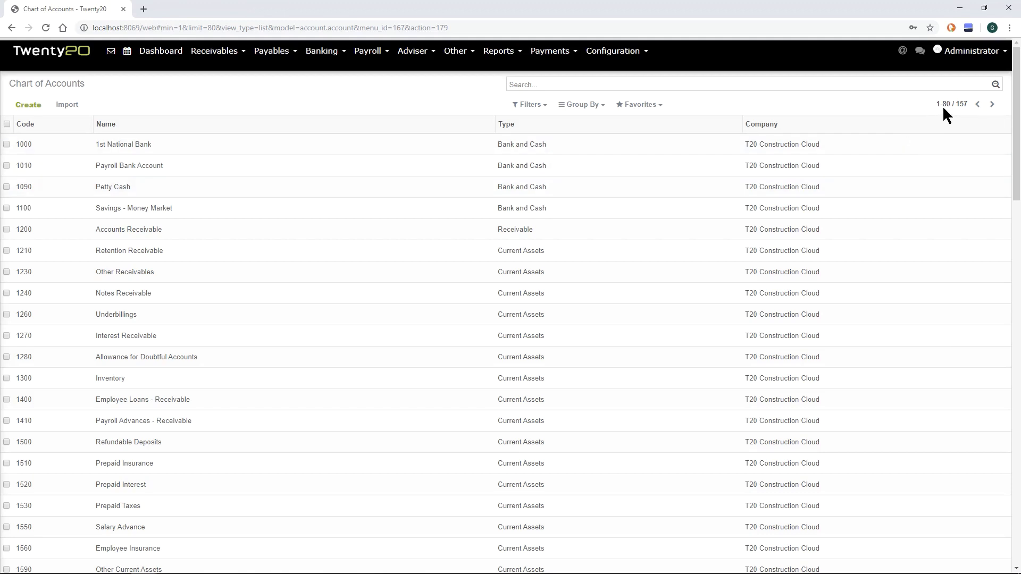
Browse the Chart of Accounts list, view its second page of records and return to the first page
{"action": "scroll", "coordinate": [923, 143], "scroll_direction": "down", "scroll_amount": 20}
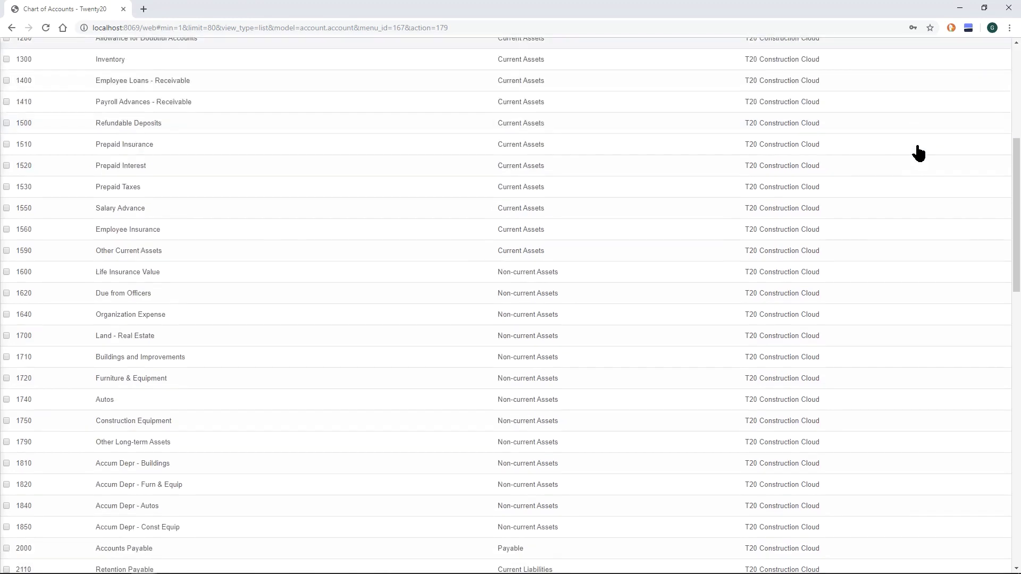
{"action": "scroll", "coordinate": [913, 160], "scroll_direction": "up", "scroll_amount": 20}
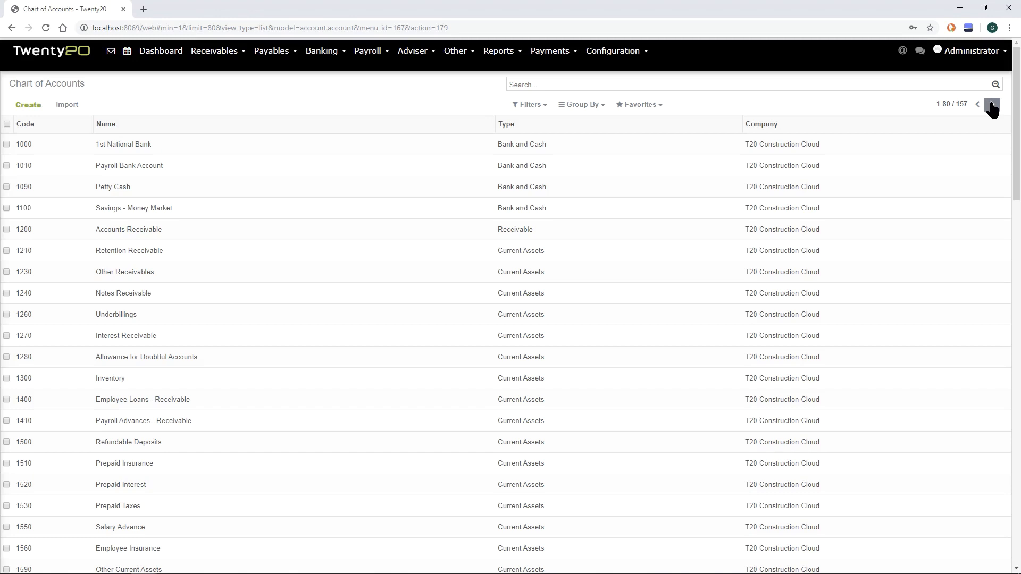
{"action": "left_click", "coordinate": [992, 105]}
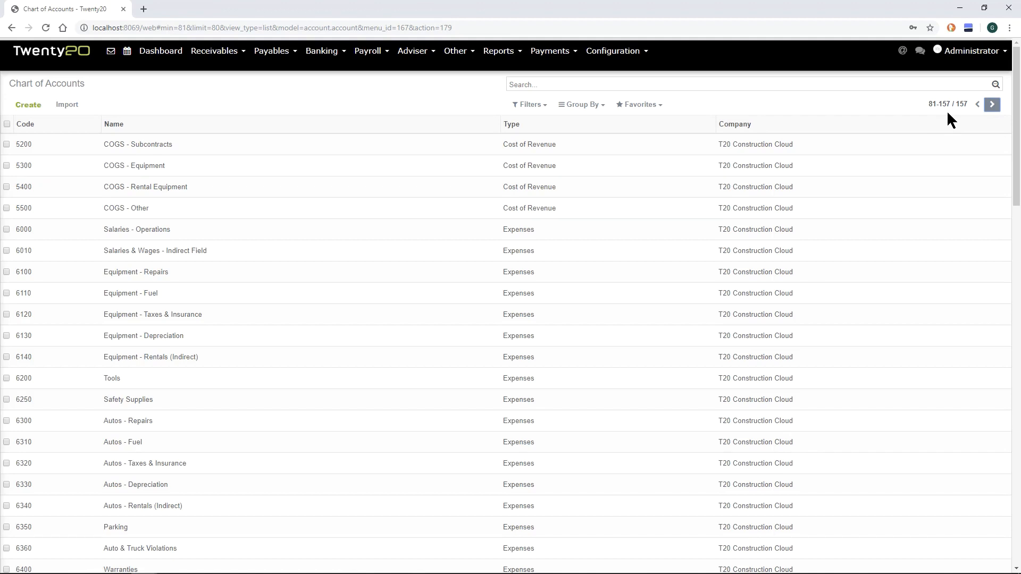
{"action": "left_click", "coordinate": [977, 106]}
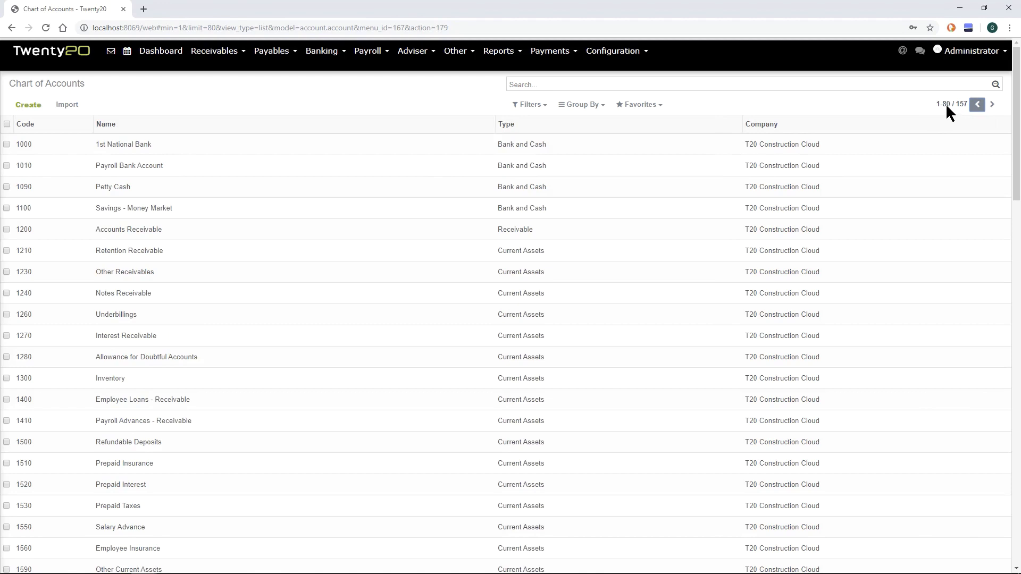
Limit the Chart of Accounts to records 1-6 per page and advance page by page to records 25-30
{"action": "left_click", "coordinate": [946, 106]}
{"action": "key", "text": "Return"}
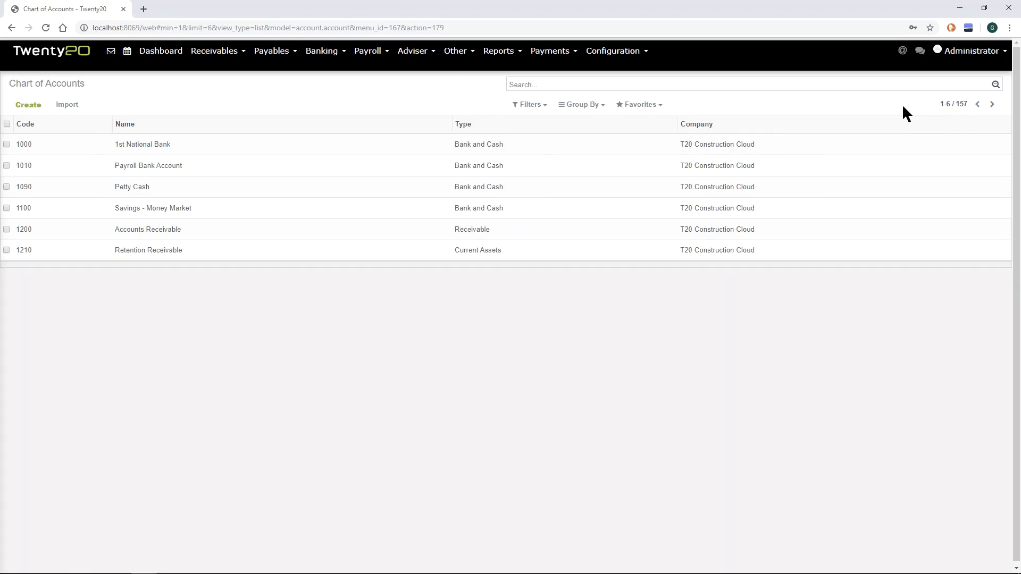
{"action": "left_click", "coordinate": [992, 104]}
{"action": "left_click", "coordinate": [992, 104]}
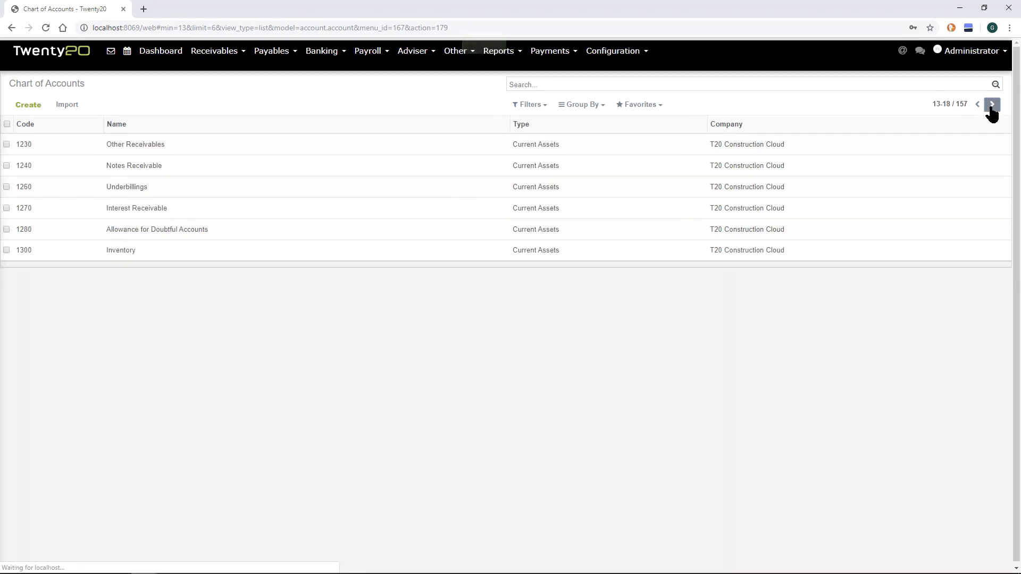
{"action": "left_click", "coordinate": [992, 105]}
{"action": "left_click", "coordinate": [991, 104]}
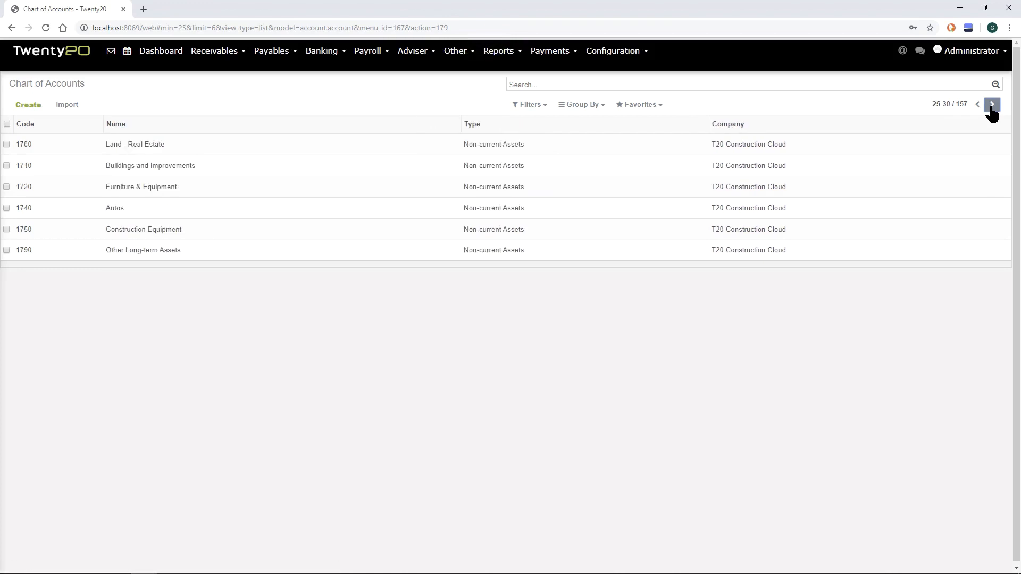
Visit the Vendor Invoices list and reopen the Chart of Accounts
{"action": "left_click", "coordinate": [271, 51]}
{"action": "left_click", "coordinate": [280, 75]}
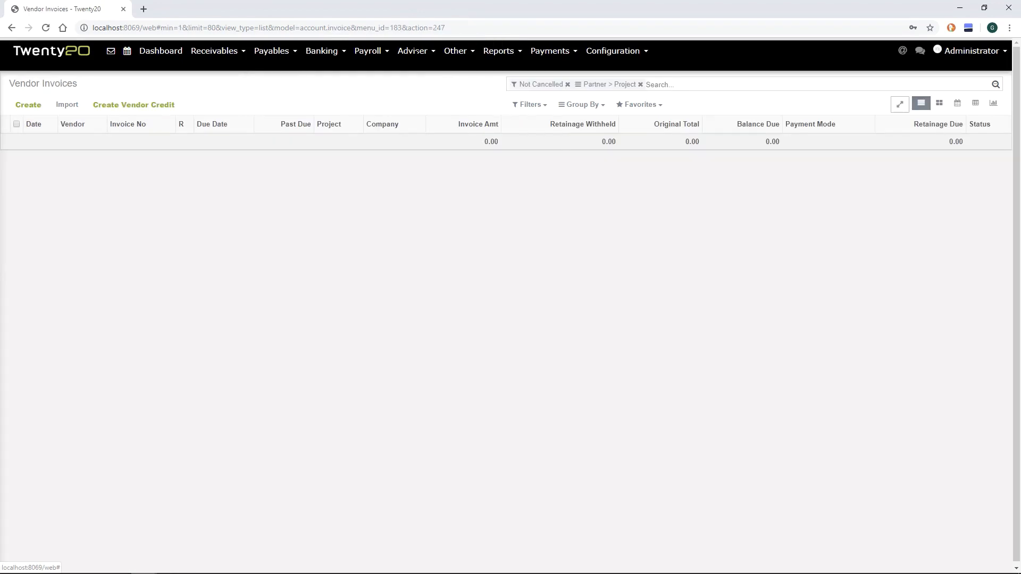
{"action": "left_click", "coordinate": [416, 51]}
{"action": "left_click", "coordinate": [422, 94]}
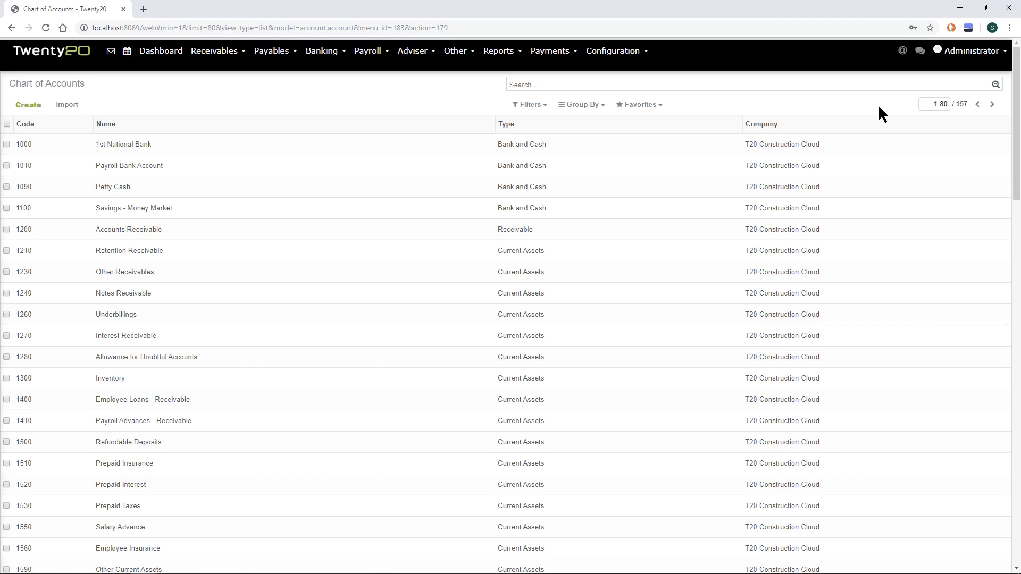
Raise the upper limit of the displayed record range to show all accounts on one page and look through them
{"action": "type", "text": "00"}
{"action": "key", "text": "Return"}
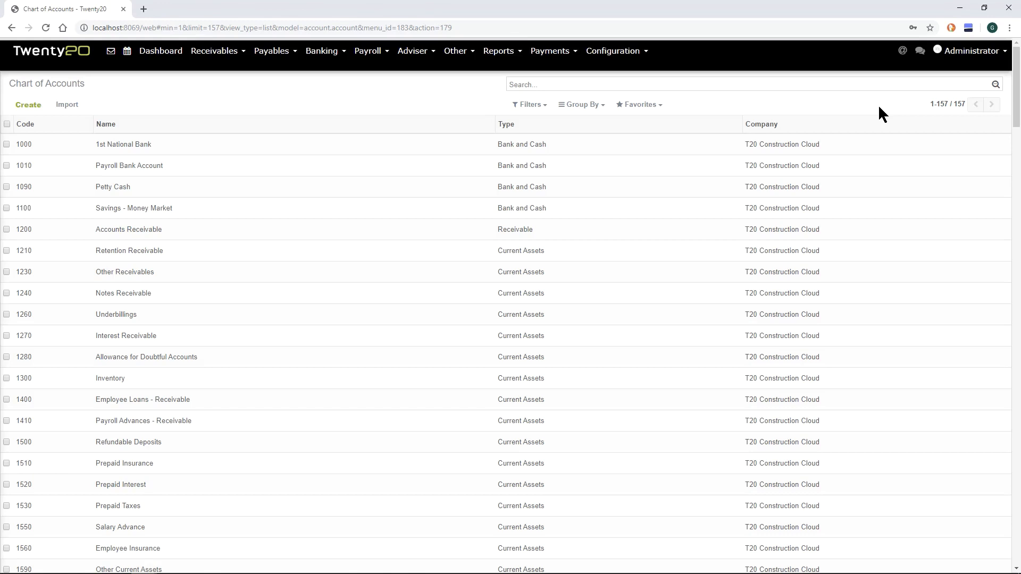
{"action": "scroll", "coordinate": [734, 133], "scroll_direction": "down", "scroll_amount": 14}
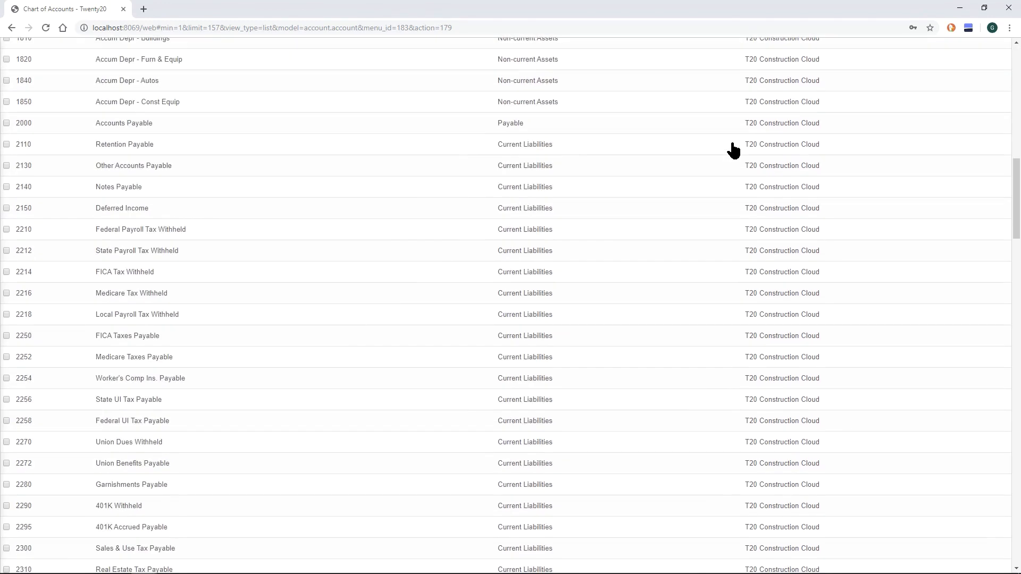
{"action": "scroll", "coordinate": [733, 149], "scroll_direction": "up", "scroll_amount": 15}
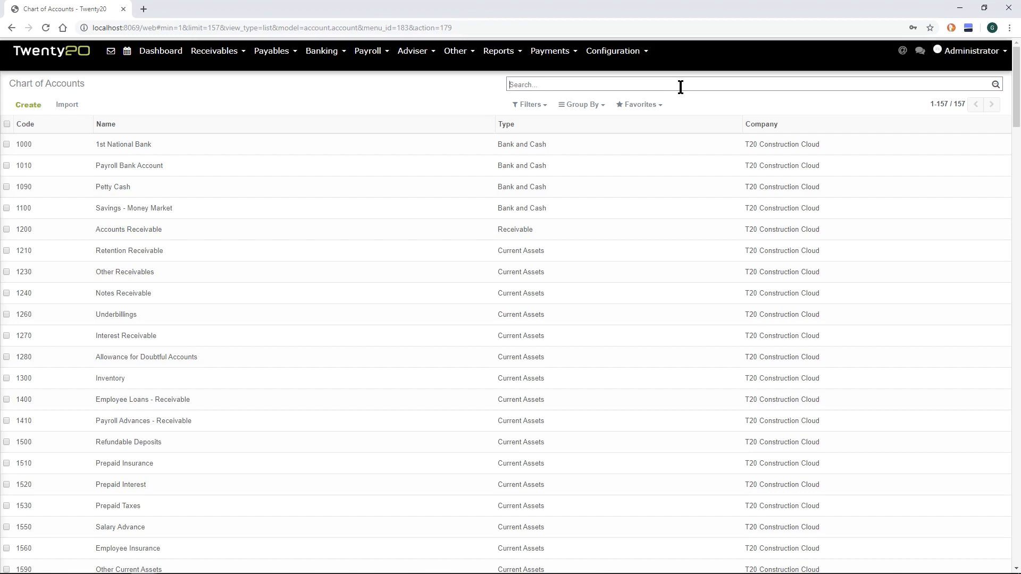
Search the Chart of Accounts by account for "Cost" and add "other" as a second search term
{"action": "type", "text": "Cost"}
{"action": "key", "text": "Return"}
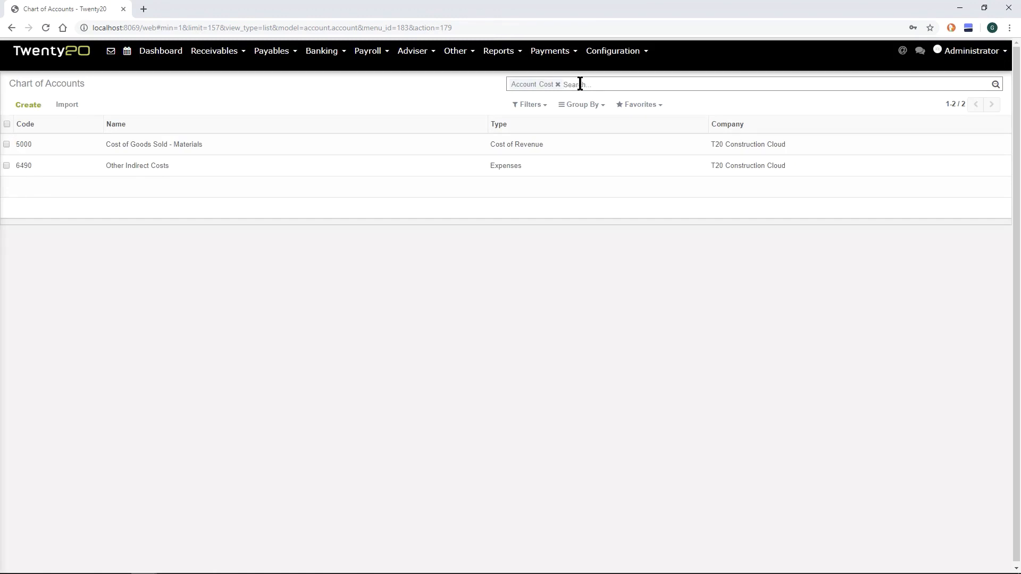
{"action": "type", "text": "other"}
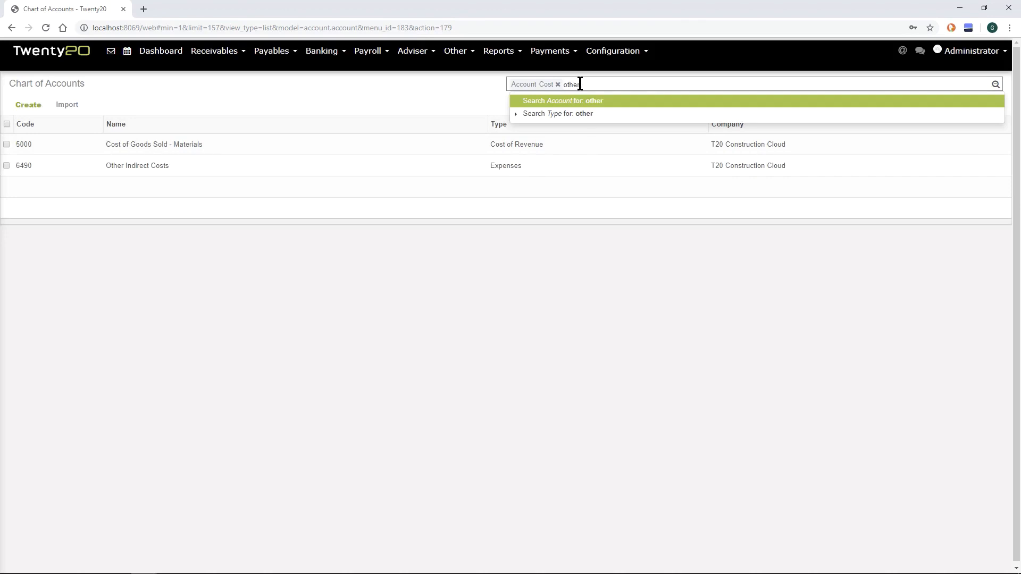
{"action": "key", "text": "Return"}
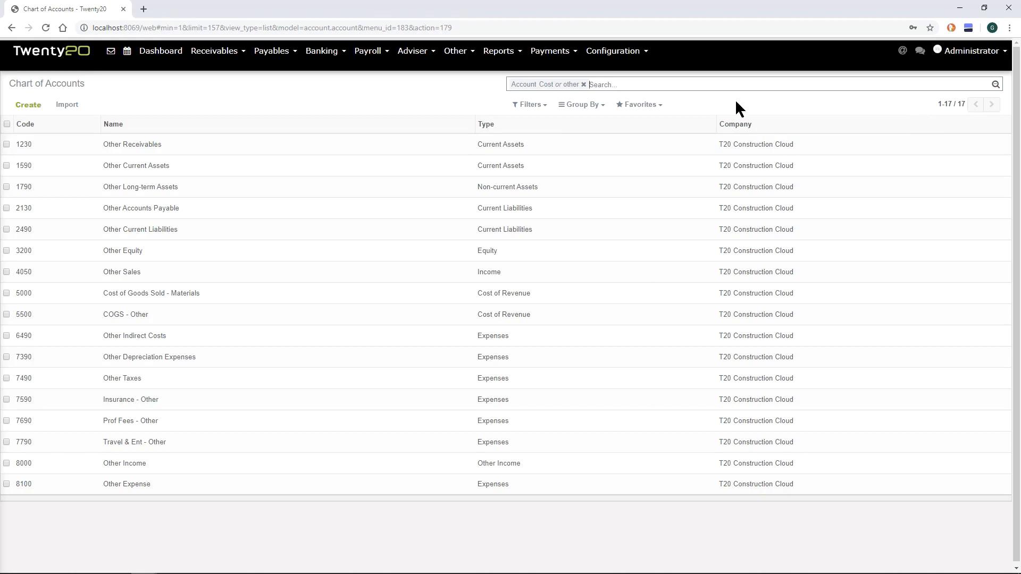
Remove the account search filter and hide the filter, grouping and favorites options
{"action": "left_click", "coordinate": [583, 84]}
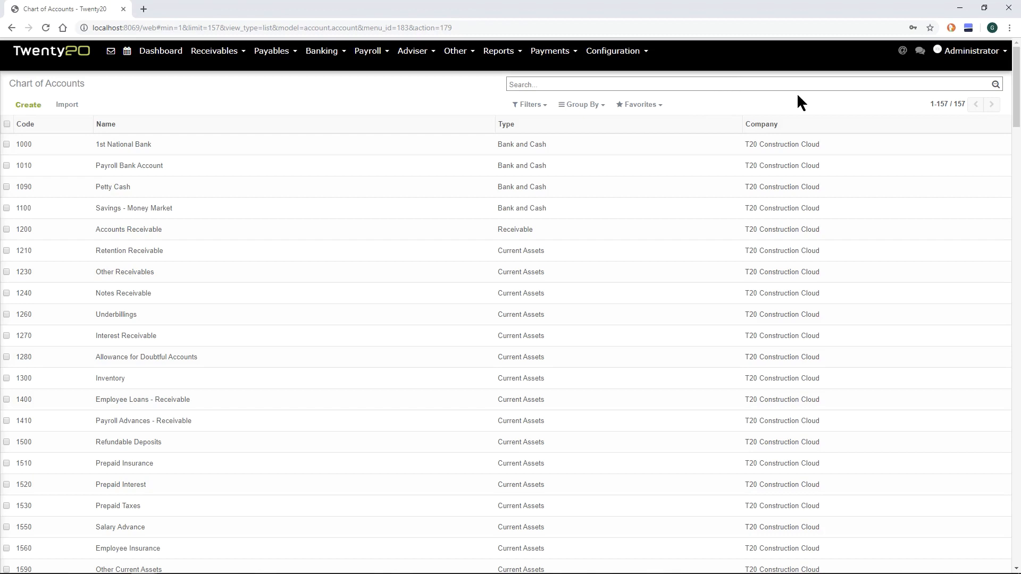
{"action": "left_click", "coordinate": [995, 85]}
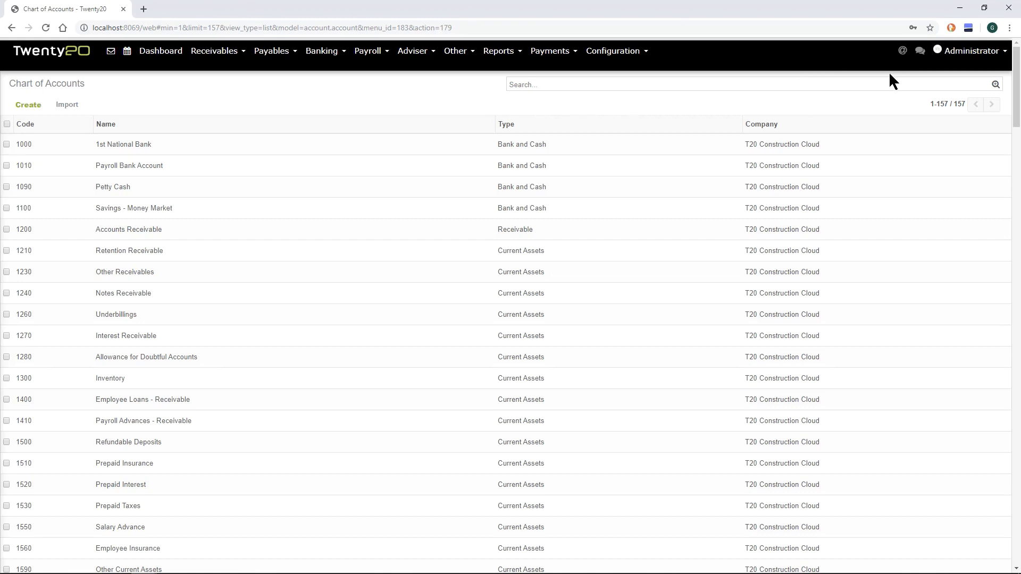
Show the list's search options and group the Chart of Accounts by Account Type
{"action": "left_click", "coordinate": [995, 85]}
{"action": "left_click", "coordinate": [589, 109]}
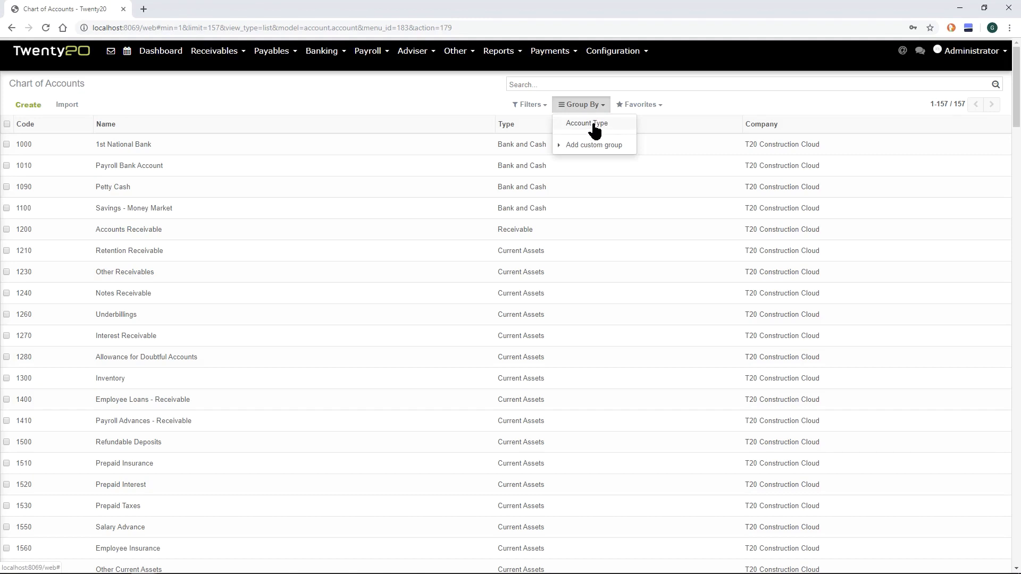
{"action": "left_click", "coordinate": [594, 126]}
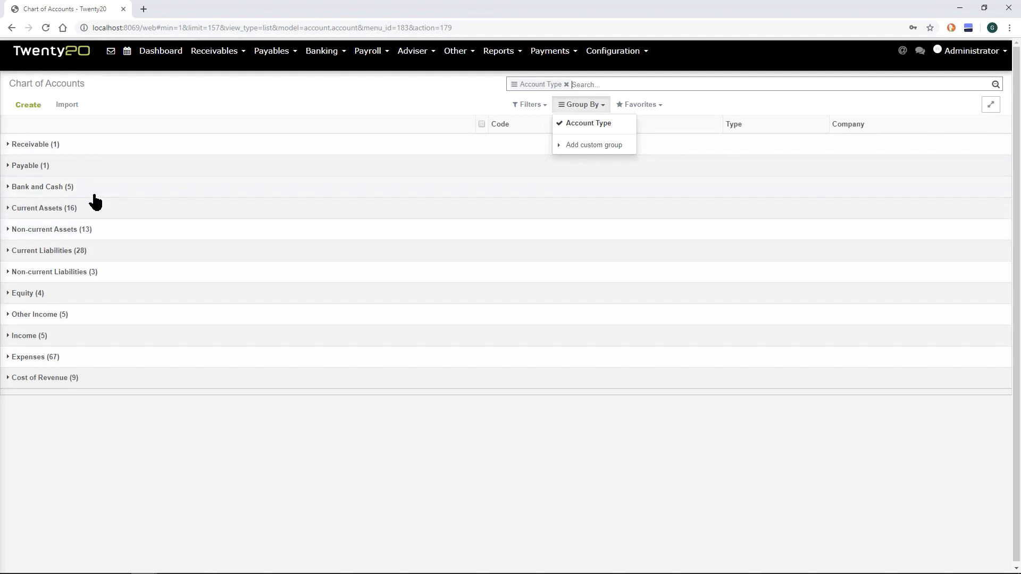
{"action": "left_click", "coordinate": [228, 113]}
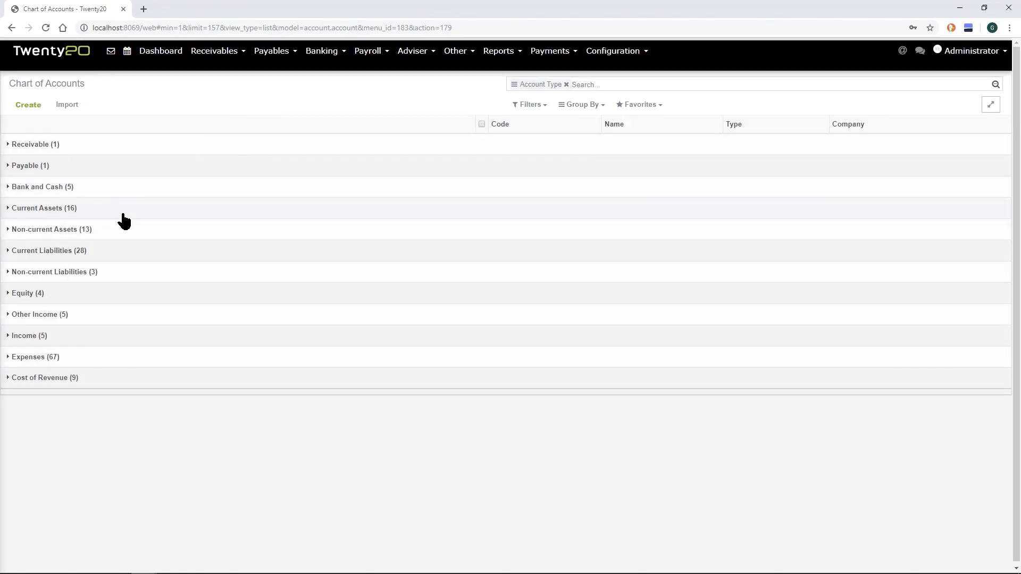
Expand the Current Assets group and look through its accounts
{"action": "left_click", "coordinate": [45, 213]}
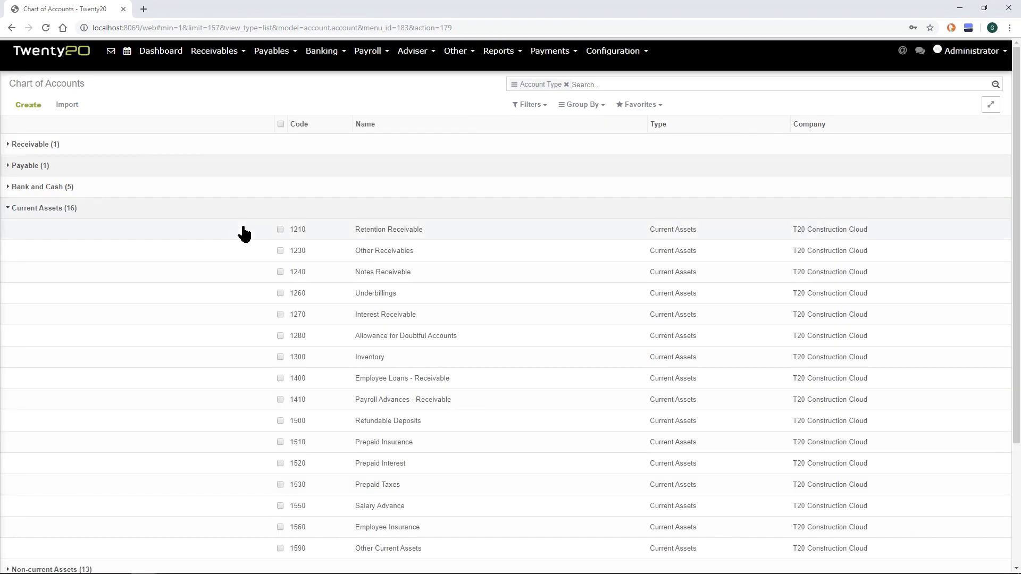
{"action": "scroll", "coordinate": [244, 231], "scroll_direction": "down", "scroll_amount": 1}
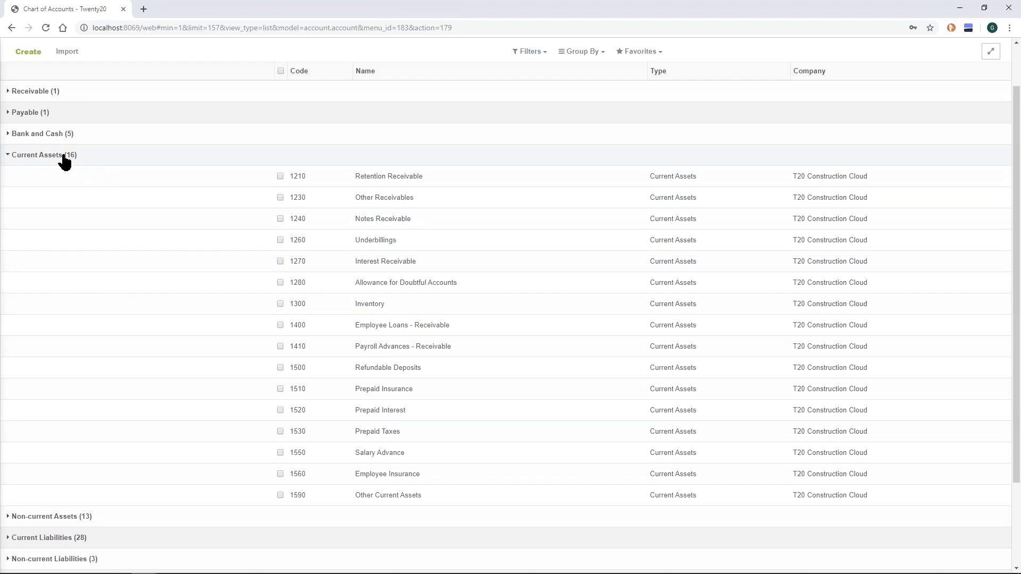
{"action": "scroll", "coordinate": [64, 161], "scroll_direction": "up", "scroll_amount": 1}
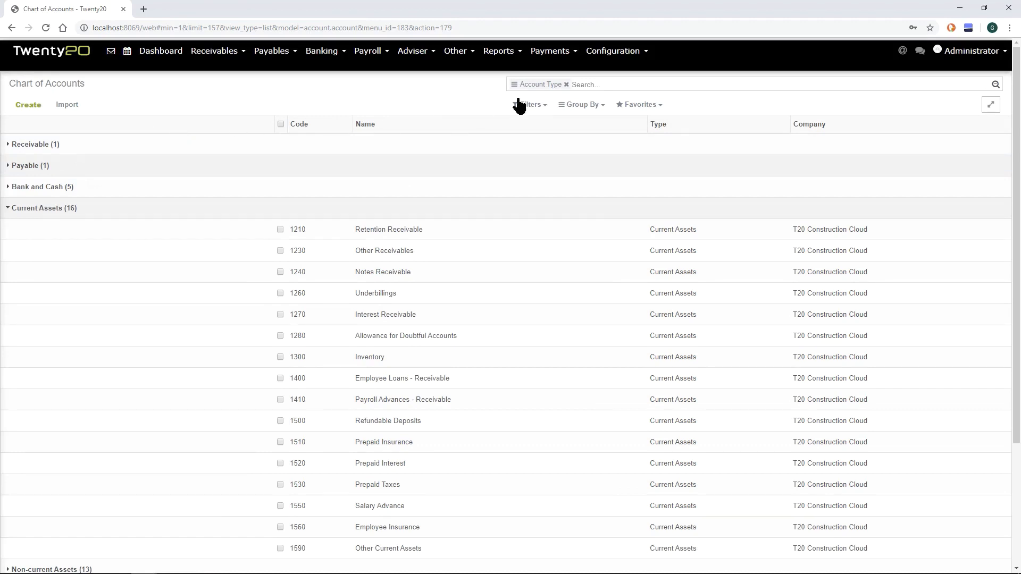
Remove the Account Type grouping and apply a custom group on Allow Reconciliation instead
{"action": "left_click", "coordinate": [565, 85]}
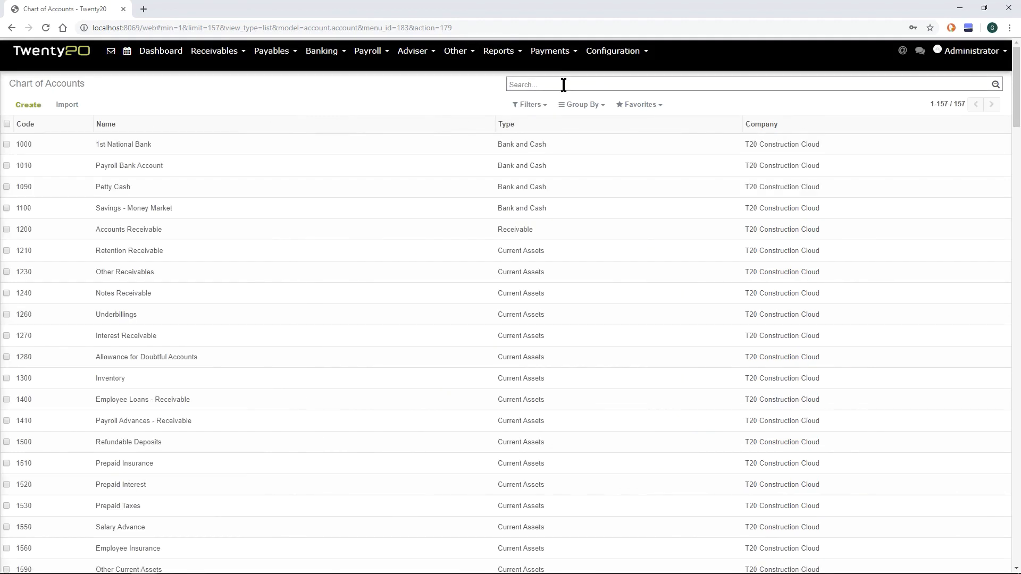
{"action": "left_click", "coordinate": [578, 106]}
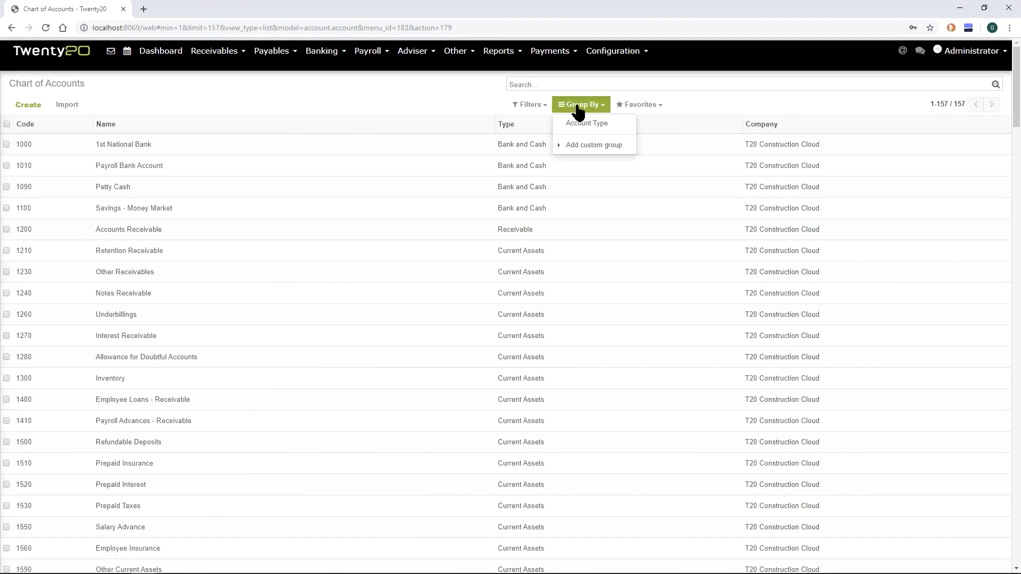
{"action": "left_click", "coordinate": [580, 147]}
{"action": "left_click", "coordinate": [637, 161]}
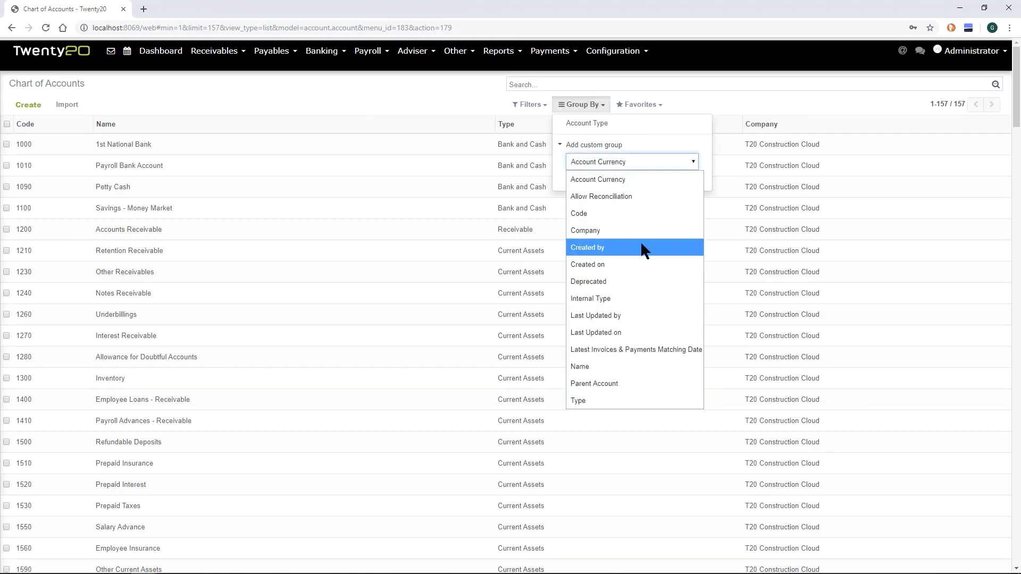
{"action": "left_click", "coordinate": [621, 197]}
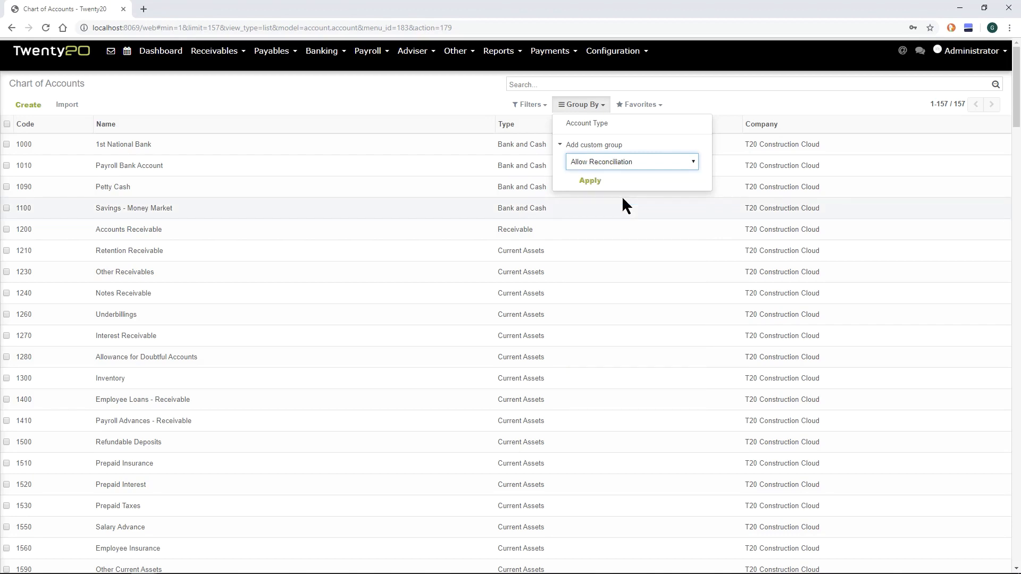
{"action": "left_click", "coordinate": [590, 180]}
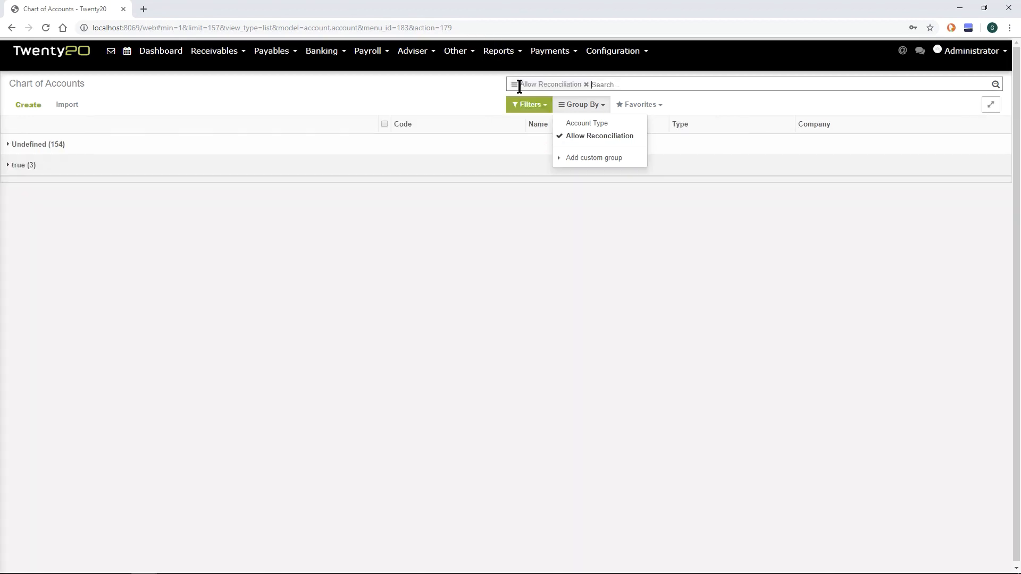
{"action": "left_click", "coordinate": [467, 85]}
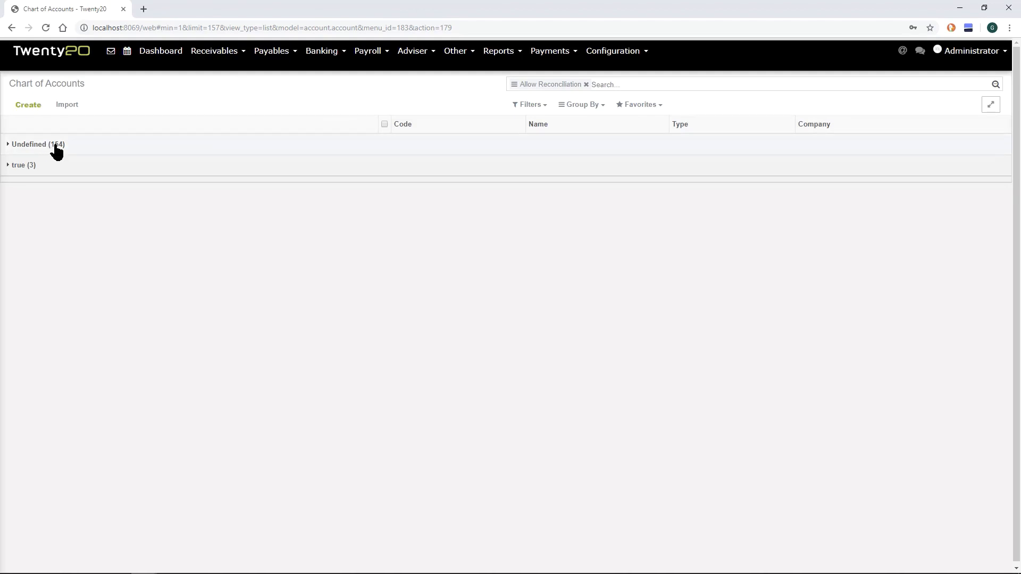
Expand the "true" group, view the Accounts Receivable account record, and return to the Chart of Accounts
{"action": "left_click", "coordinate": [27, 167]}
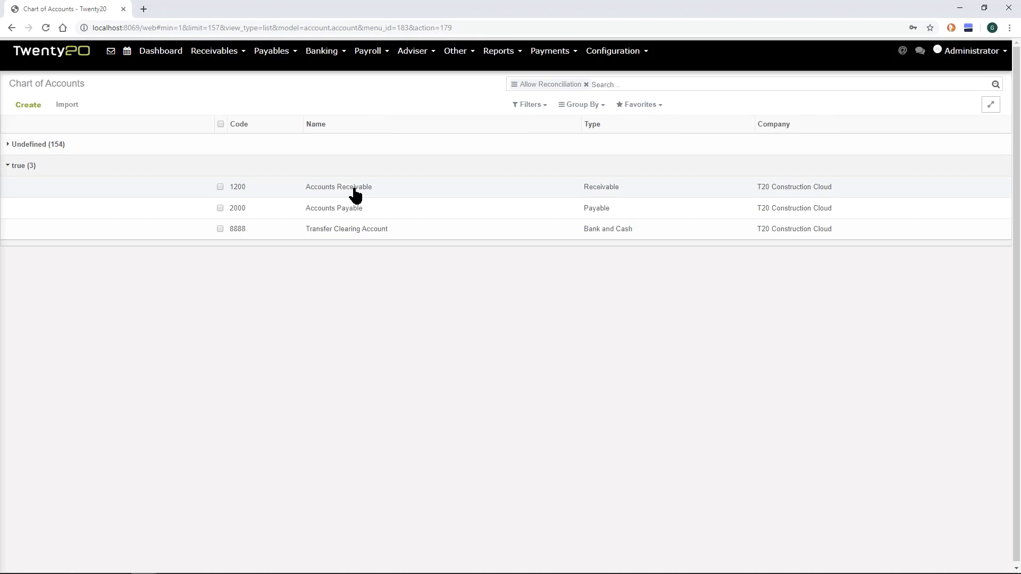
{"action": "left_click", "coordinate": [354, 192]}
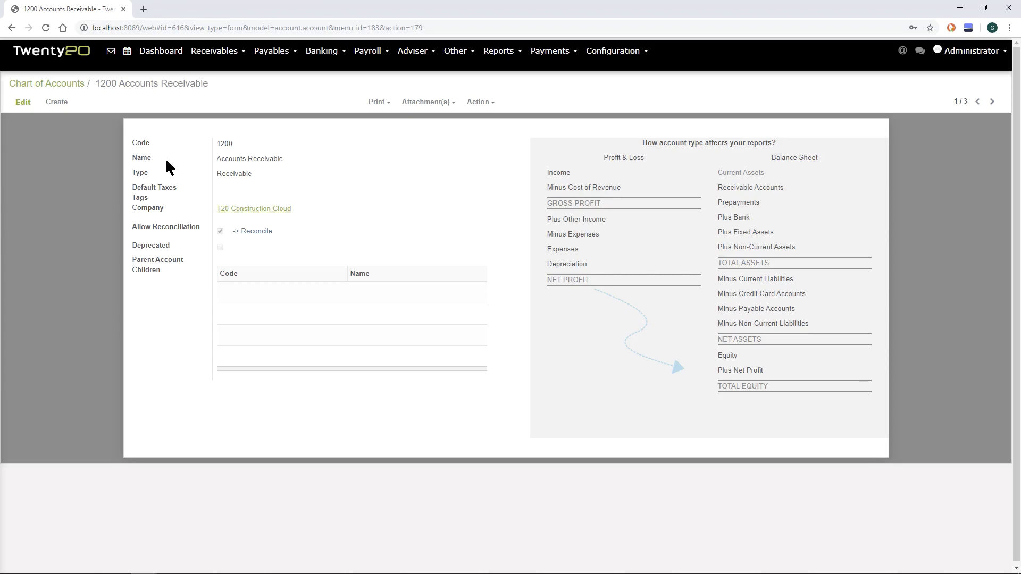
{"action": "left_click", "coordinate": [46, 84]}
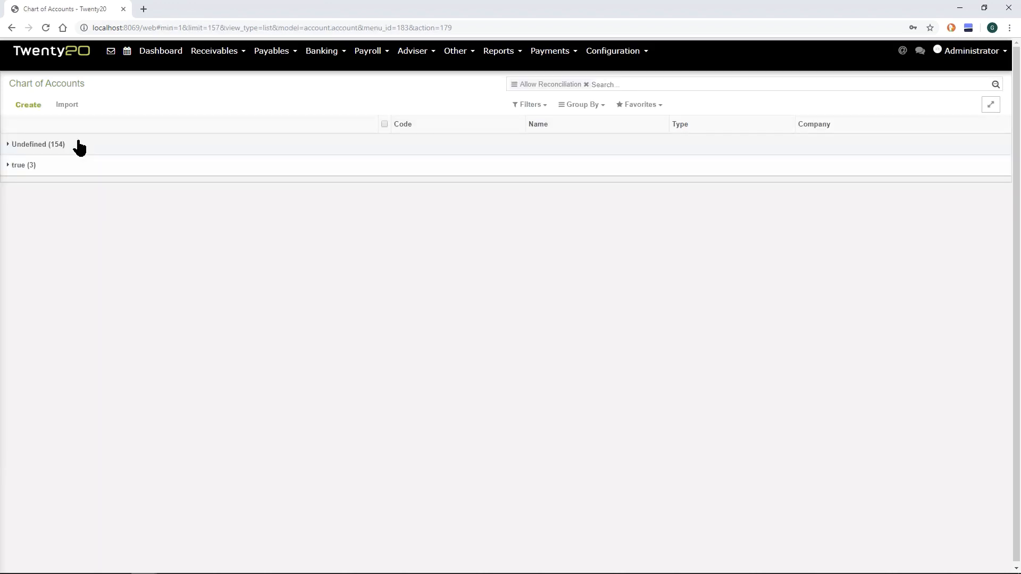
Expand the Undefined group to view its accounts and collapse it again
{"action": "left_click", "coordinate": [78, 149]}
{"action": "left_click", "coordinate": [79, 148]}
{"action": "left_click", "coordinate": [78, 149]}
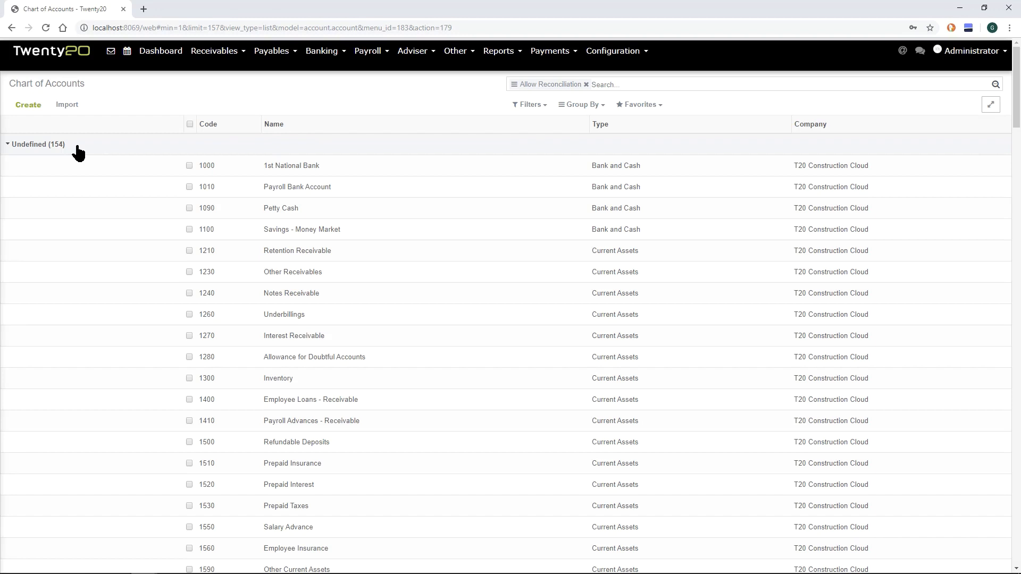
{"action": "left_click", "coordinate": [78, 149]}
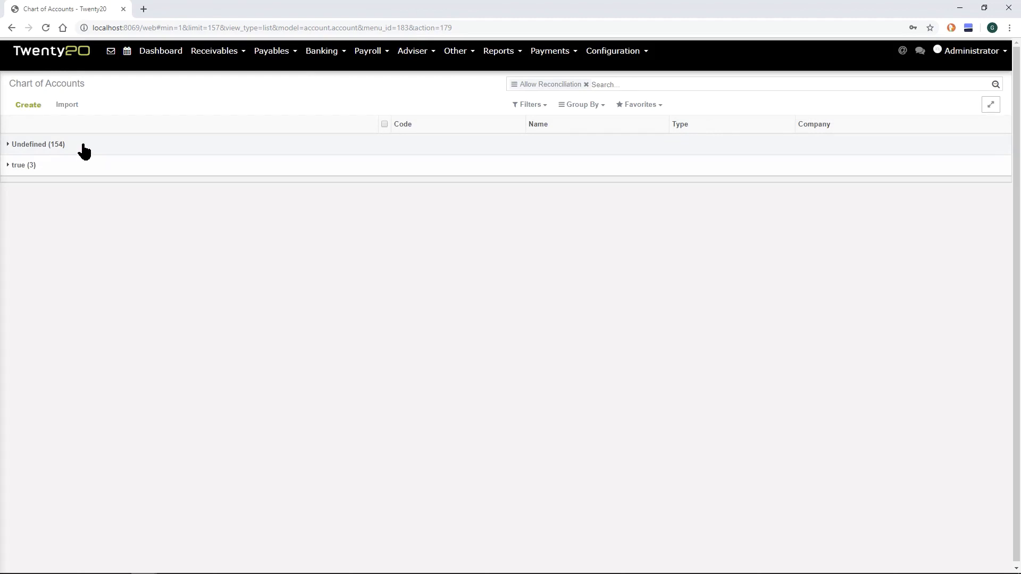
Add Account Type as a second grouping level beneath Allow Reconciliation
{"action": "left_click", "coordinate": [573, 109]}
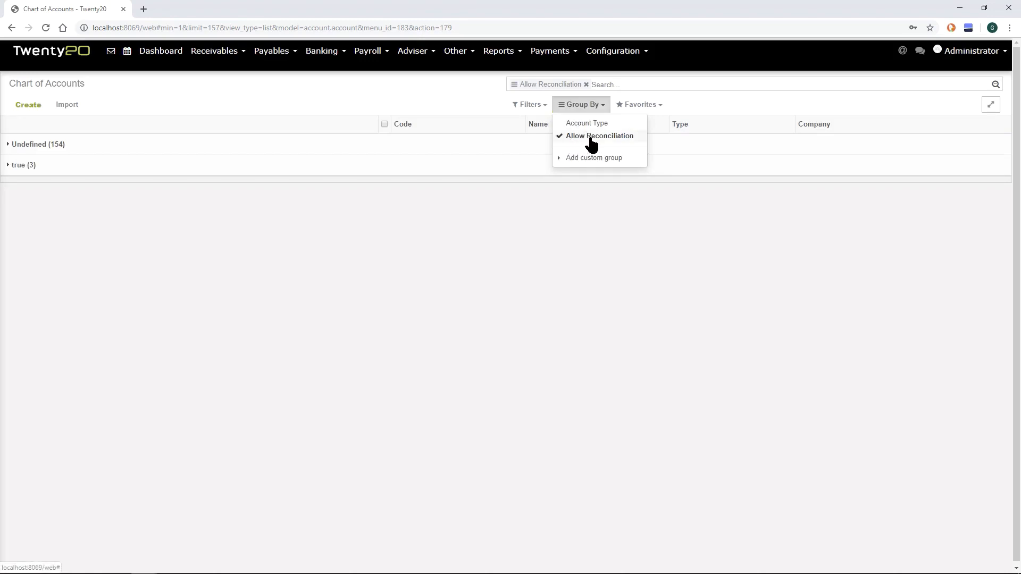
{"action": "left_click", "coordinate": [592, 123]}
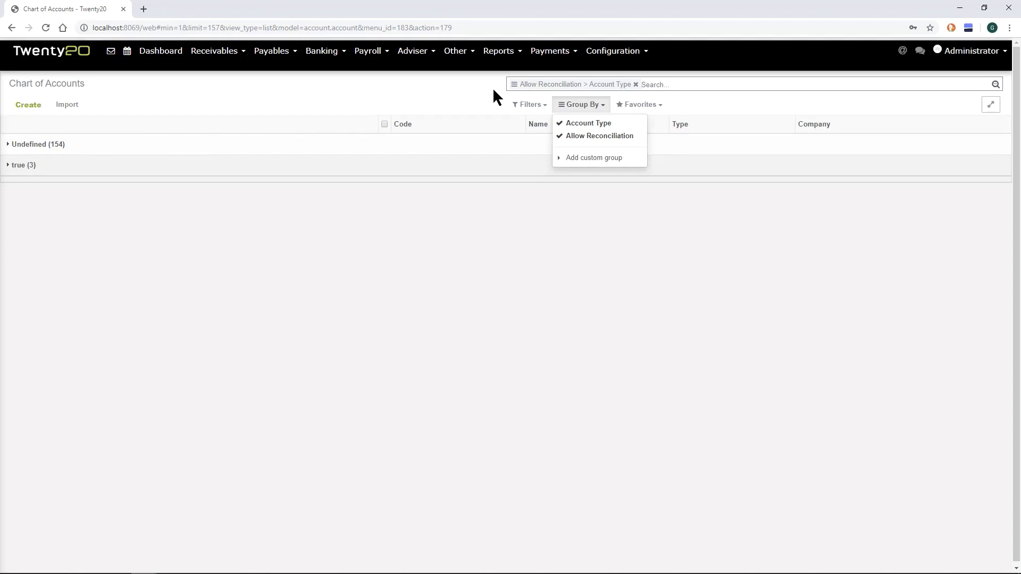
{"action": "left_click", "coordinate": [455, 89]}
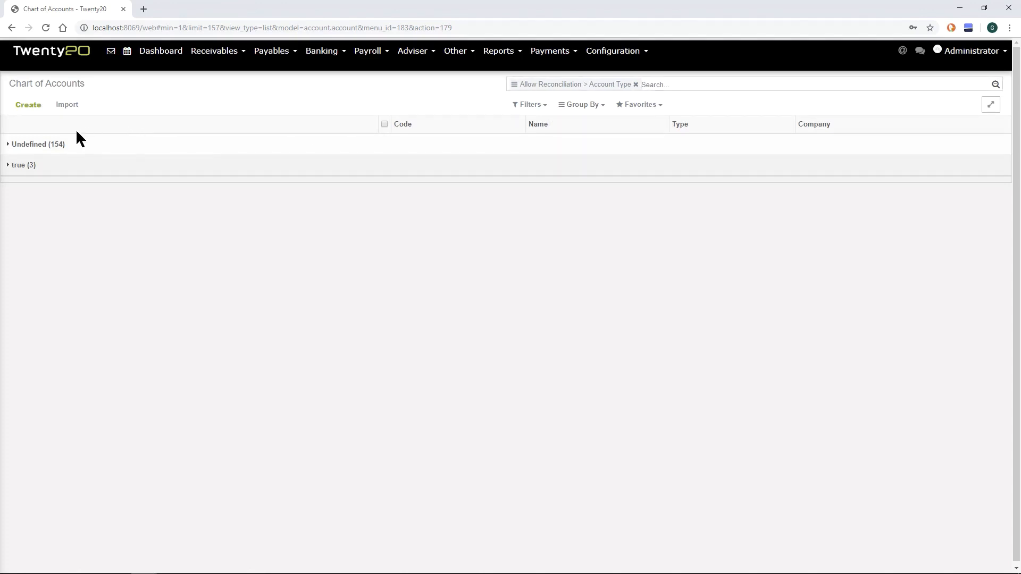
Inspect the nested groups by expanding and collapsing Undefined with its Current Liabilities subgroup, and all groups at once
{"action": "left_click", "coordinate": [39, 148]}
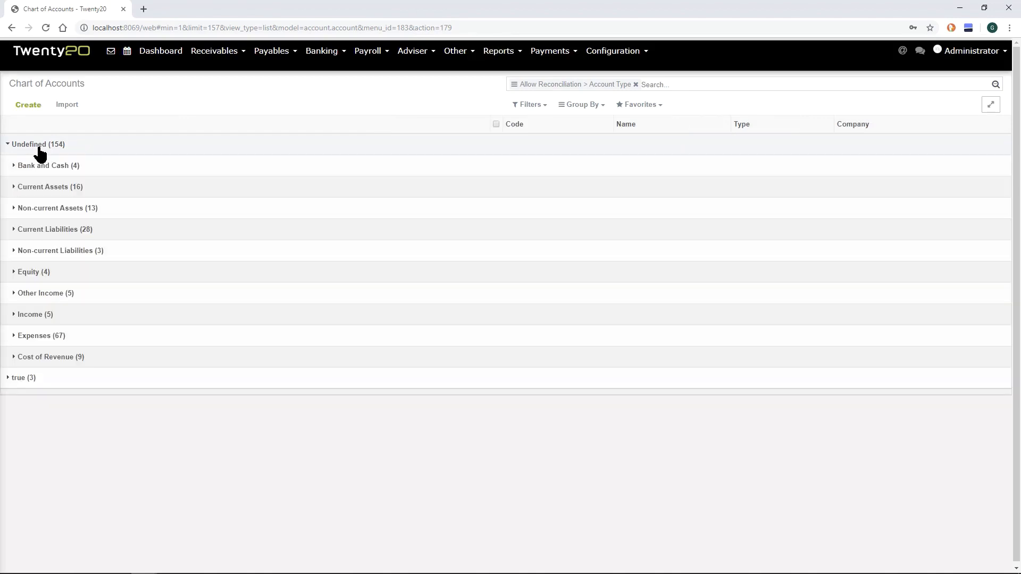
{"action": "left_click", "coordinate": [59, 232]}
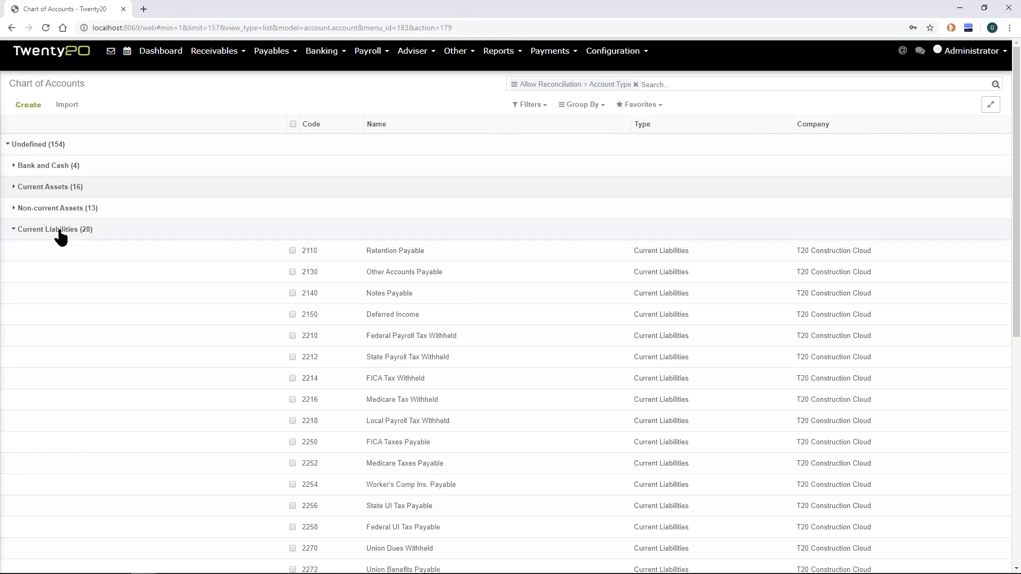
{"action": "left_click", "coordinate": [59, 234]}
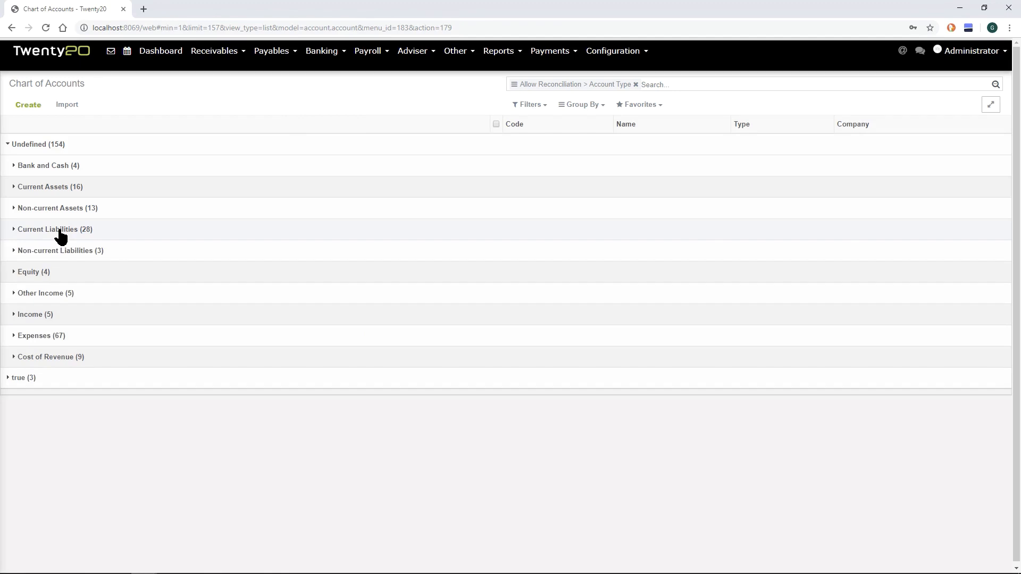
{"action": "left_click", "coordinate": [41, 146]}
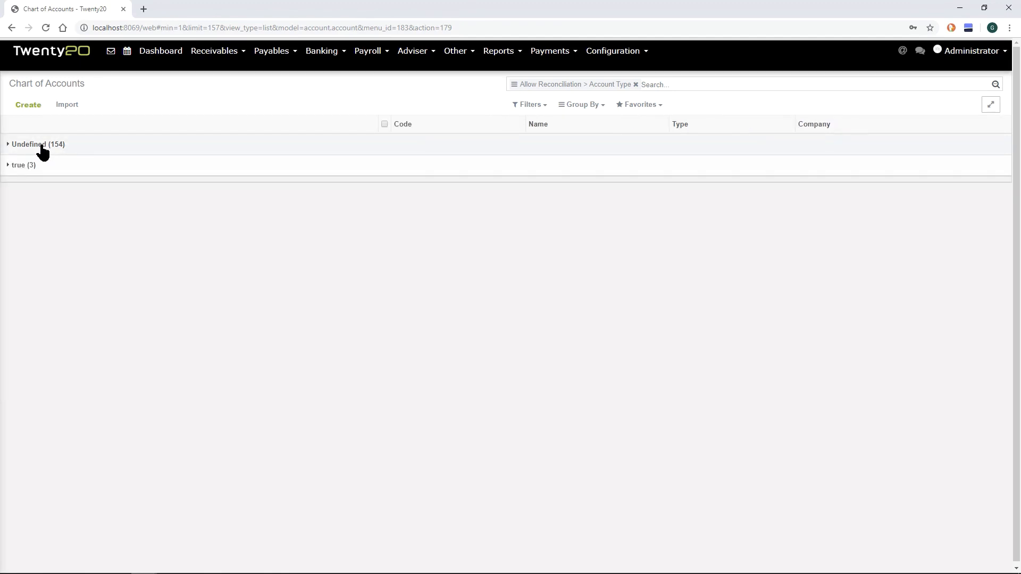
{"action": "left_click", "coordinate": [991, 106]}
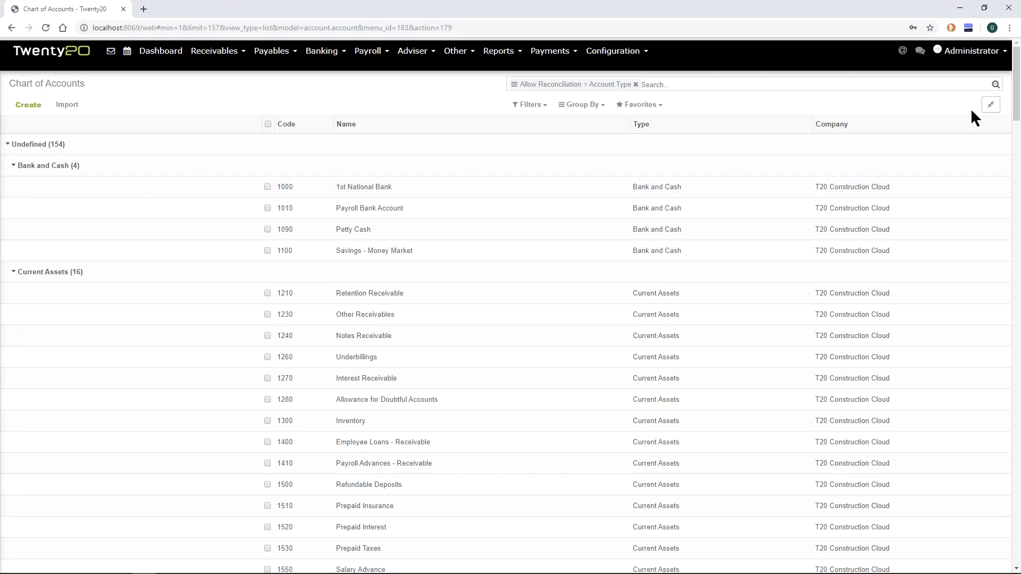
{"action": "left_click", "coordinate": [990, 105]}
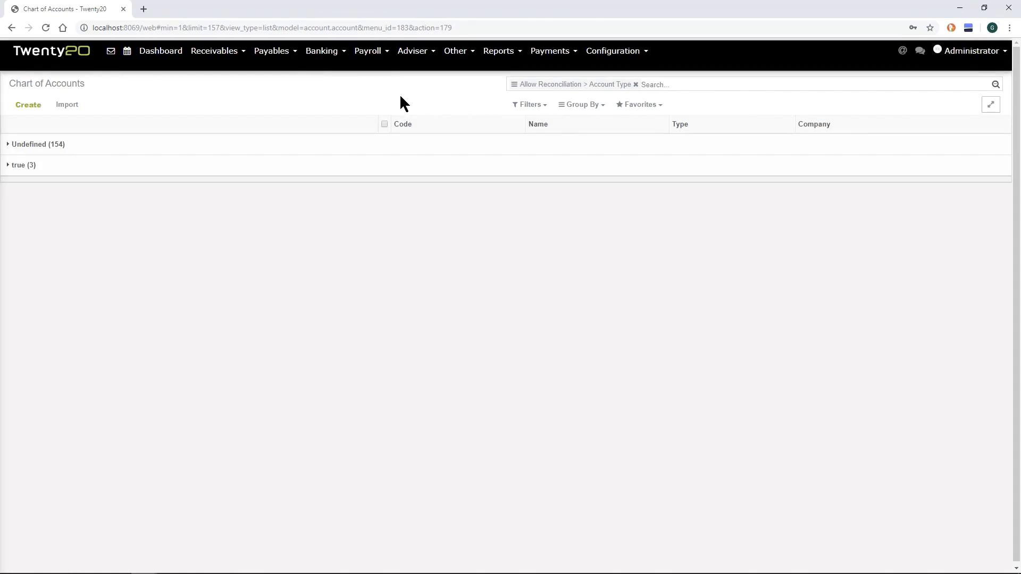
Reverse the grouping order so accounts are grouped by Account Type first and Allow Reconciliation second
{"action": "left_click", "coordinate": [575, 107]}
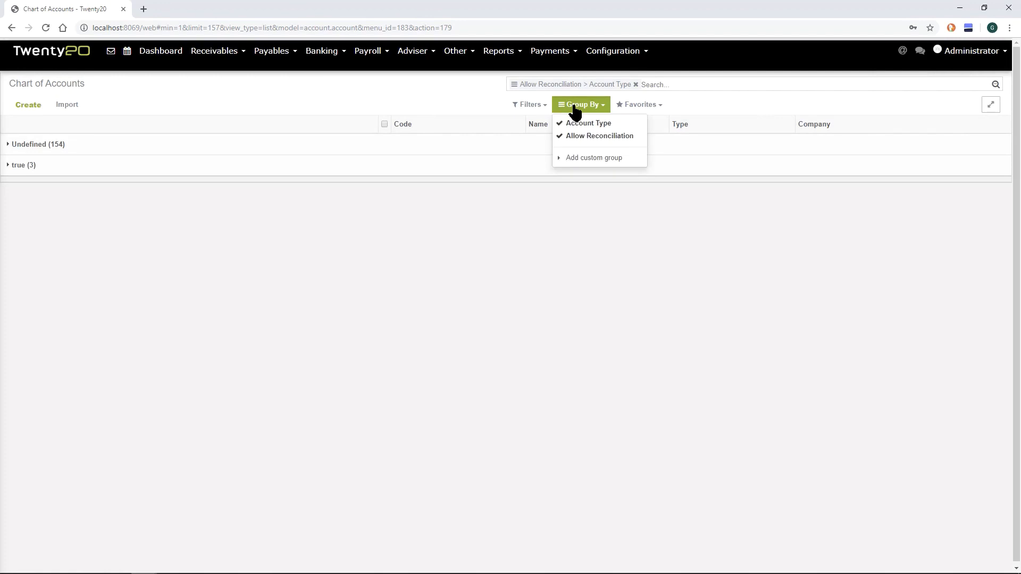
{"action": "left_click", "coordinate": [586, 139]}
{"action": "left_click", "coordinate": [586, 140]}
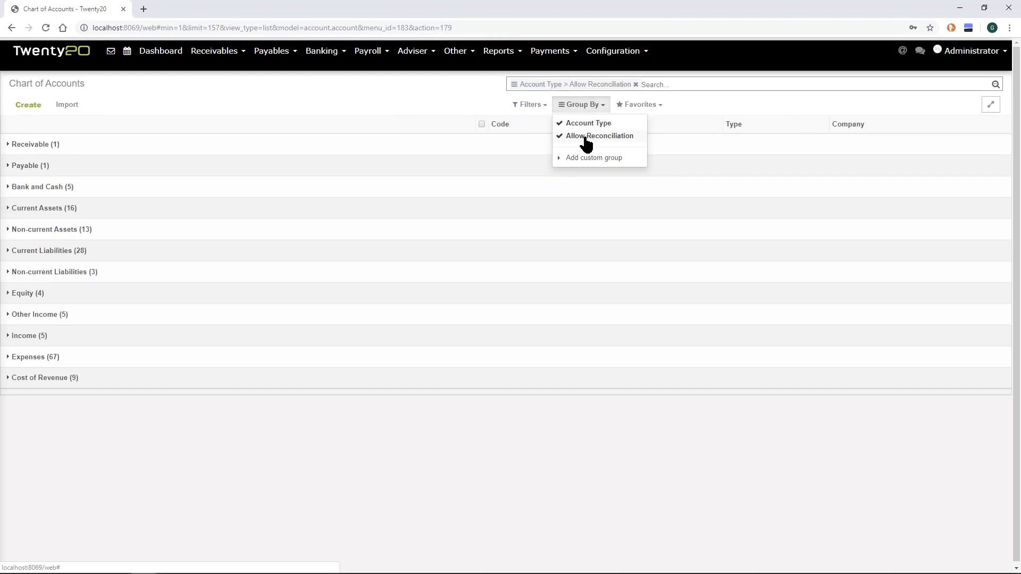
{"action": "left_click", "coordinate": [354, 112]}
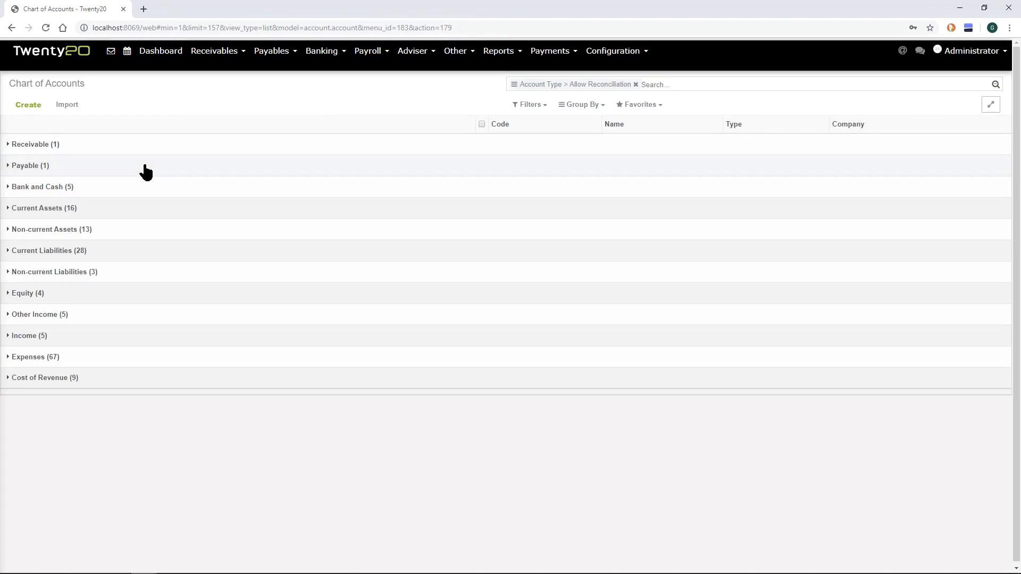
Expand the Current Assets and Receivable groups to view their reconciliation subgroups, and collapse Receivable again
{"action": "left_click", "coordinate": [42, 210]}
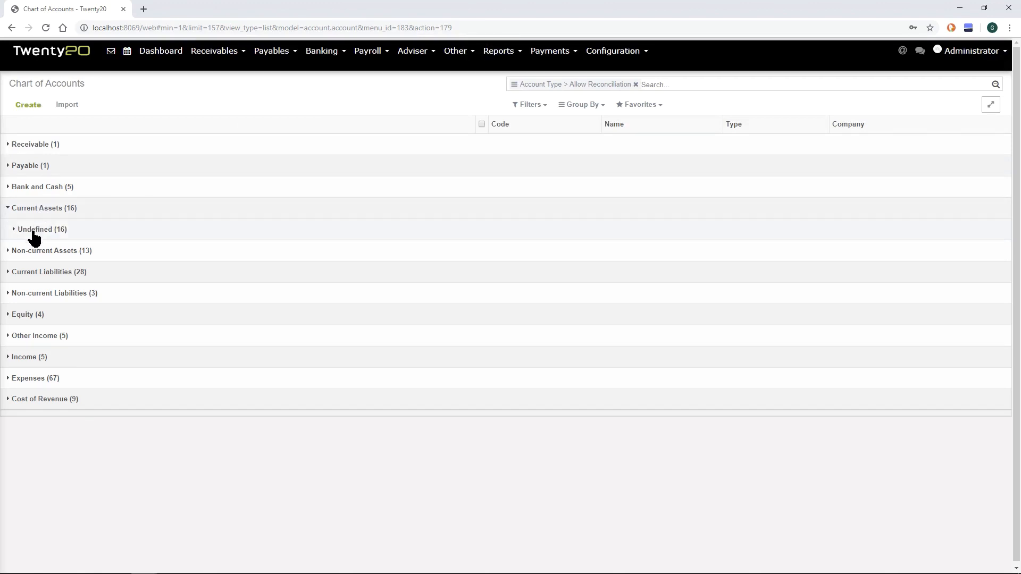
{"action": "left_click", "coordinate": [35, 147]}
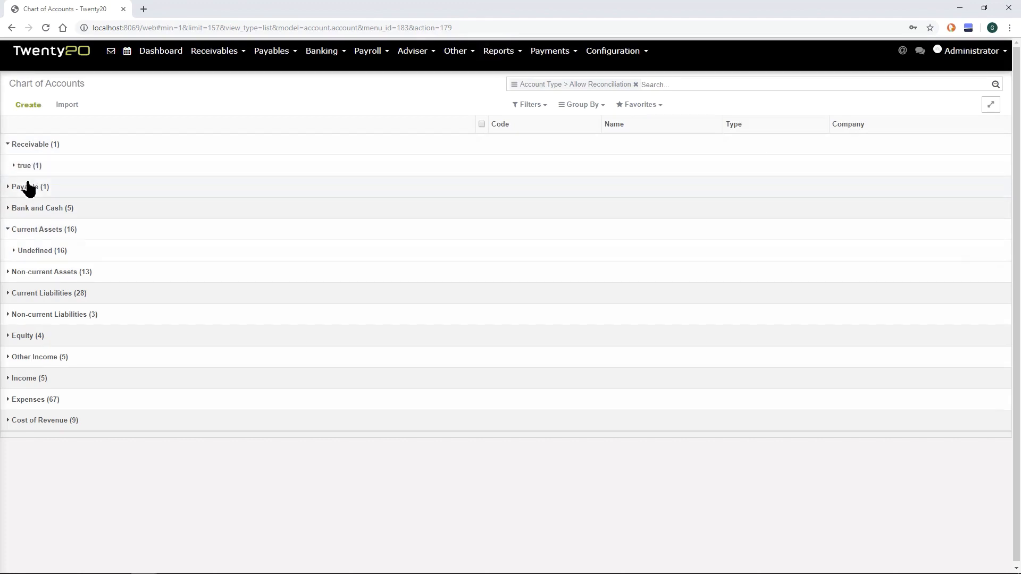
{"action": "left_click", "coordinate": [34, 147]}
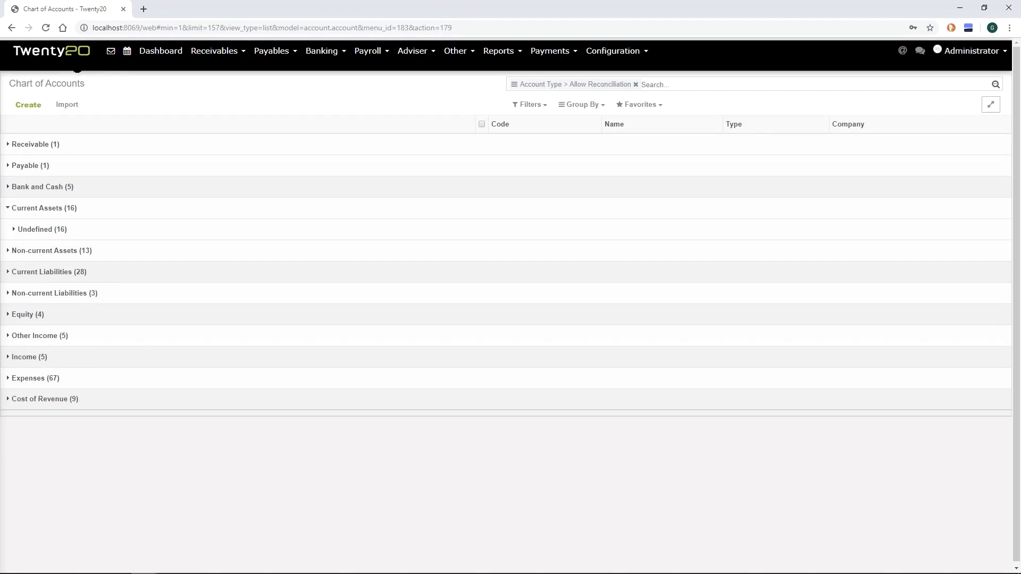
Open the Directory's contacts list and look through the fields available for a custom grouping without applying one
{"action": "left_click", "coordinate": [60, 52]}
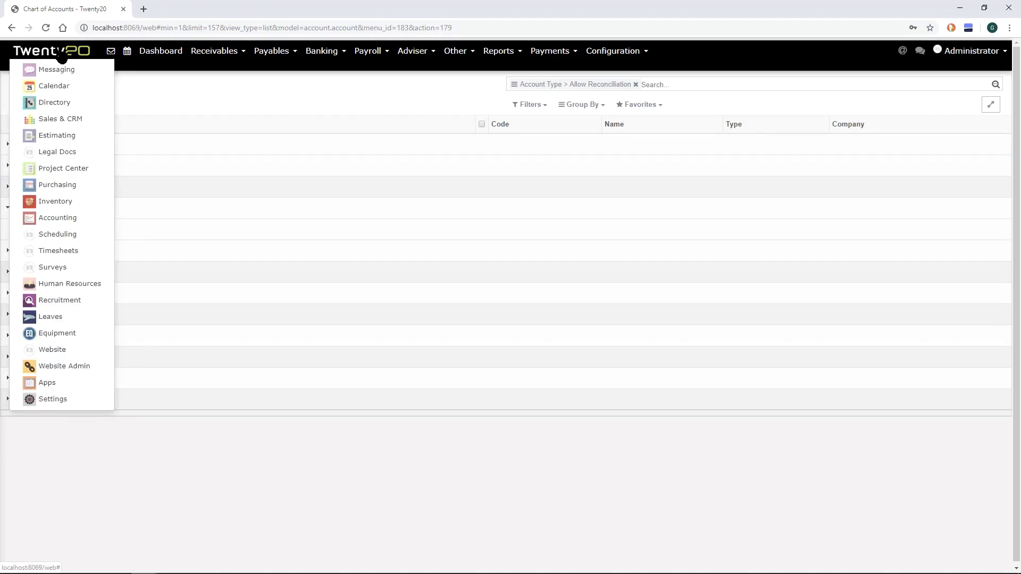
{"action": "left_click", "coordinate": [56, 106]}
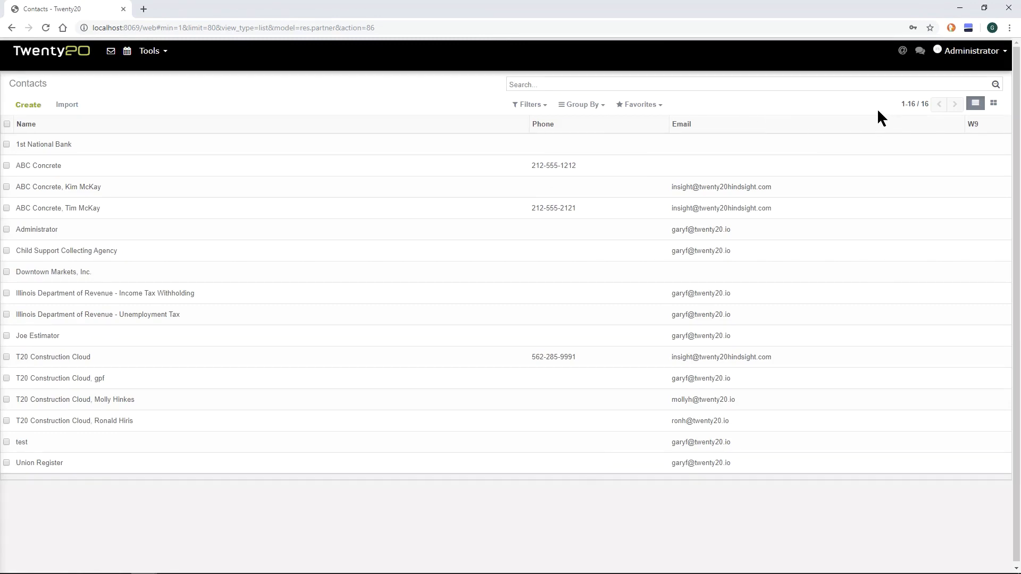
{"action": "left_click", "coordinate": [589, 109]}
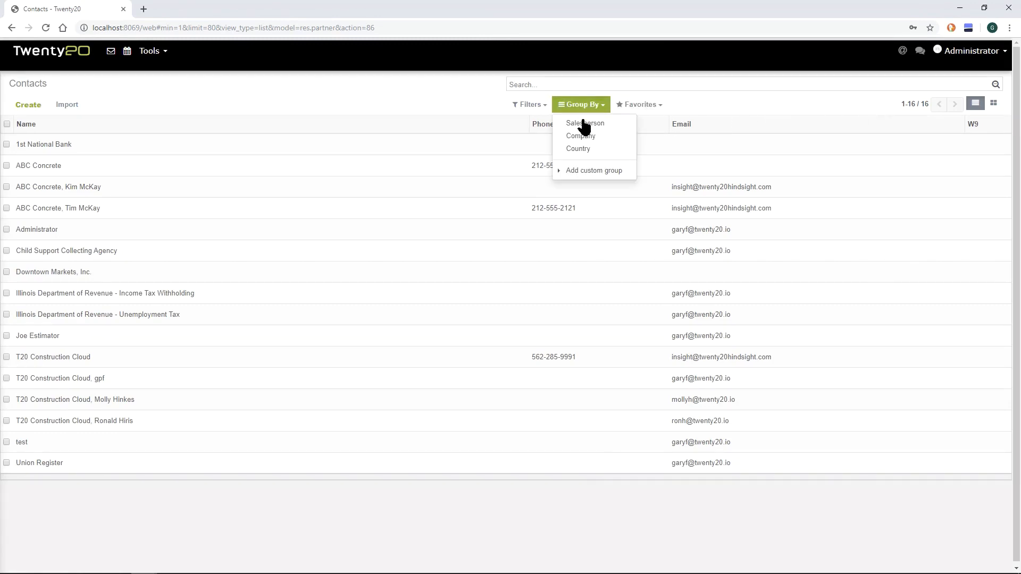
{"action": "left_click", "coordinate": [584, 172]}
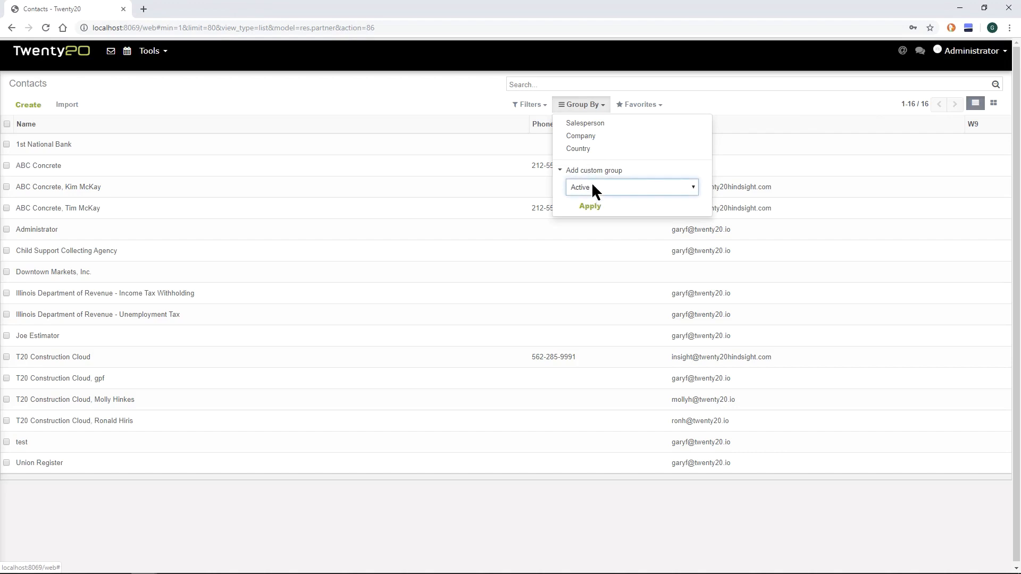
{"action": "left_click", "coordinate": [594, 186]}
{"action": "scroll", "coordinate": [639, 309], "scroll_direction": "down", "scroll_amount": 5}
{"action": "scroll", "coordinate": [640, 310], "scroll_direction": "down", "scroll_amount": 10}
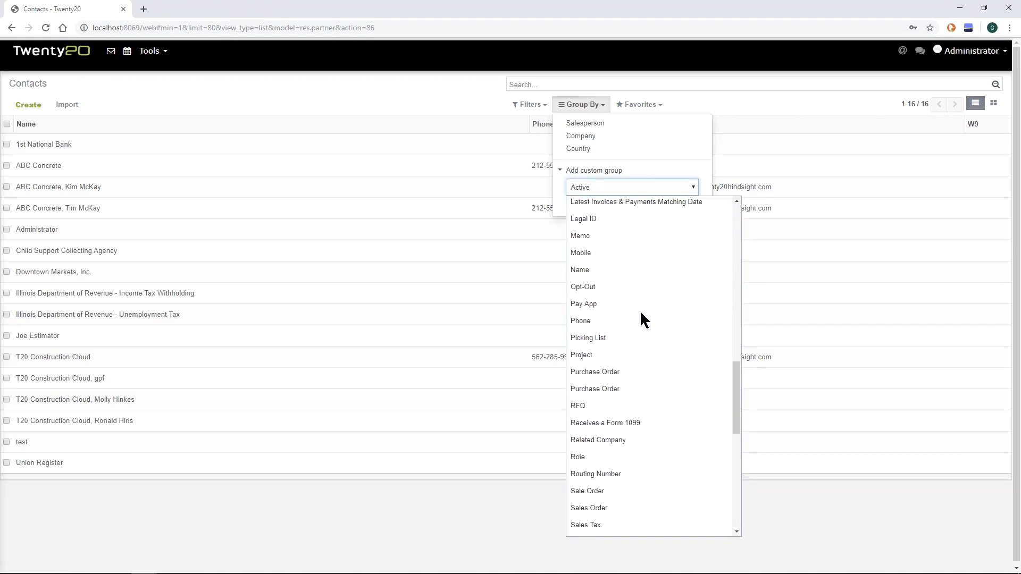
{"action": "left_click", "coordinate": [460, 88]}
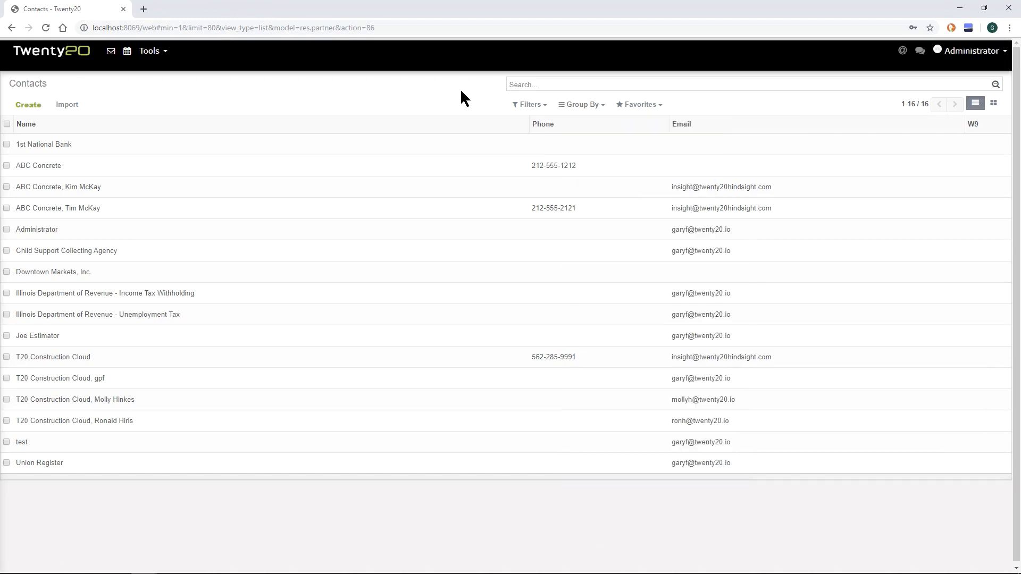
Filter the contacts by Customers, combine it with Vendors, and drop Customers so that only the Vendors filter applies
{"action": "left_click", "coordinate": [525, 109]}
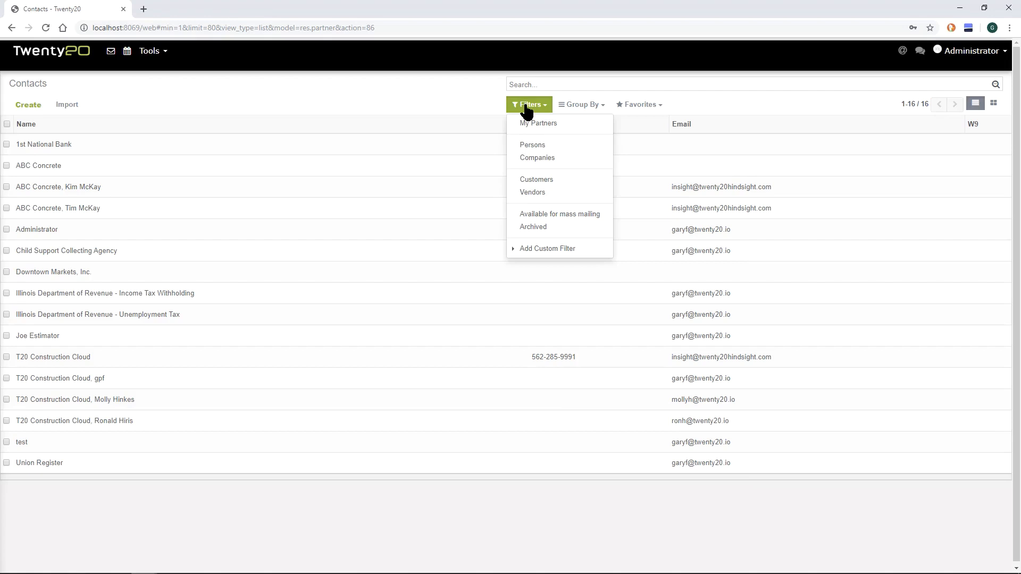
{"action": "left_click", "coordinate": [533, 250]}
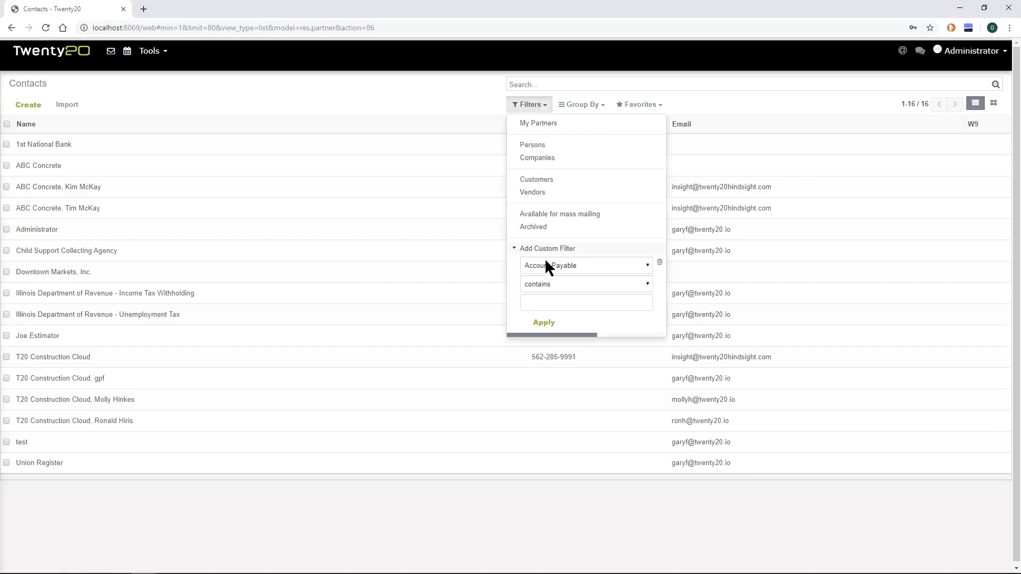
{"action": "left_click", "coordinate": [532, 181]}
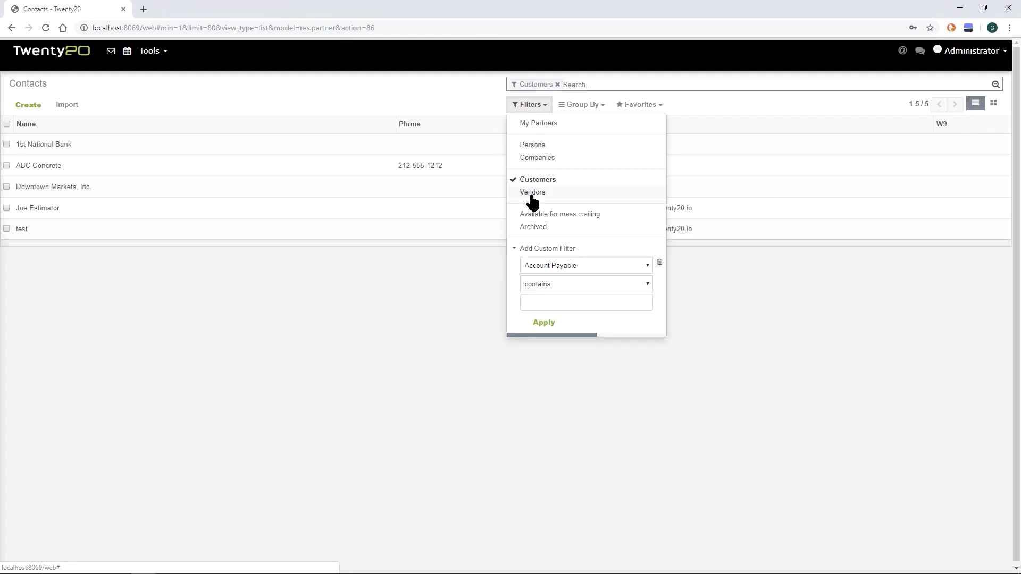
{"action": "left_click", "coordinate": [532, 193]}
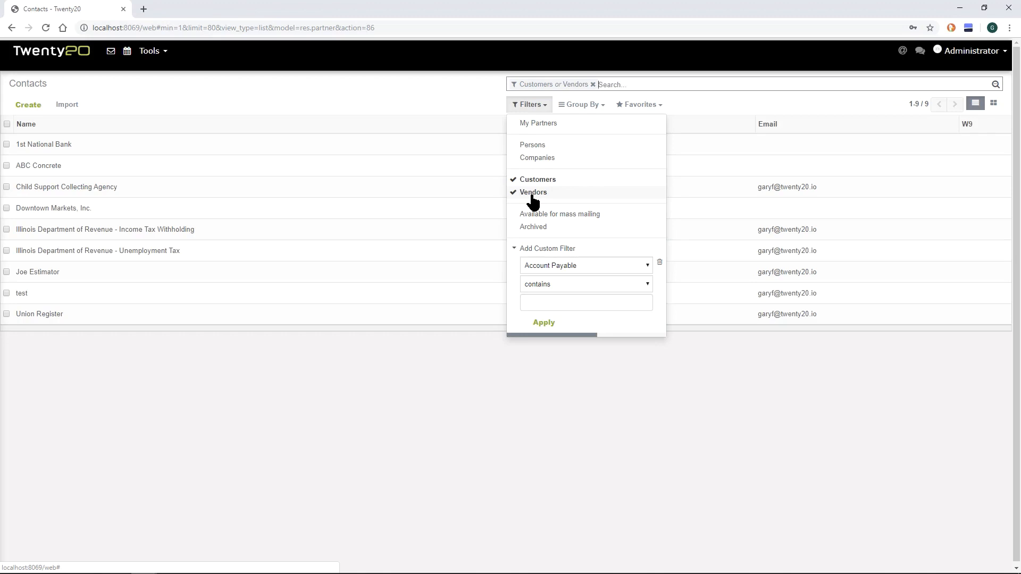
{"action": "left_click", "coordinate": [537, 180]}
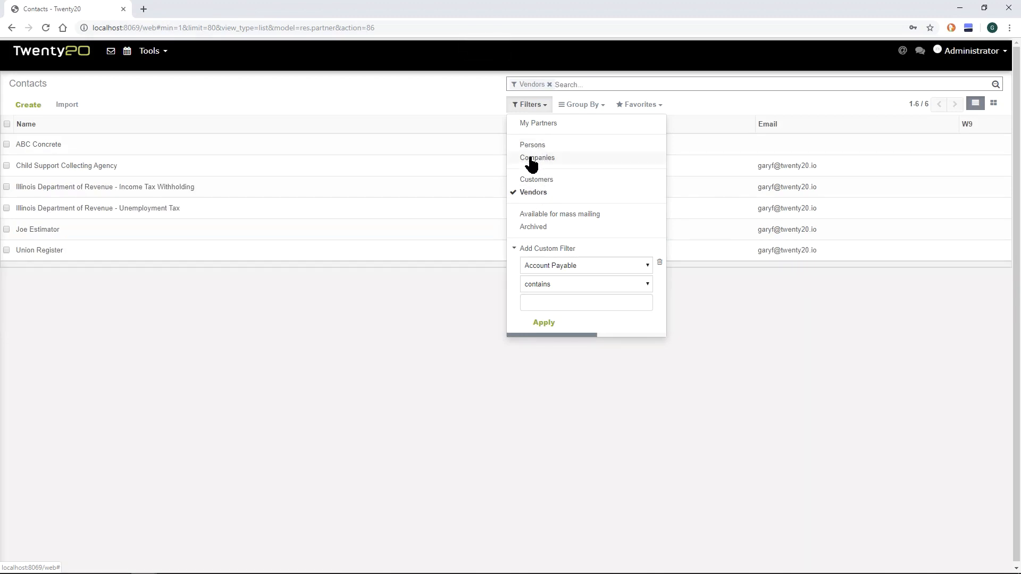
Try narrowing the vendors to Companies and to Persons in turn, removing each of these filters again
{"action": "left_click", "coordinate": [531, 160]}
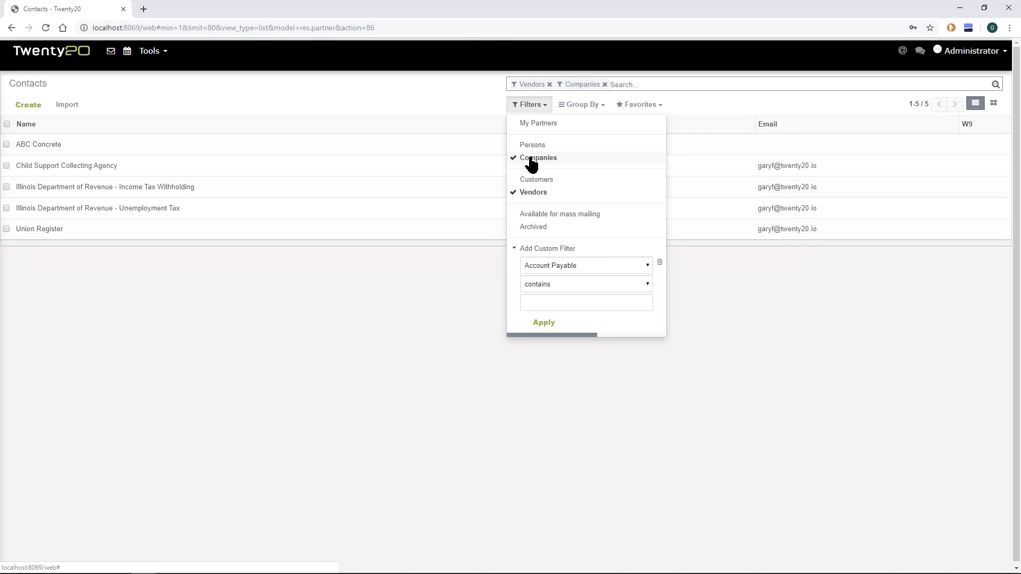
{"action": "left_click", "coordinate": [532, 160]}
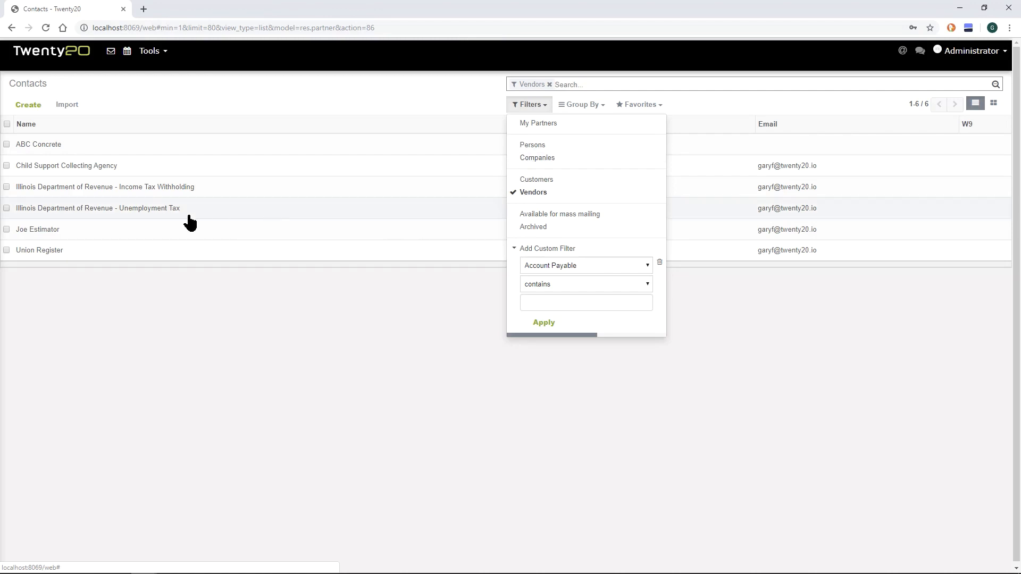
{"action": "left_click", "coordinate": [536, 146]}
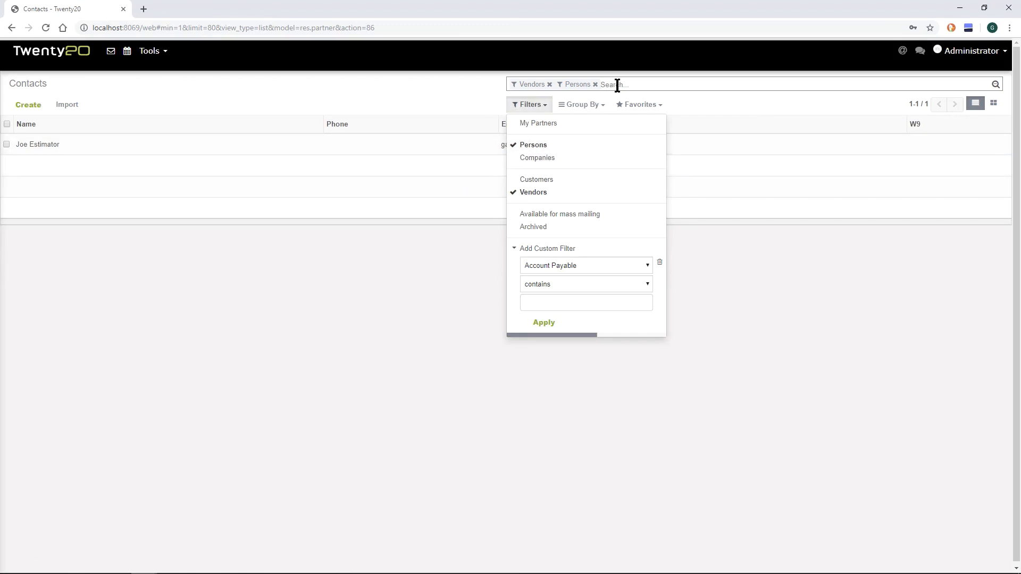
{"action": "left_click", "coordinate": [525, 150]}
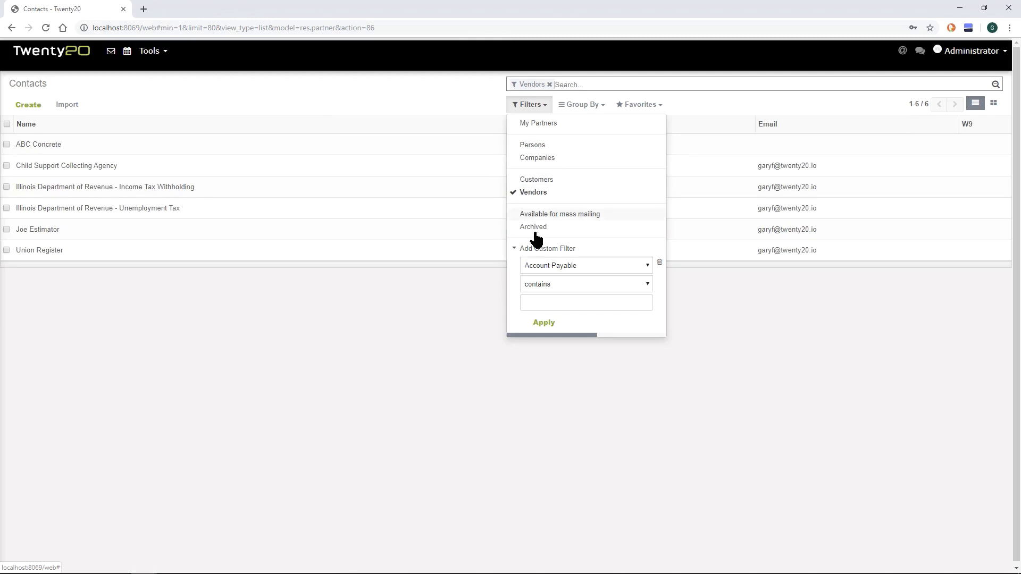
Add a custom filter to the vendors for Expense Act contains "5200"
{"action": "left_click", "coordinate": [574, 264]}
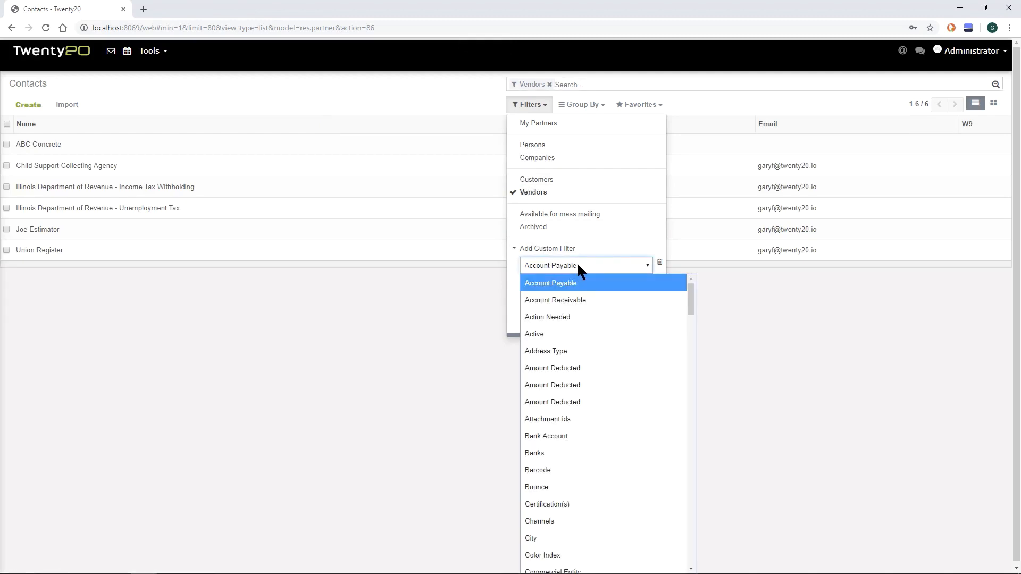
{"action": "type", "text": "ex"}
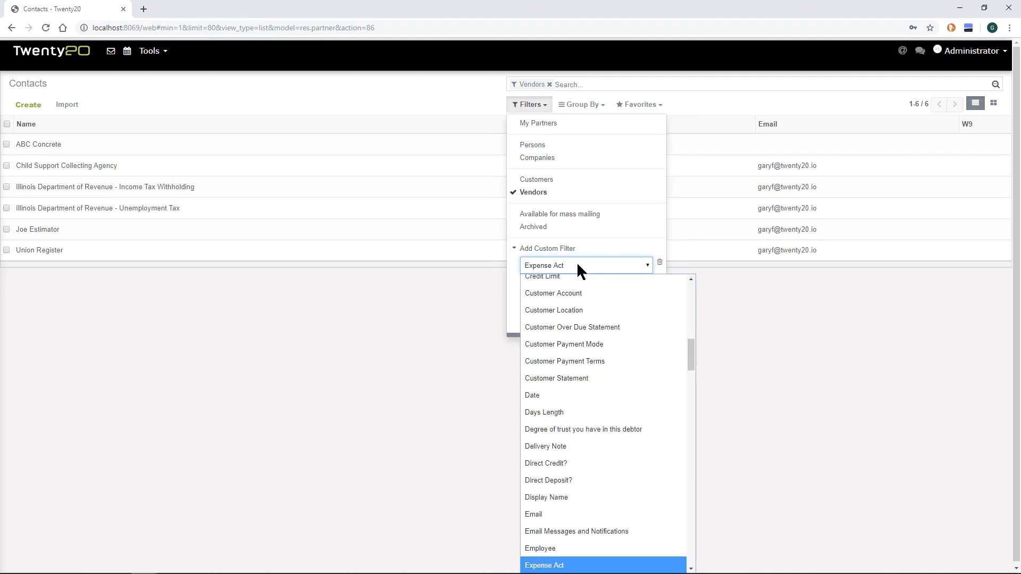
{"action": "key", "text": "Return"}
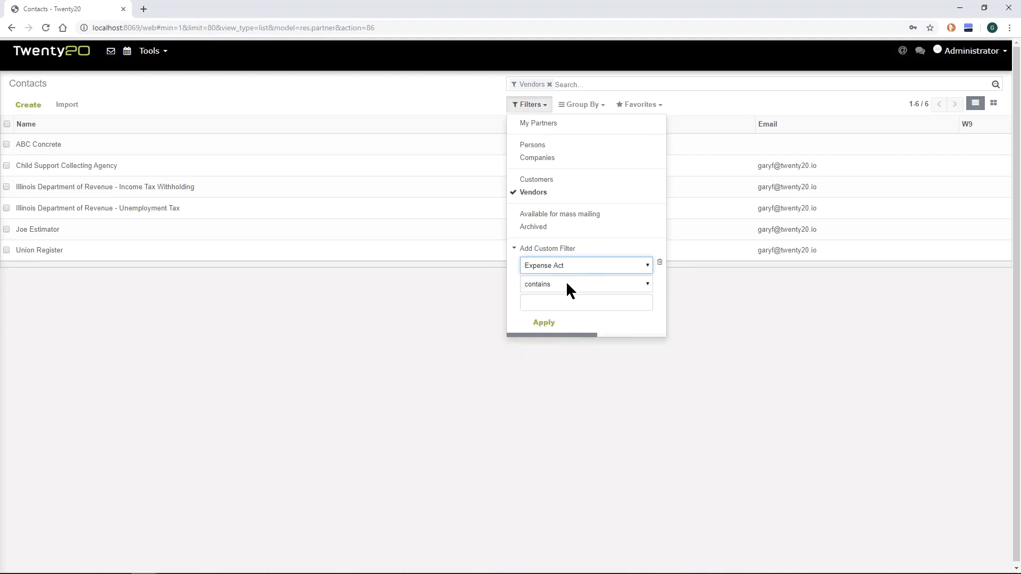
{"action": "left_click", "coordinate": [556, 307]}
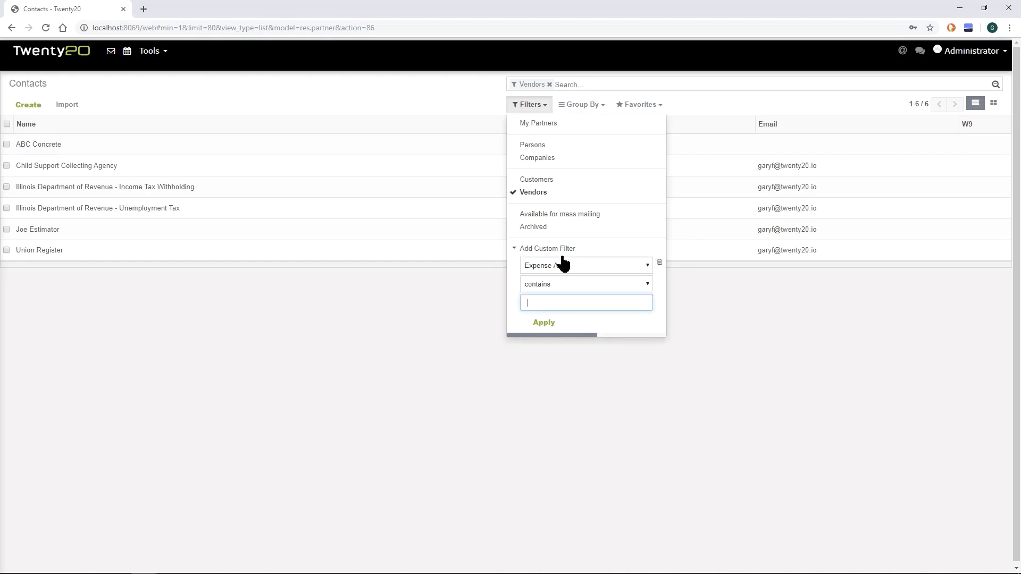
{"action": "type", "text": "5200"}
{"action": "key", "text": "Return"}
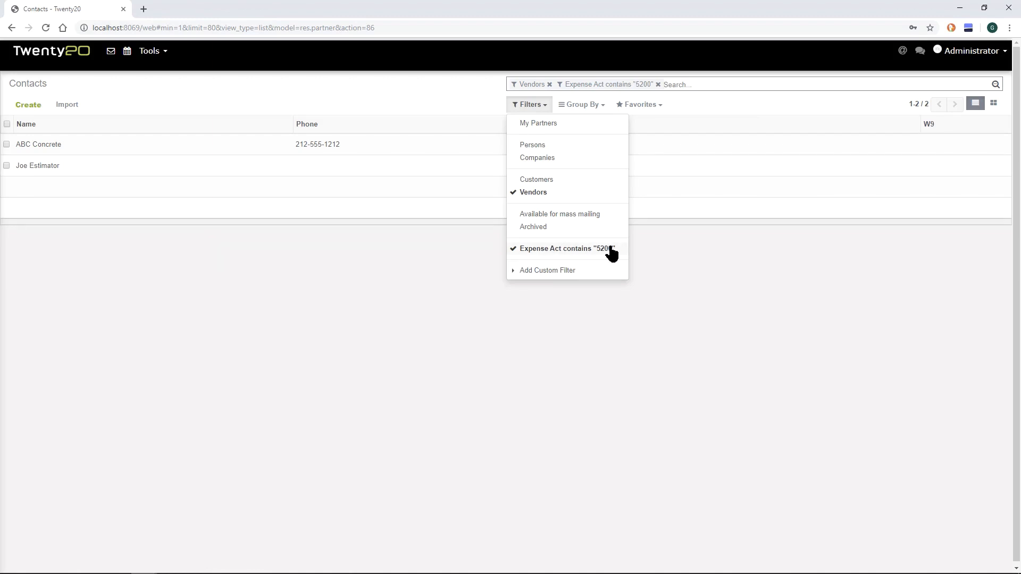
Replace the "5200" filter with a new custom filter for Expense Act contains "subc"
{"action": "left_click", "coordinate": [554, 249]}
{"action": "left_click", "coordinate": [550, 272]}
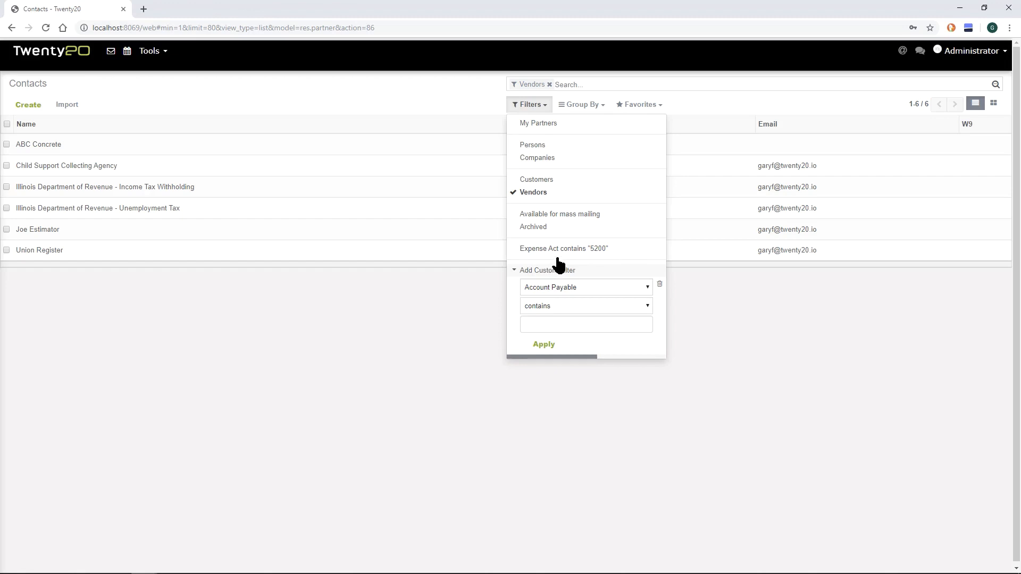
{"action": "left_click", "coordinate": [580, 290]}
{"action": "key", "text": "e"}
{"action": "key", "text": "x"}
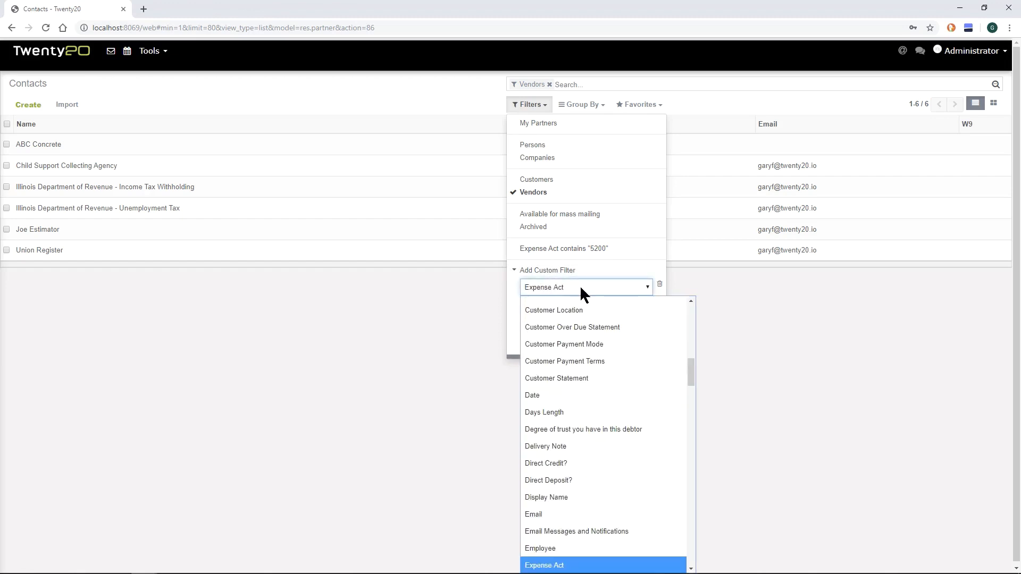
{"action": "left_click", "coordinate": [547, 564]}
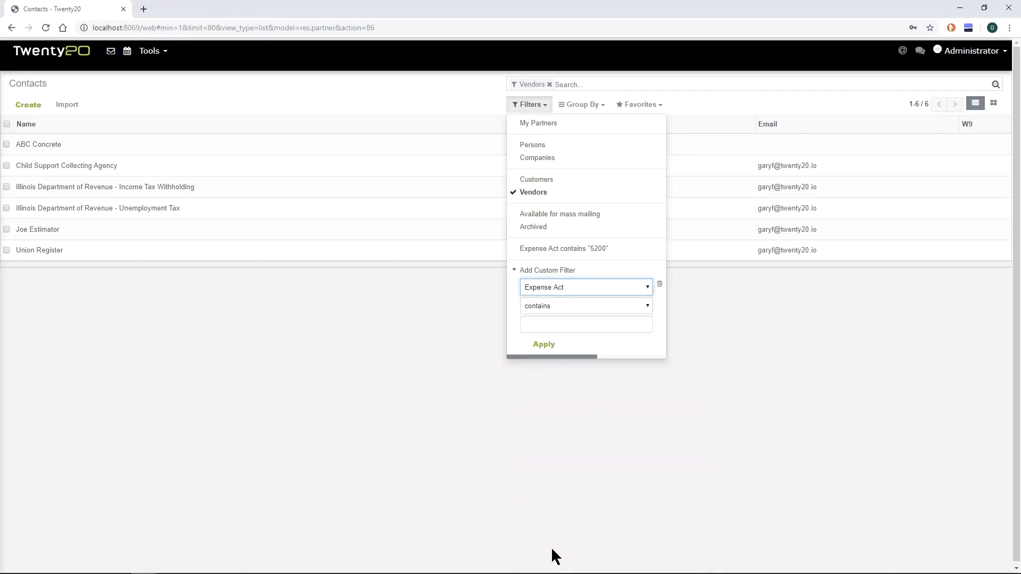
{"action": "left_click", "coordinate": [575, 320]}
{"action": "type", "text": "subc"}
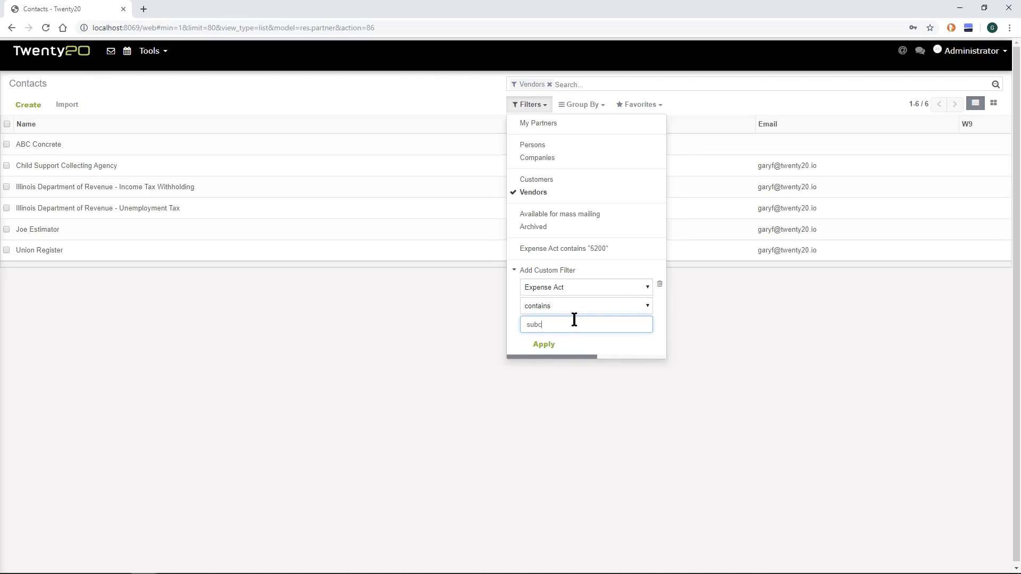
{"action": "key", "text": "Return"}
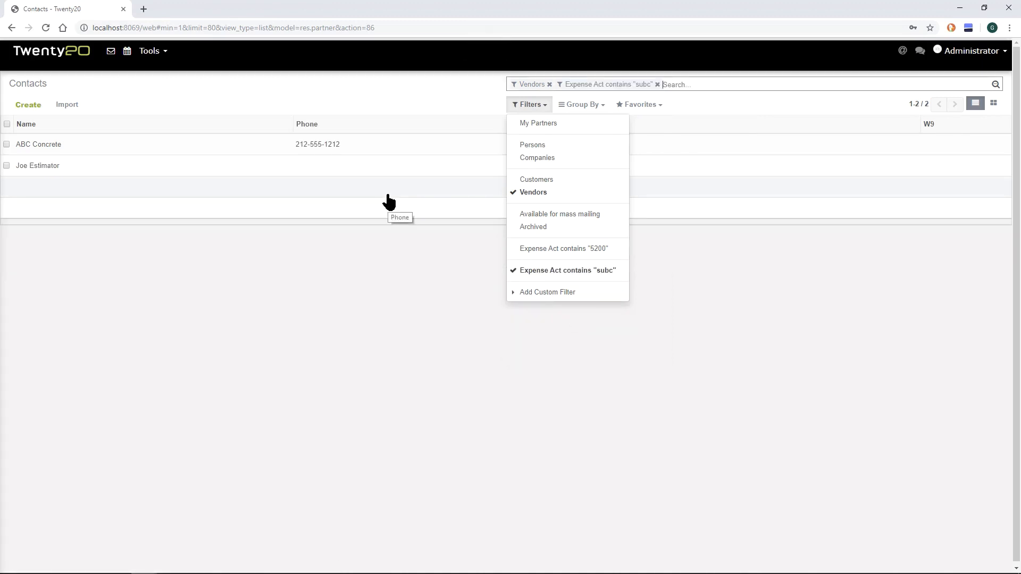
Remove the Expense Act and Vendors filters and filter the contacts by Persons instead
{"action": "left_click", "coordinate": [535, 271]}
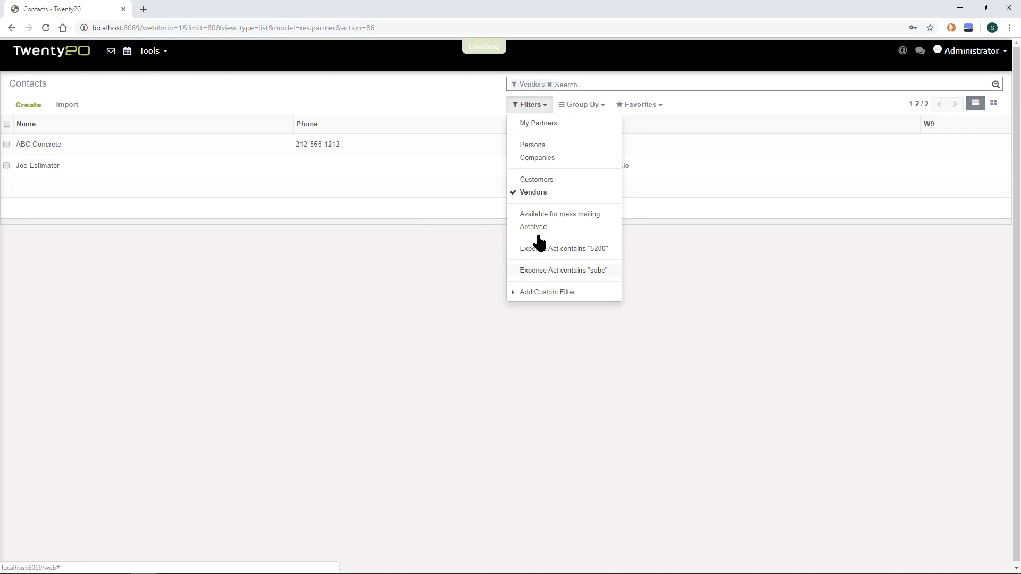
{"action": "left_click", "coordinate": [539, 200]}
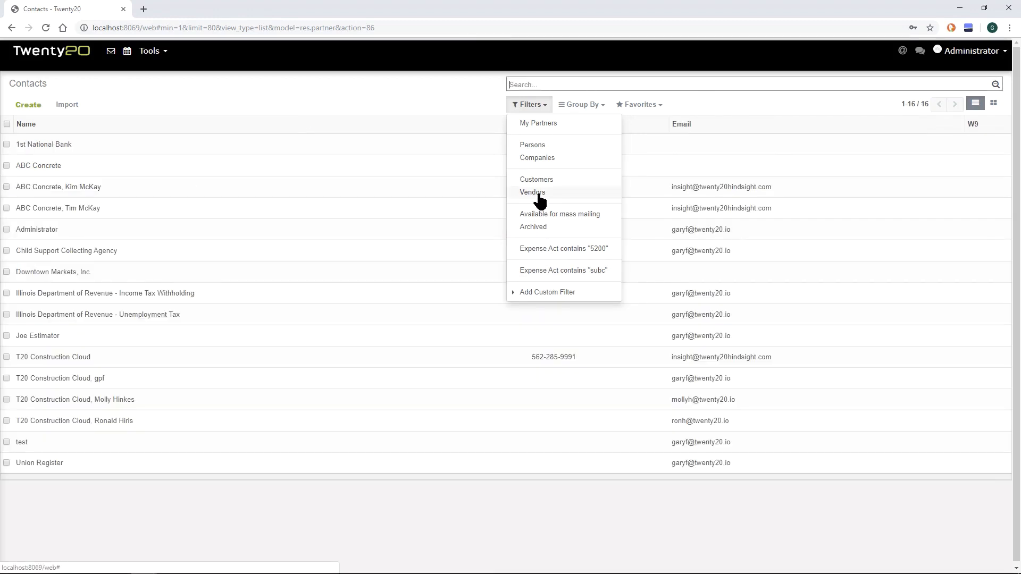
{"action": "left_click", "coordinate": [534, 149]}
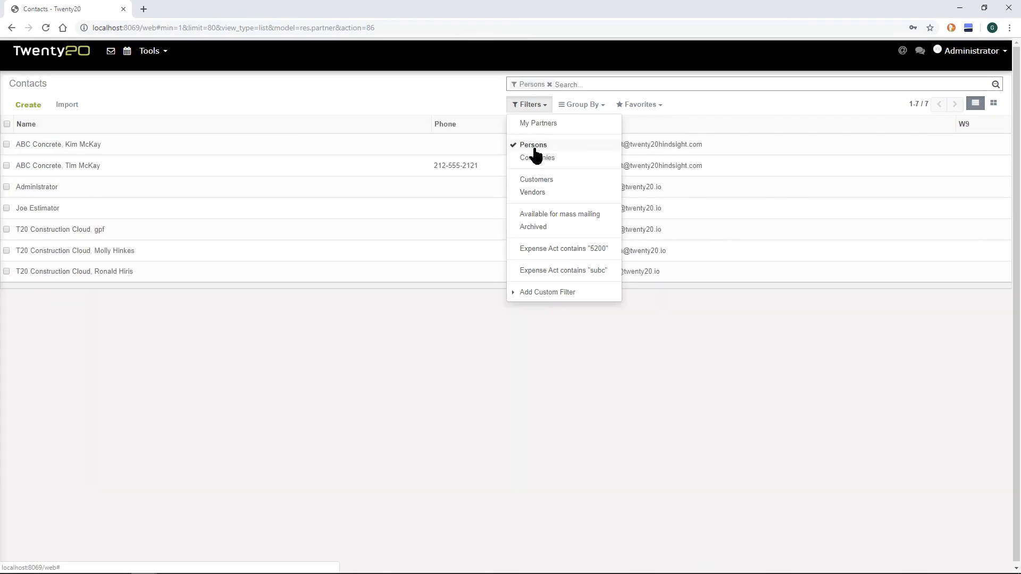
Group the filtered persons with a custom group on Company Name Entity
{"action": "left_click", "coordinate": [580, 106]}
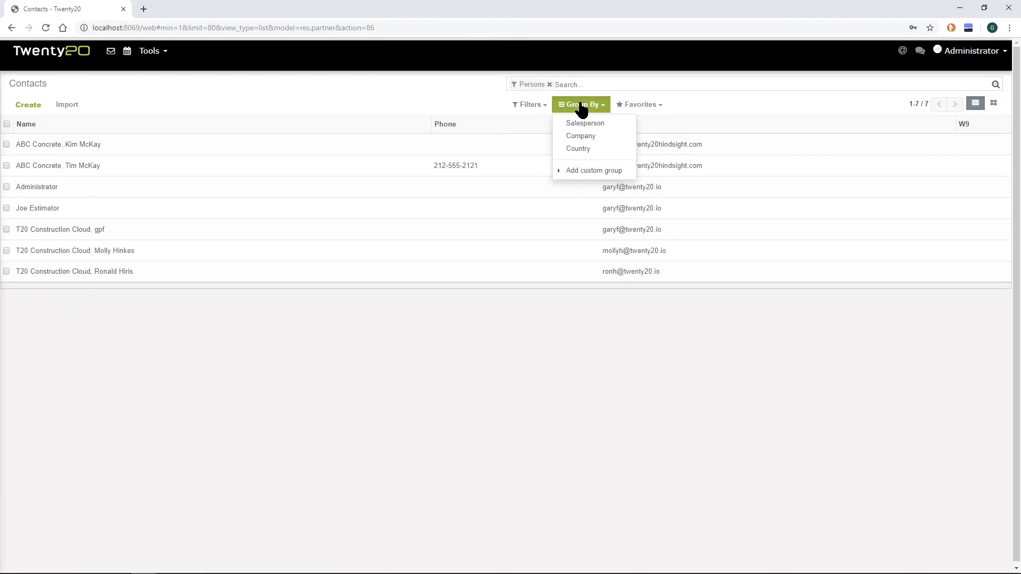
{"action": "left_click", "coordinate": [580, 170]}
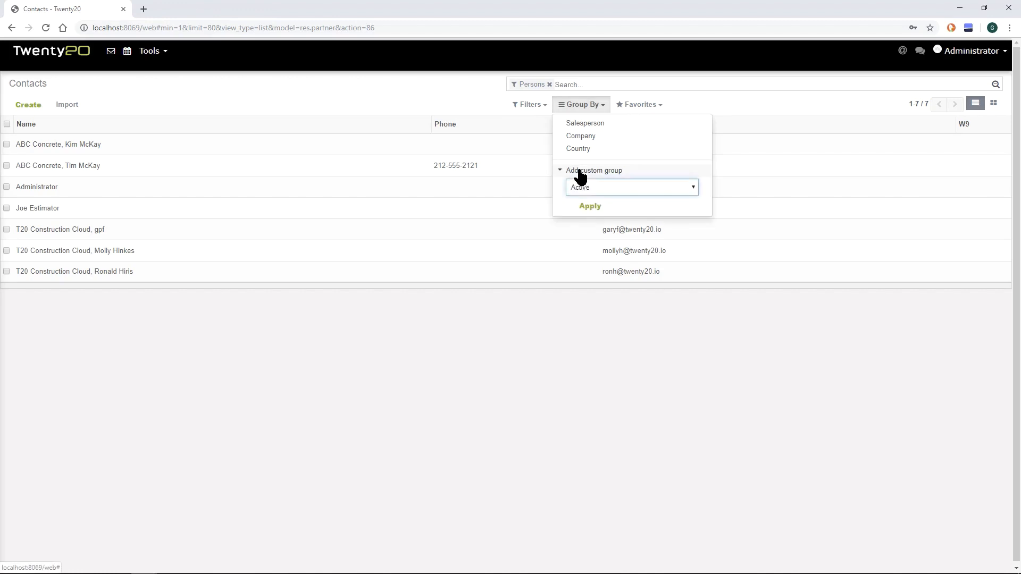
{"action": "left_click", "coordinate": [588, 190]}
{"action": "type", "text": "co"}
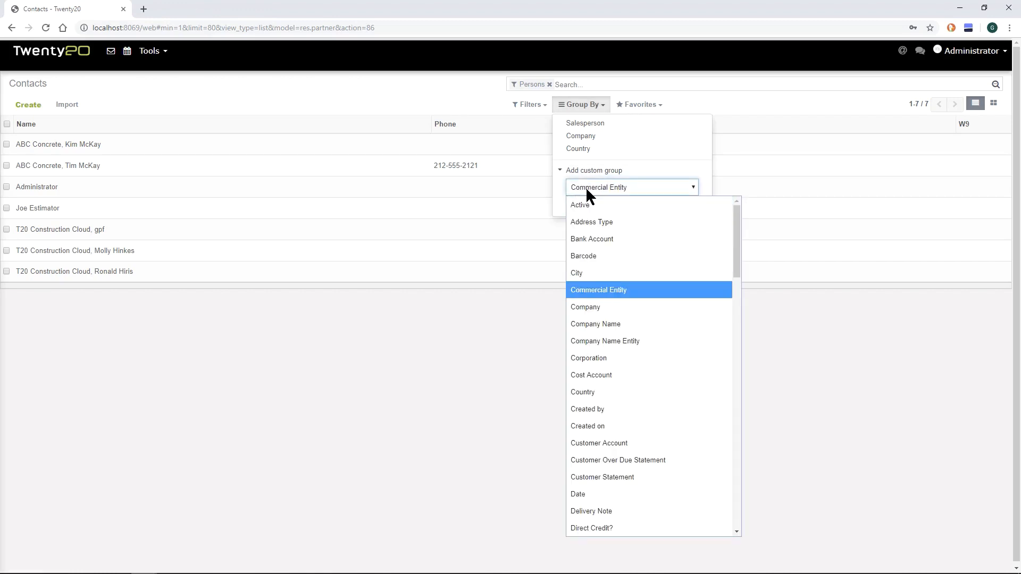
{"action": "left_click", "coordinate": [596, 340]}
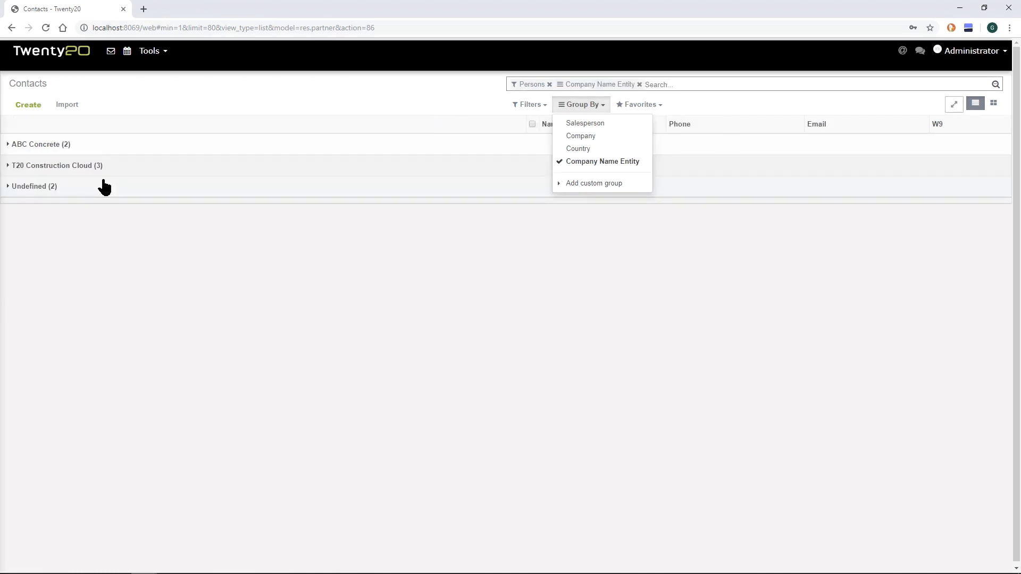
Expand the T20 Construction Cloud group and select all its contacts, and also expand the ABC Concrete group
{"action": "left_click", "coordinate": [47, 167]}
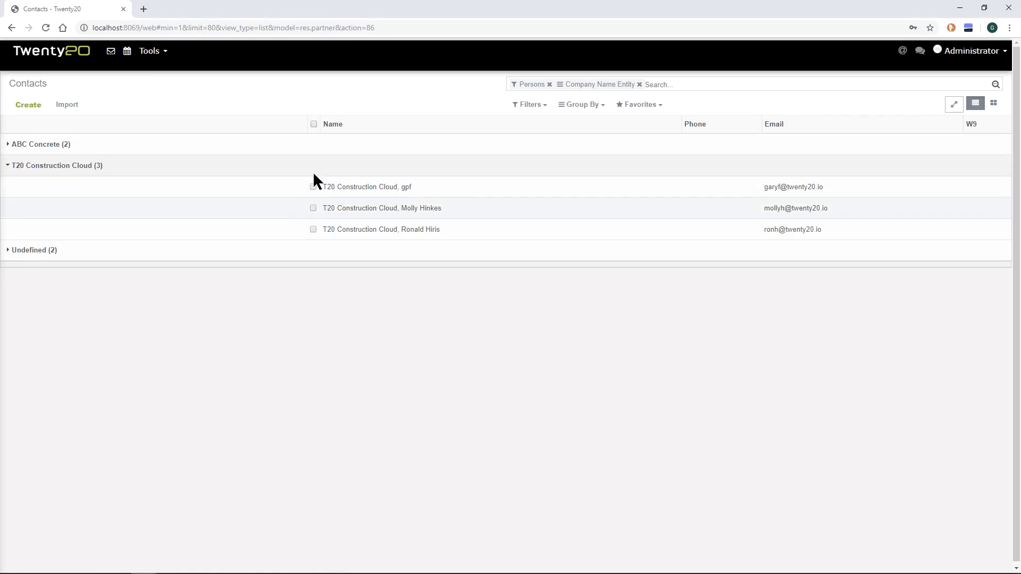
{"action": "left_click", "coordinate": [313, 124]}
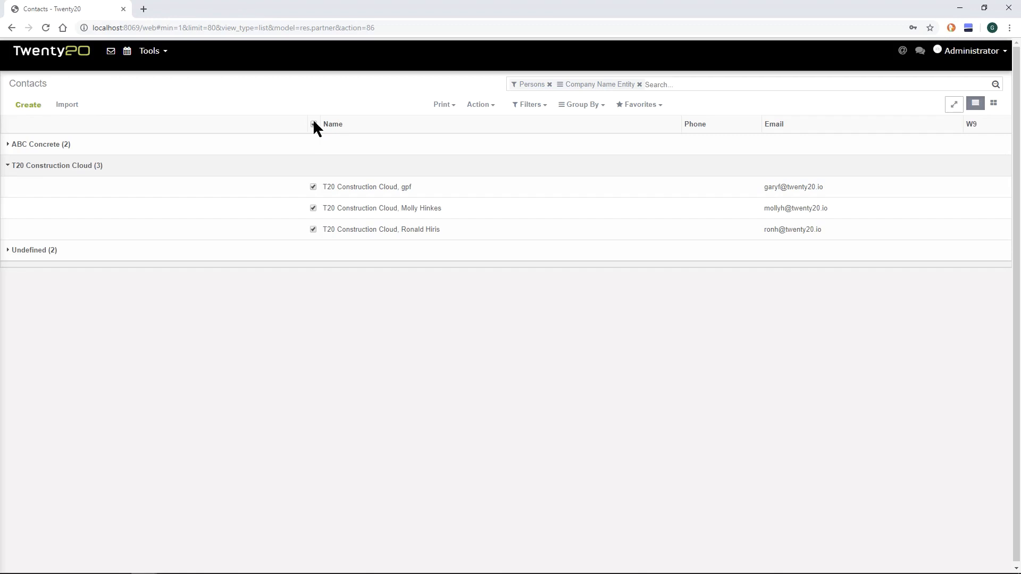
{"action": "left_click", "coordinate": [51, 145]}
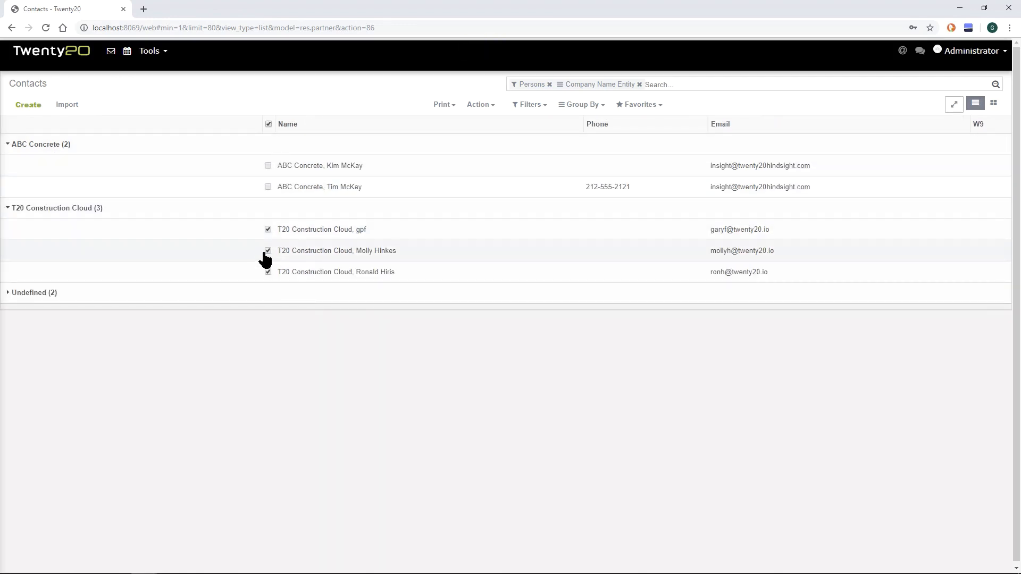
Review the print and action options available for the selected T20 Construction Cloud contacts
{"action": "left_click", "coordinate": [267, 271]}
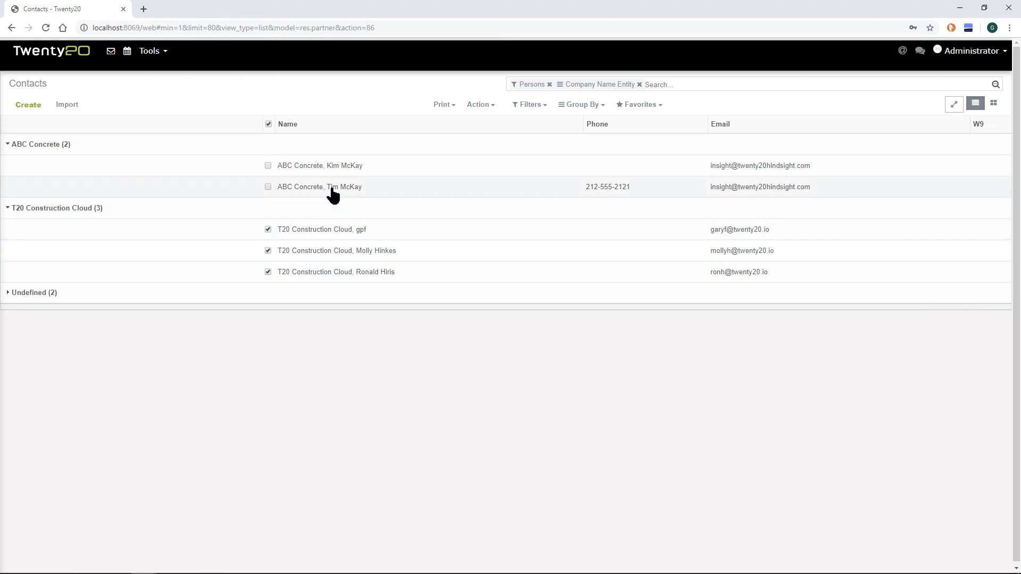
{"action": "left_click", "coordinate": [442, 106]}
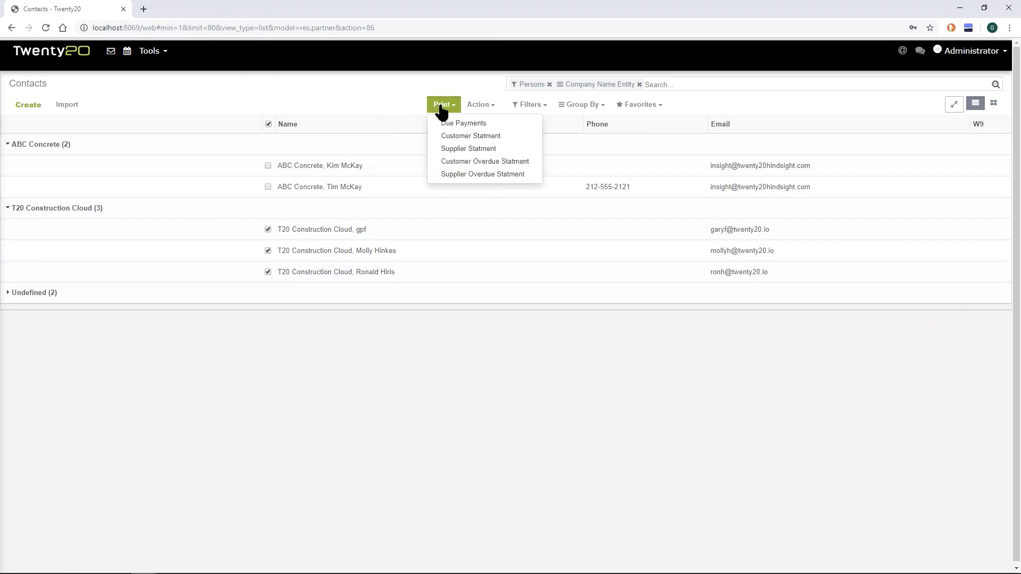
{"action": "left_click", "coordinate": [481, 109]}
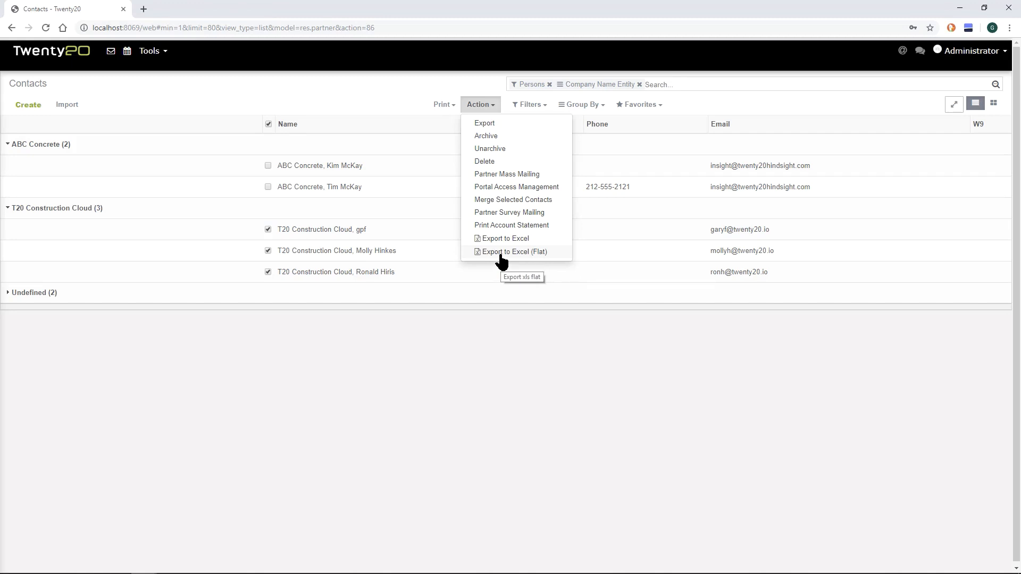
{"action": "left_click", "coordinate": [391, 98]}
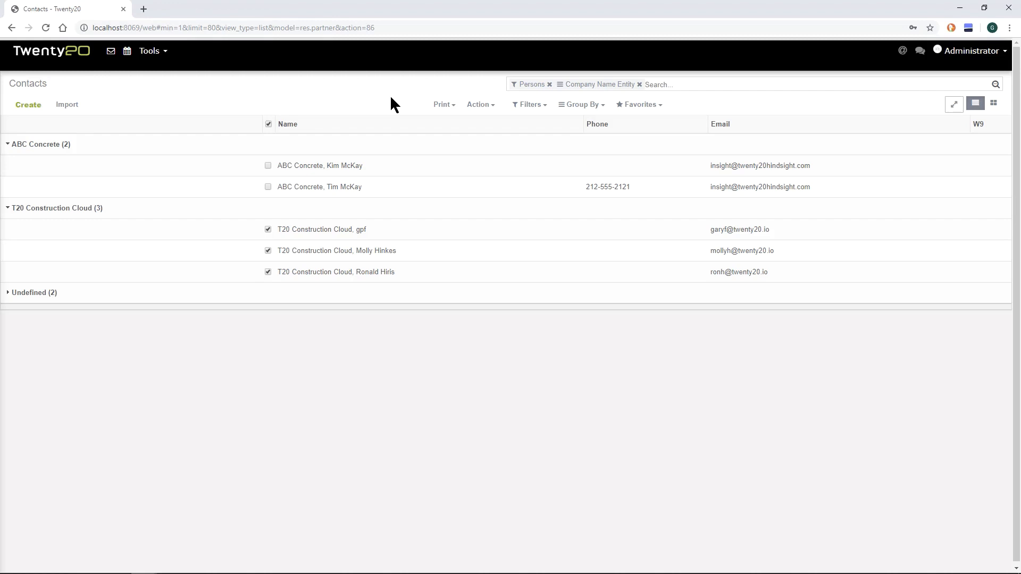
Export the selected T20 Construction Cloud contacts to Excel and open the downloaded res.partner.xls beside the contacts list
{"action": "left_click", "coordinate": [476, 106]}
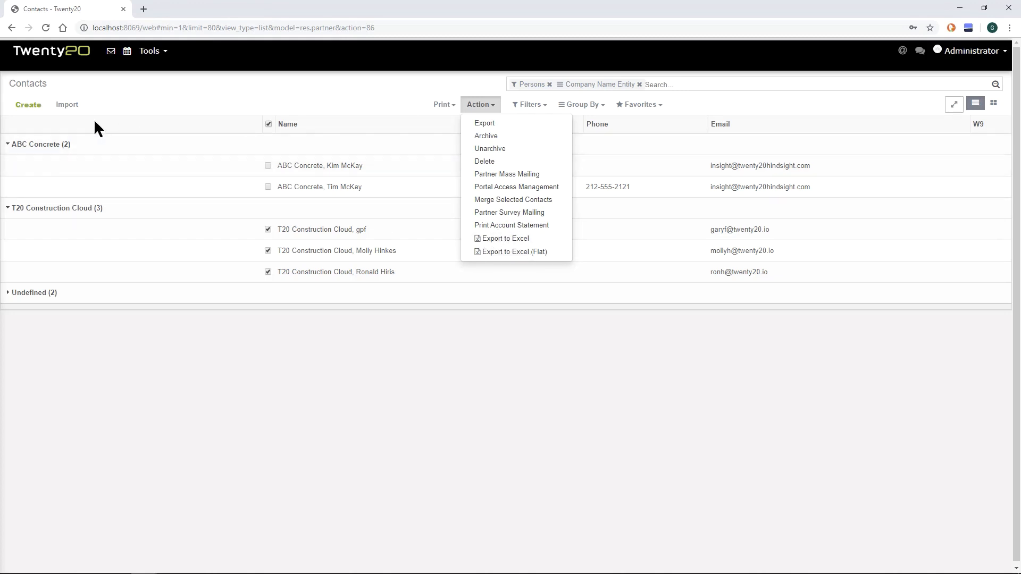
{"action": "left_click", "coordinate": [498, 244]}
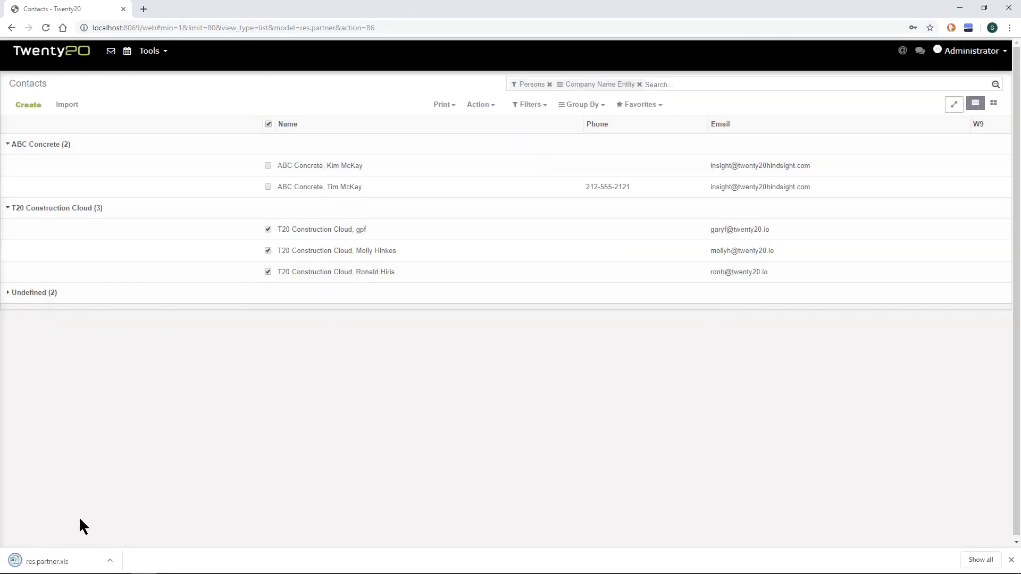
{"action": "left_click", "coordinate": [46, 561]}
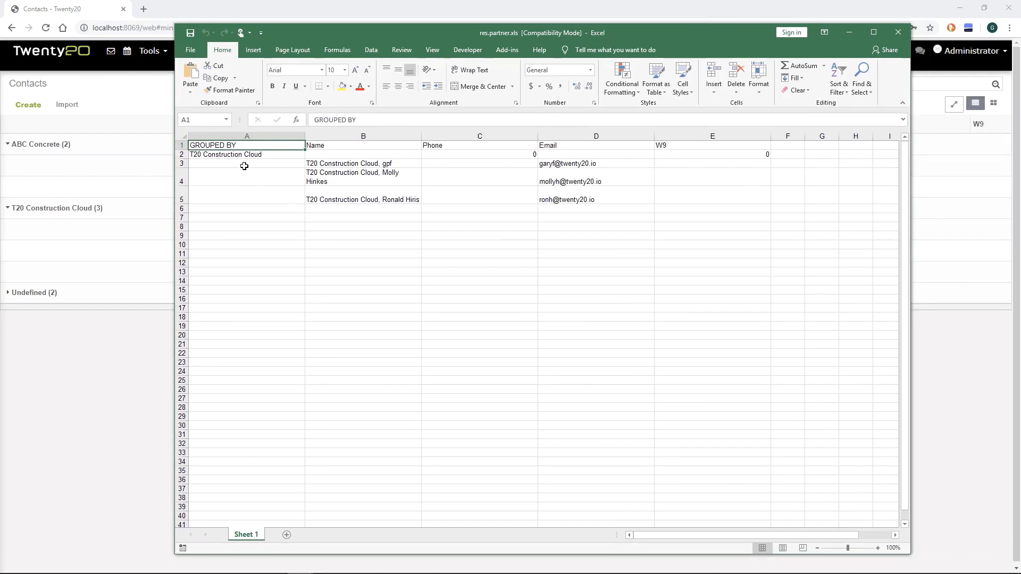
{"action": "left_click_drag", "start_coordinate": [439, 40], "coordinate": [620, 31]}
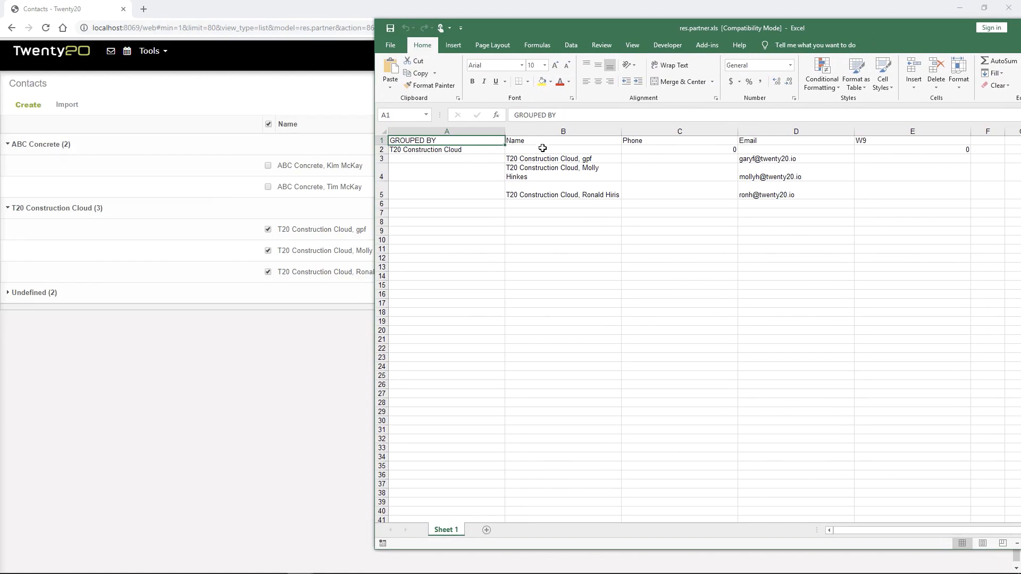
{"action": "left_click", "coordinate": [456, 149]}
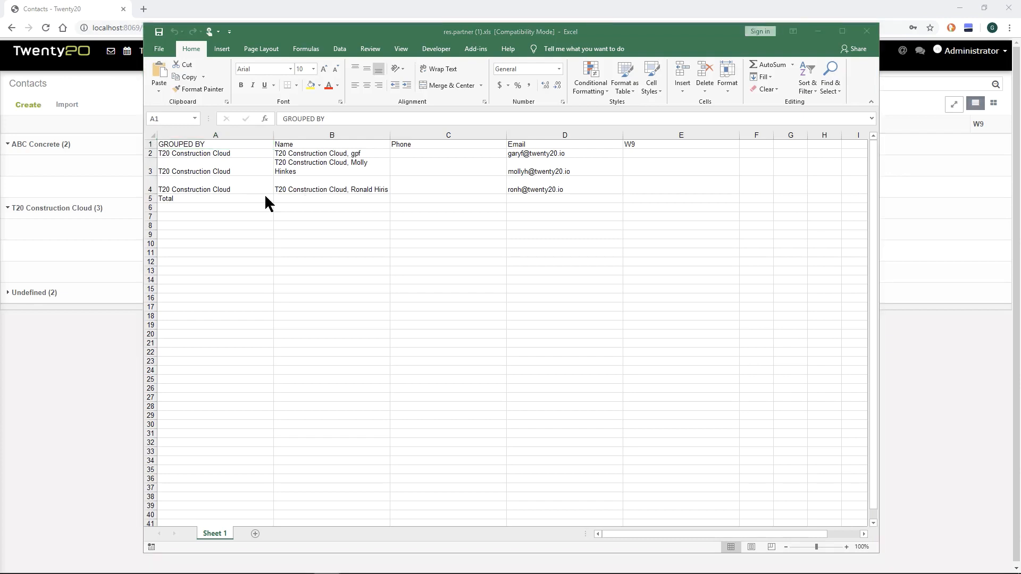
Archive the selected T20 Construction Cloud contacts and expand the remaining ABC Concrete and Undefined groups
{"action": "left_click", "coordinate": [482, 104]}
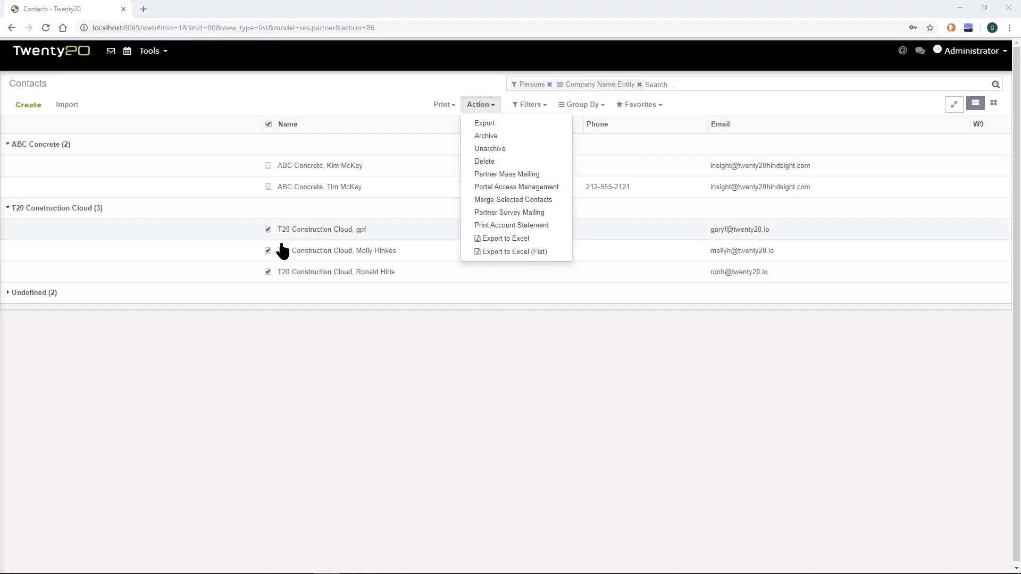
{"action": "left_click", "coordinate": [485, 137]}
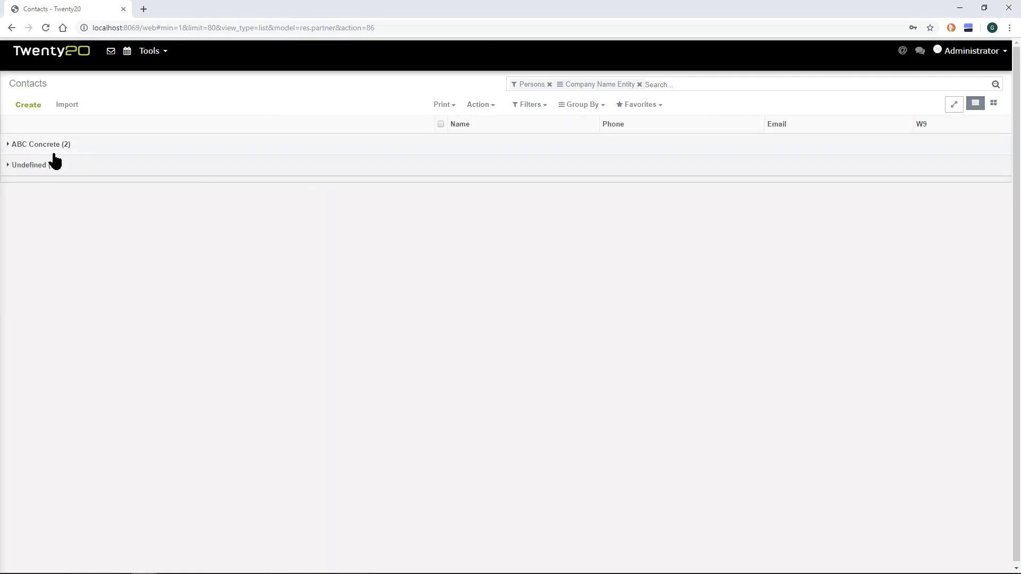
{"action": "left_click", "coordinate": [35, 165]}
{"action": "left_click", "coordinate": [59, 143]}
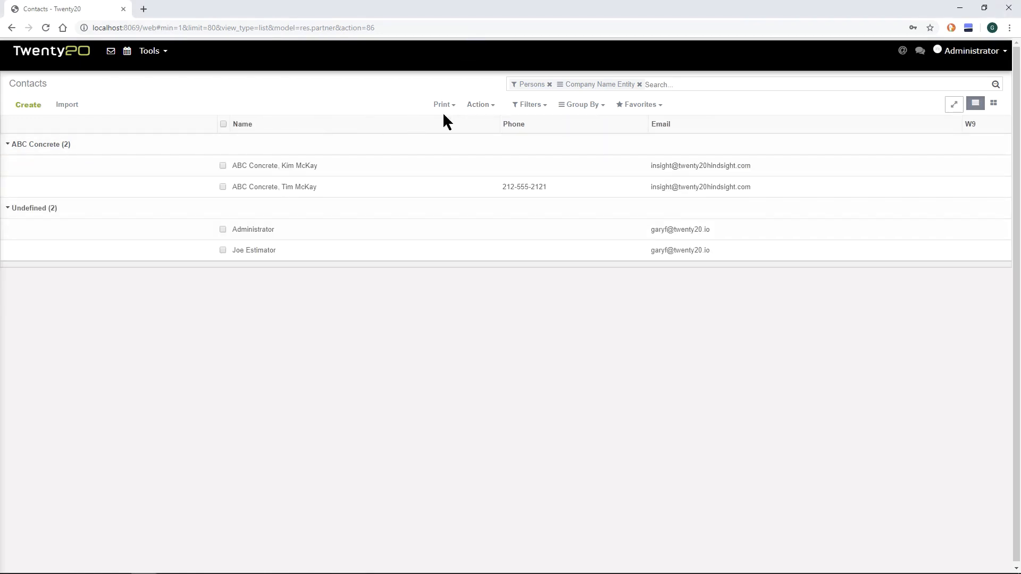
Remove the Persons filter and the Company Name Entity grouping, and filter the contacts by Archived instead
{"action": "left_click", "coordinate": [550, 85]}
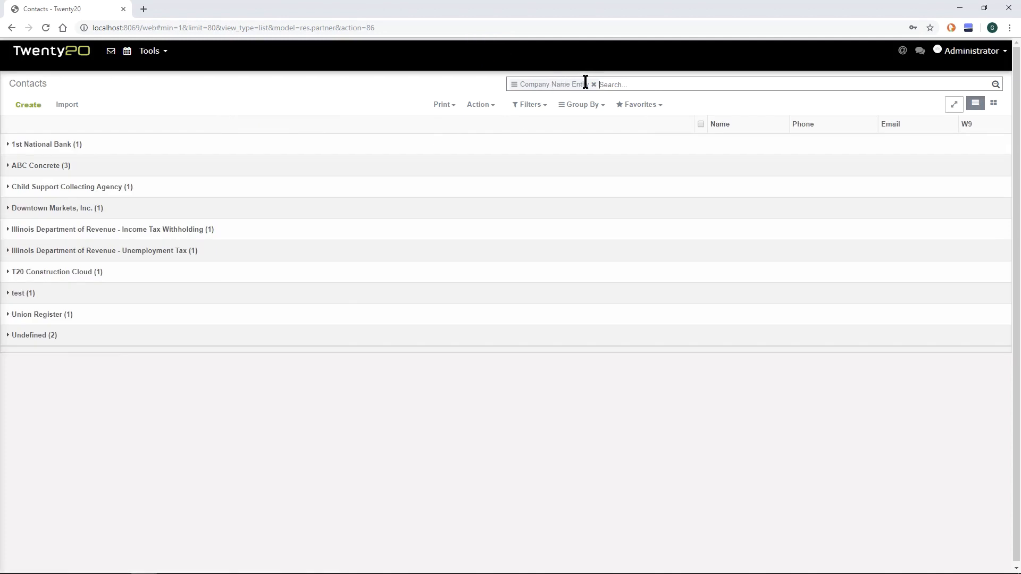
{"action": "left_click", "coordinate": [590, 85]}
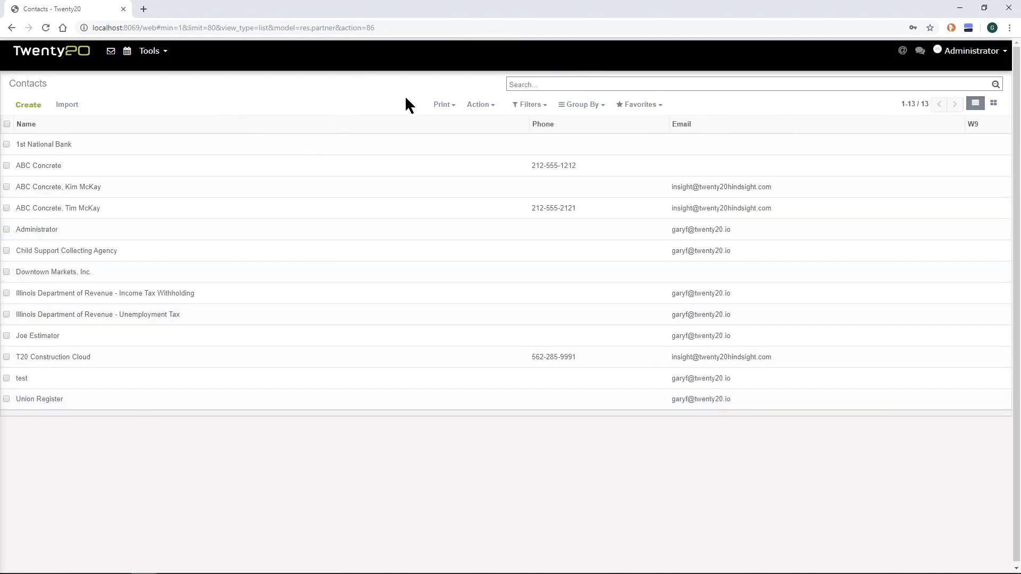
{"action": "left_click", "coordinate": [532, 111]}
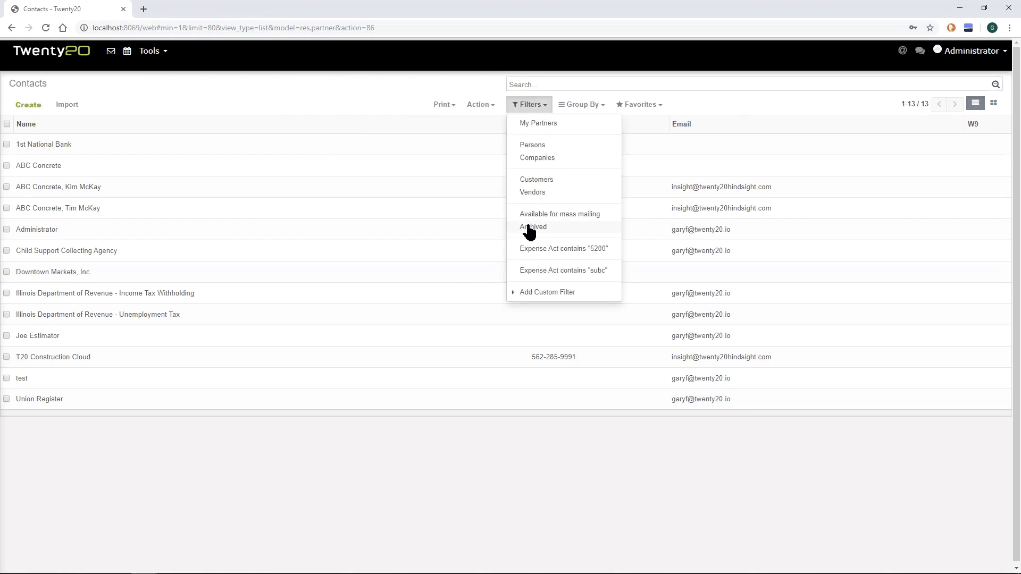
{"action": "left_click", "coordinate": [532, 228]}
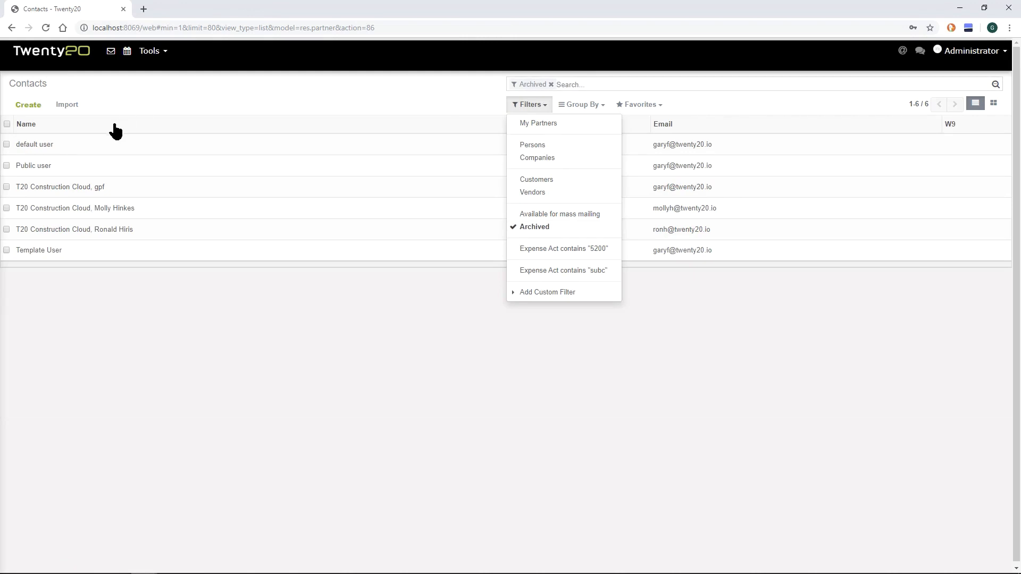
Unarchive the three archived T20 Construction Cloud contacts and remove the Archived filter
{"action": "left_click", "coordinate": [7, 187]}
{"action": "left_click", "coordinate": [6, 208]}
{"action": "left_click", "coordinate": [6, 229]}
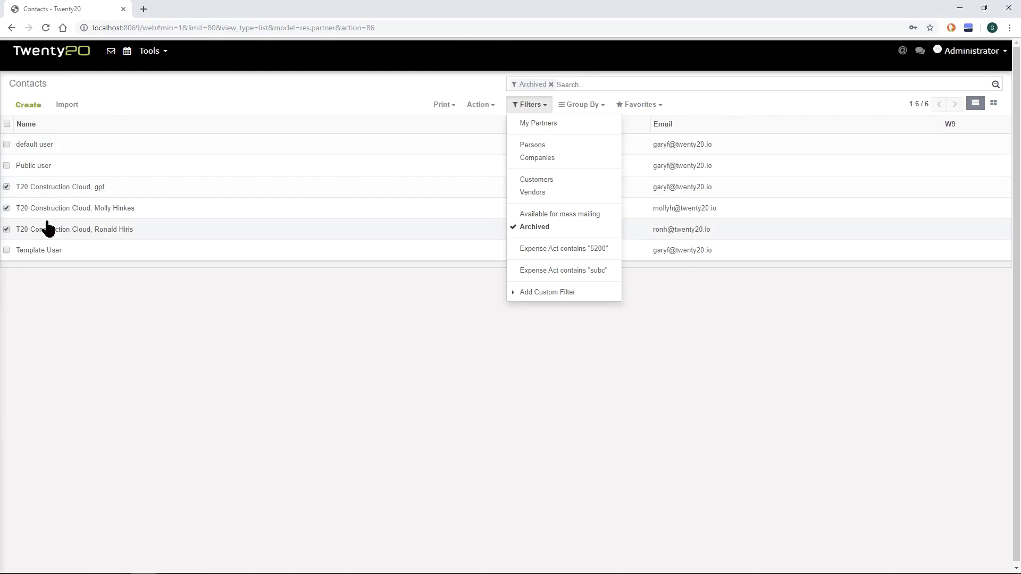
{"action": "left_click", "coordinate": [471, 109]}
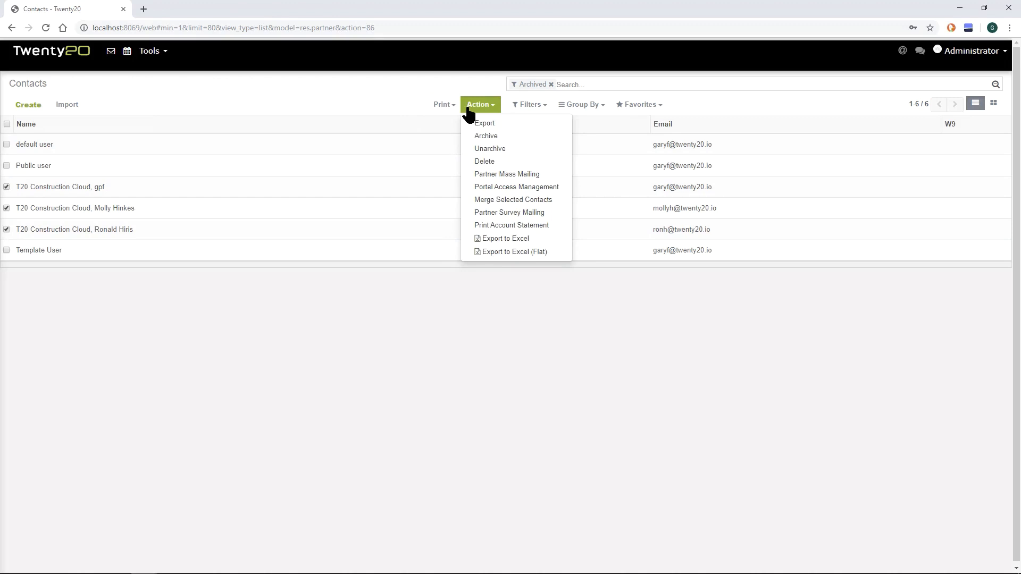
{"action": "left_click", "coordinate": [486, 146]}
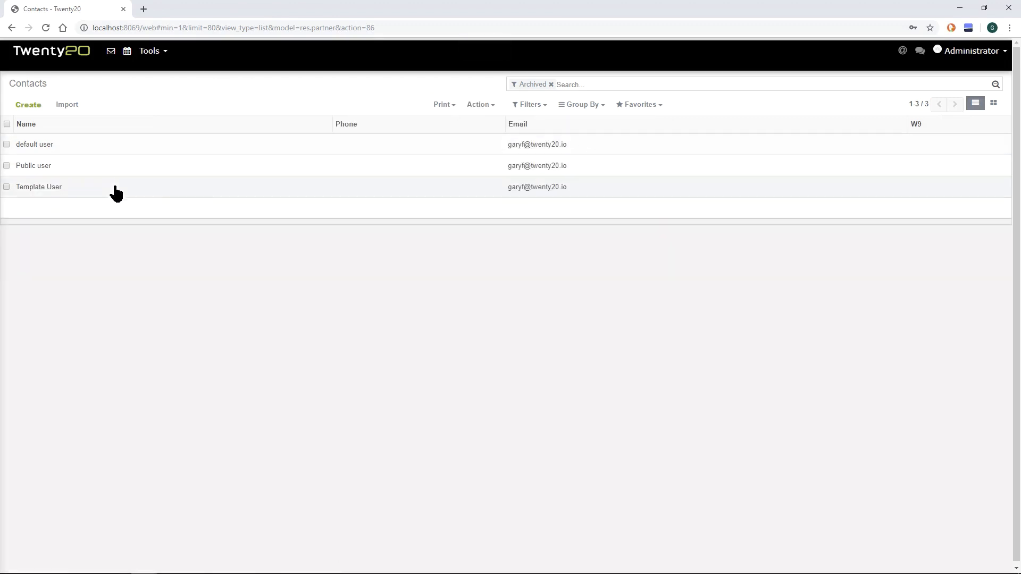
{"action": "left_click", "coordinate": [550, 84]}
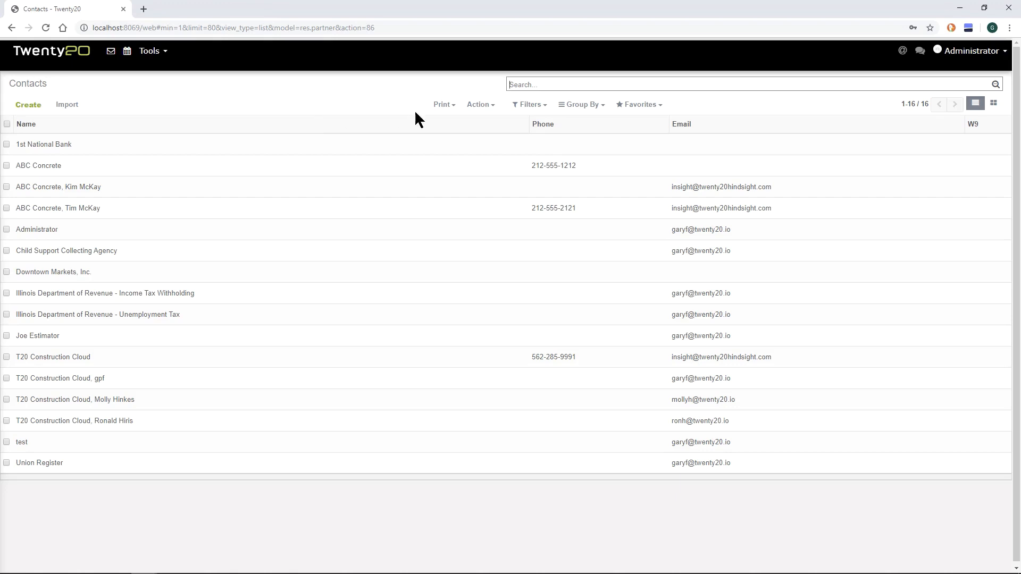
Group the contacts by Country, filter them by Companies, and briefly expand the United States group to check its records
{"action": "left_click", "coordinate": [576, 106]}
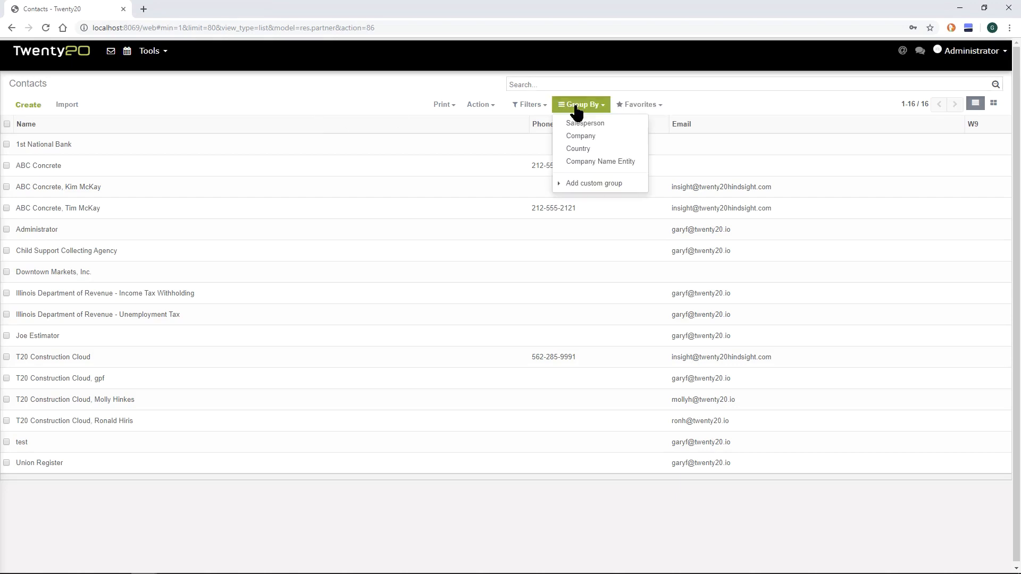
{"action": "left_click", "coordinate": [578, 148]}
{"action": "left_click", "coordinate": [533, 109]}
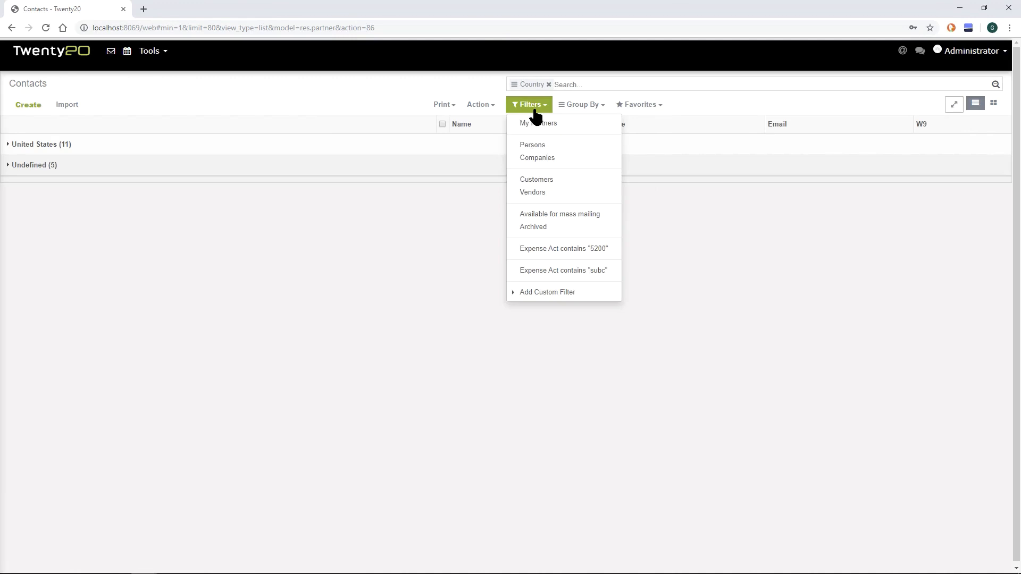
{"action": "left_click", "coordinate": [528, 160]}
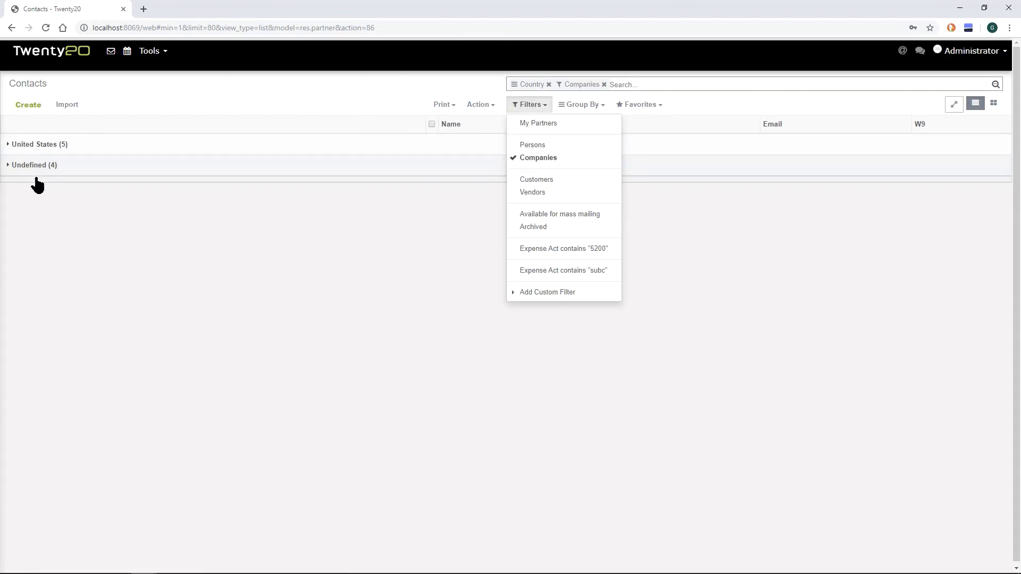
{"action": "left_click", "coordinate": [47, 148]}
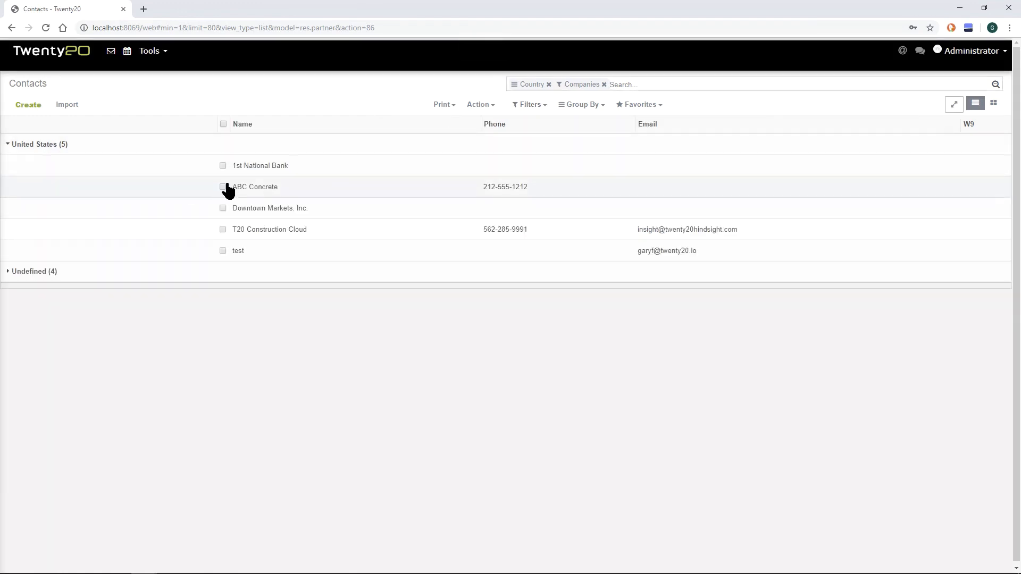
{"action": "left_click", "coordinate": [50, 151]}
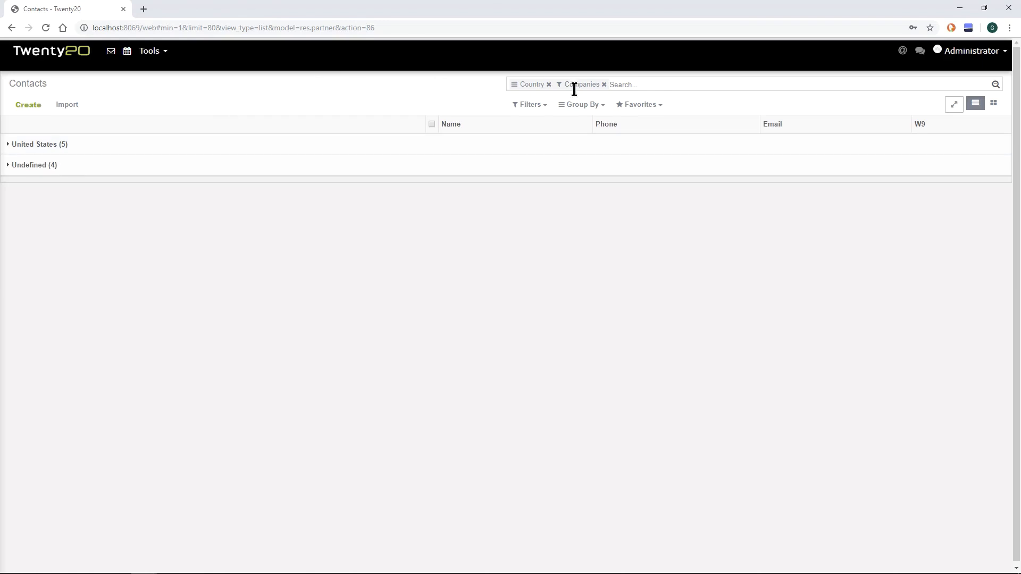
Save the current contacts search as a favorite named Training that is used by default
{"action": "left_click", "coordinate": [659, 107]}
{"action": "left_click", "coordinate": [661, 124]}
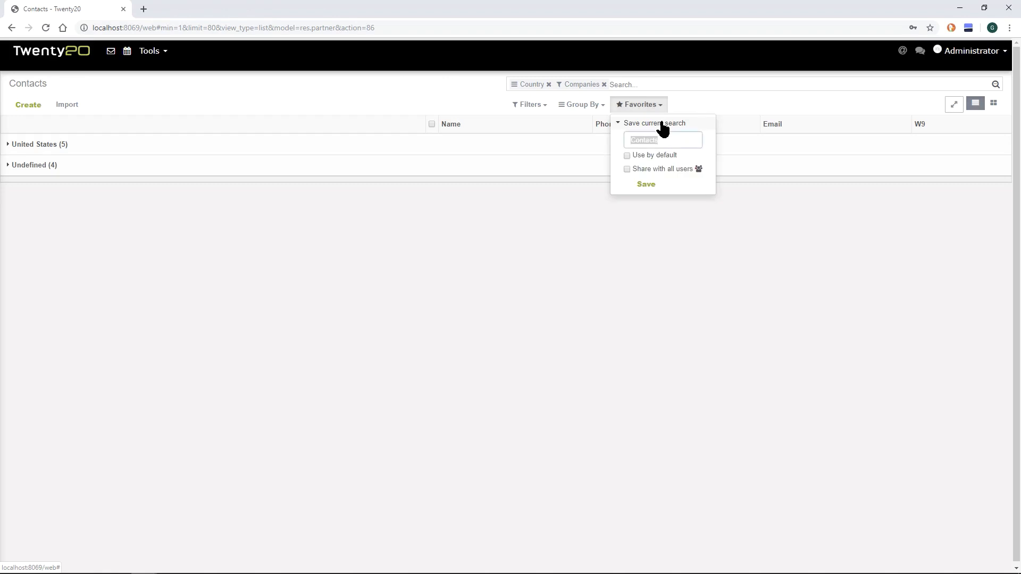
{"action": "type", "text": "Training"}
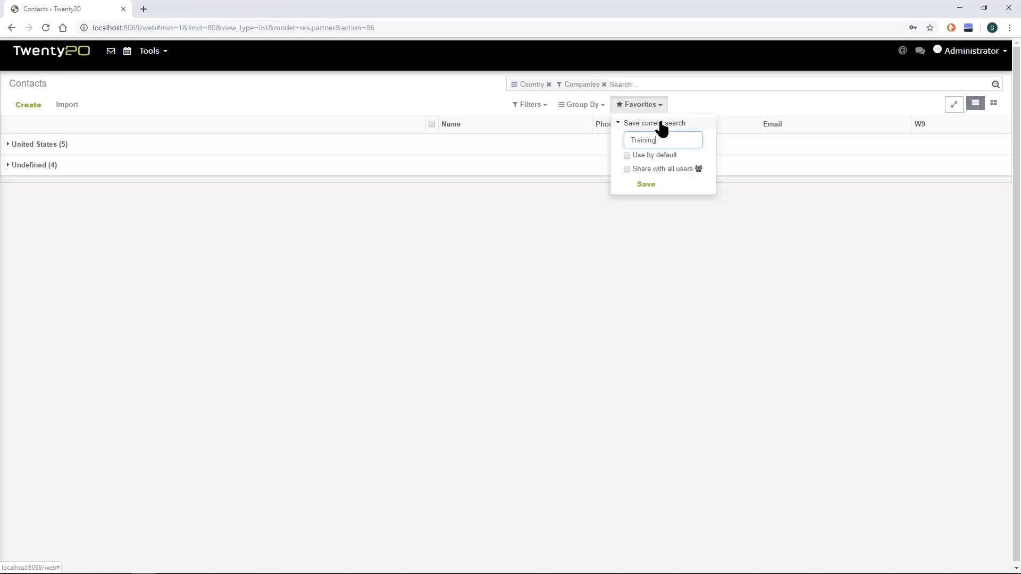
{"action": "left_click", "coordinate": [627, 155]}
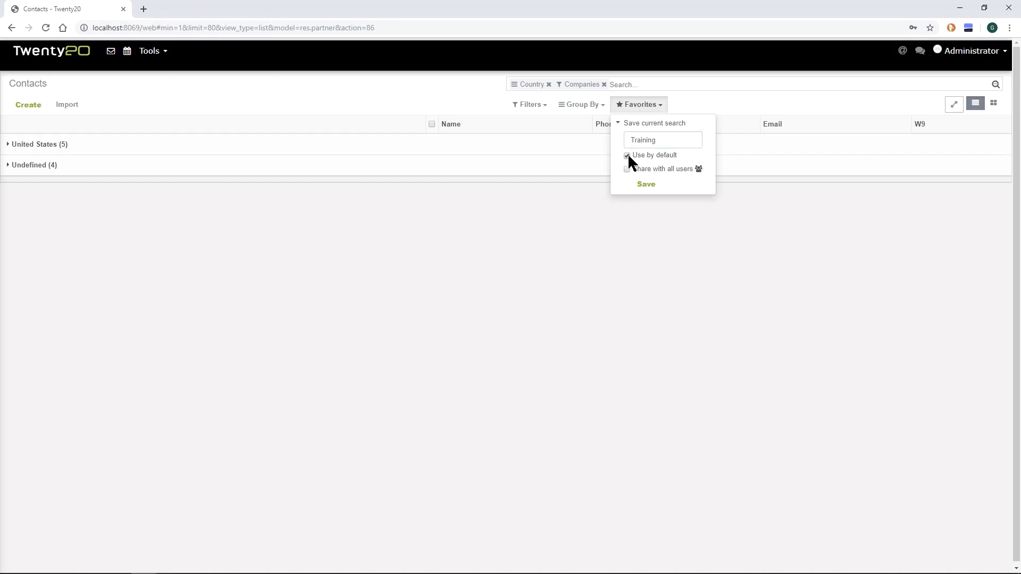
{"action": "left_click", "coordinate": [642, 189]}
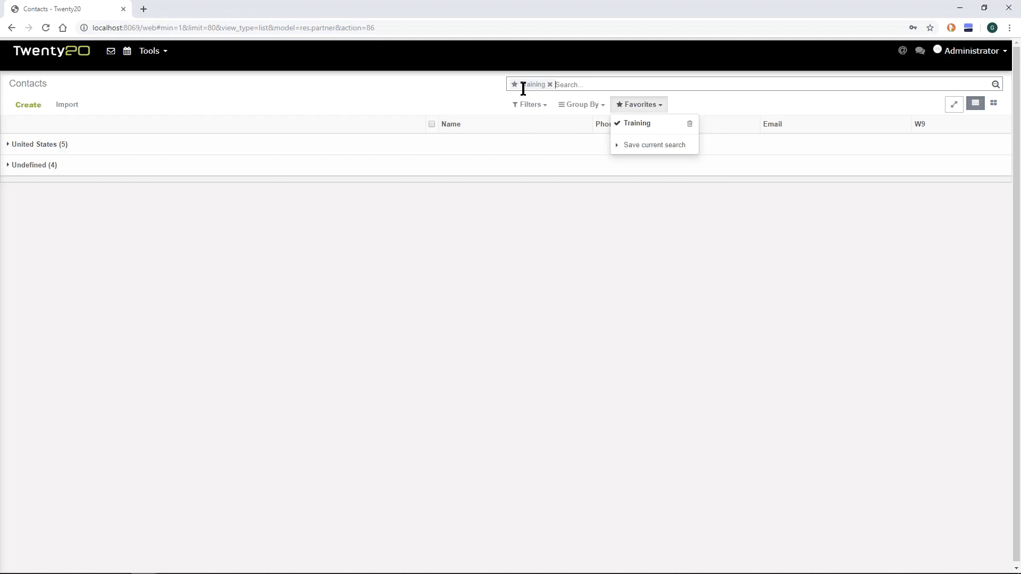
{"action": "left_click", "coordinate": [450, 90]}
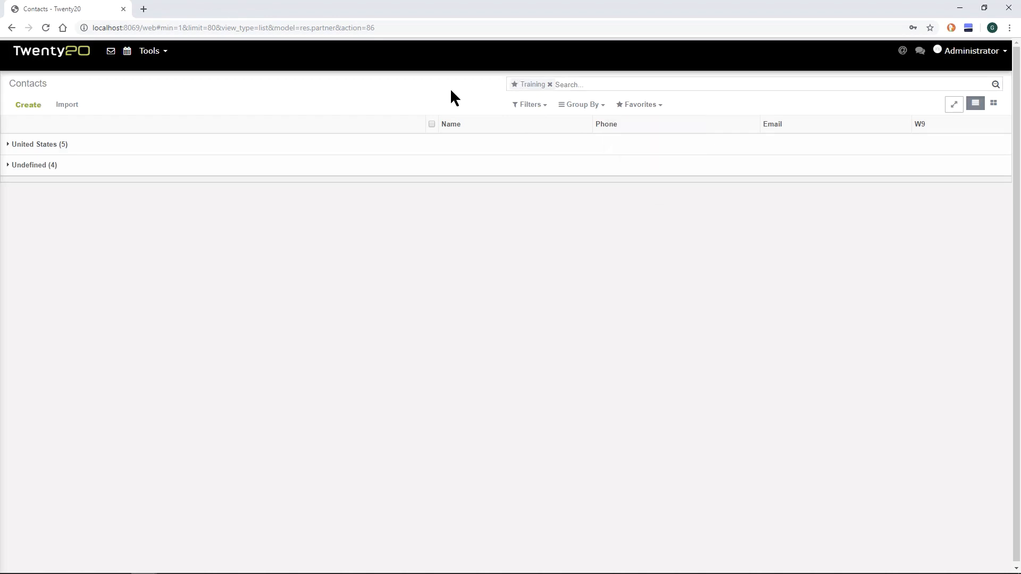
Switch to the Accounting module and return to the Directory to check which search the contacts open with
{"action": "left_click", "coordinate": [56, 58]}
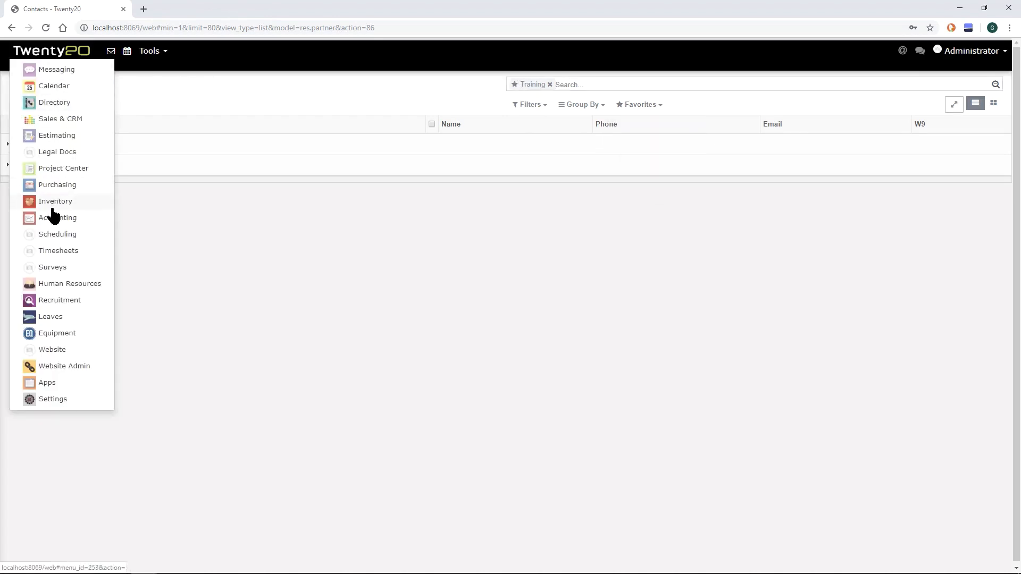
{"action": "left_click", "coordinate": [55, 217]}
{"action": "left_click", "coordinate": [53, 53]}
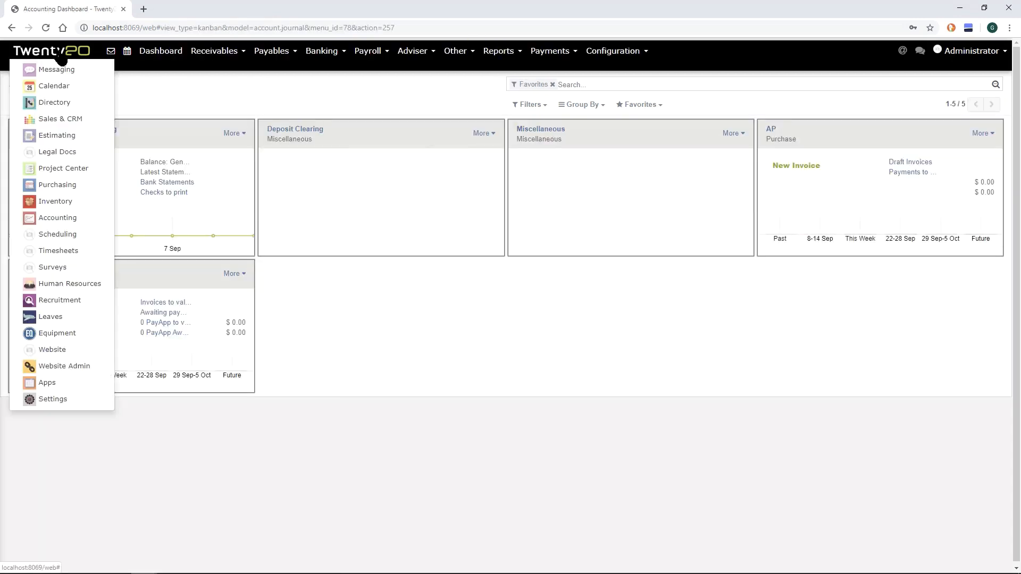
{"action": "left_click", "coordinate": [56, 104]}
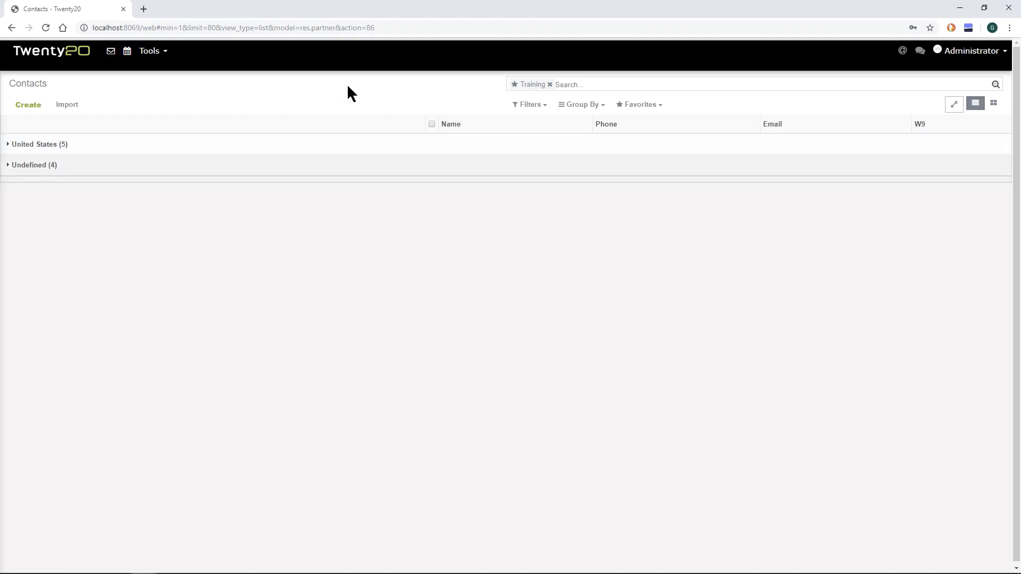
Remove the Training favorite from the contacts search and group the contacts by Country
{"action": "left_click", "coordinate": [551, 87]}
{"action": "left_click", "coordinate": [569, 105]}
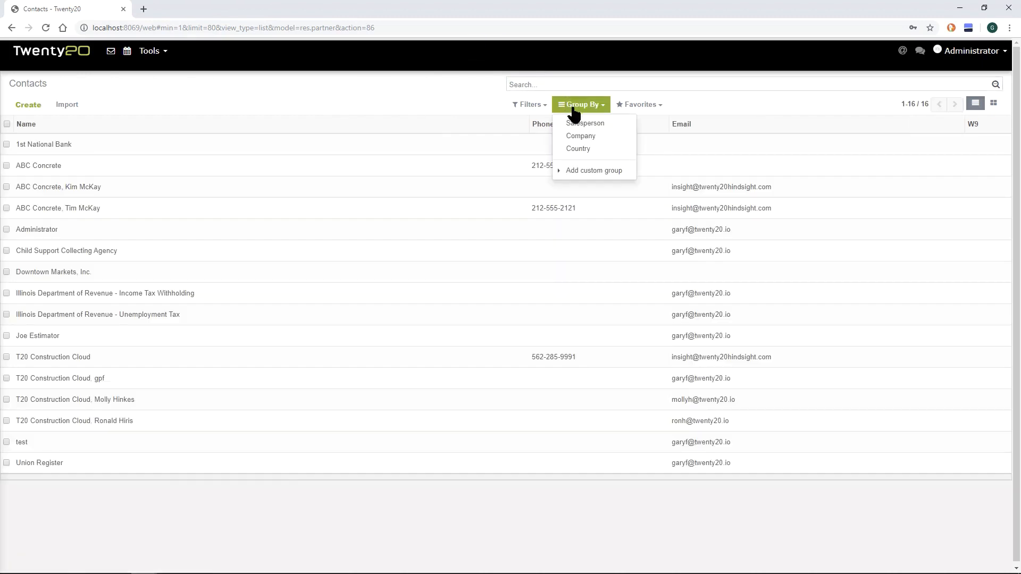
{"action": "left_click", "coordinate": [575, 148]}
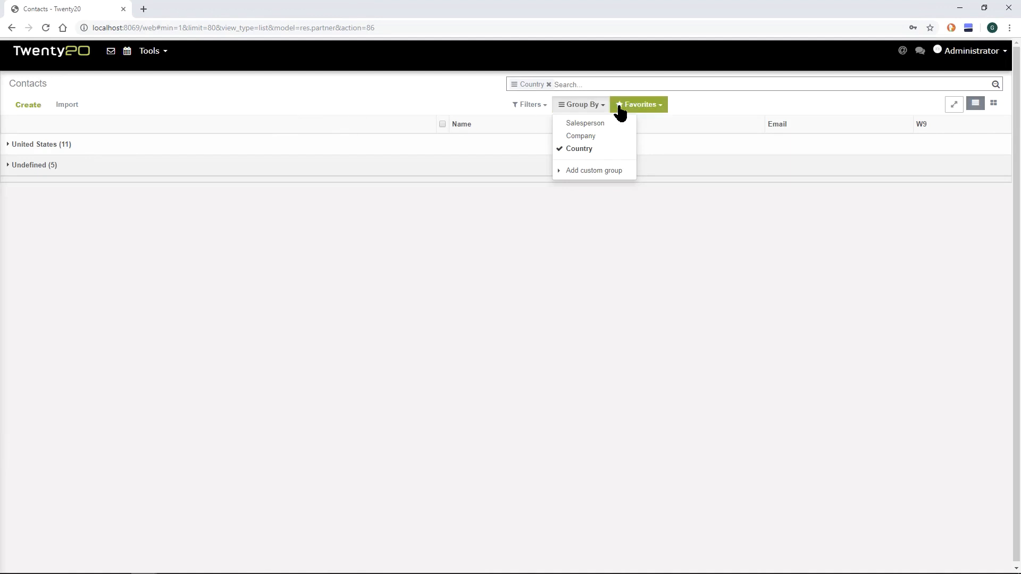
Save the current contacts search grouped by country as a favorite named Country, neither default nor shared
{"action": "left_click", "coordinate": [638, 105]}
{"action": "left_click", "coordinate": [654, 145]}
{"action": "type", "text": "Country"}
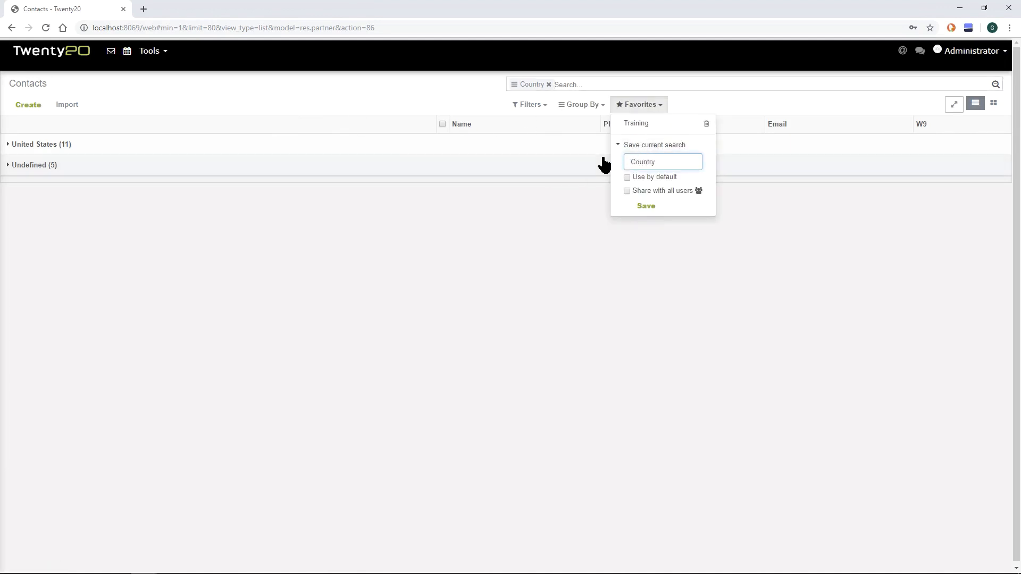
{"action": "left_click", "coordinate": [644, 207]}
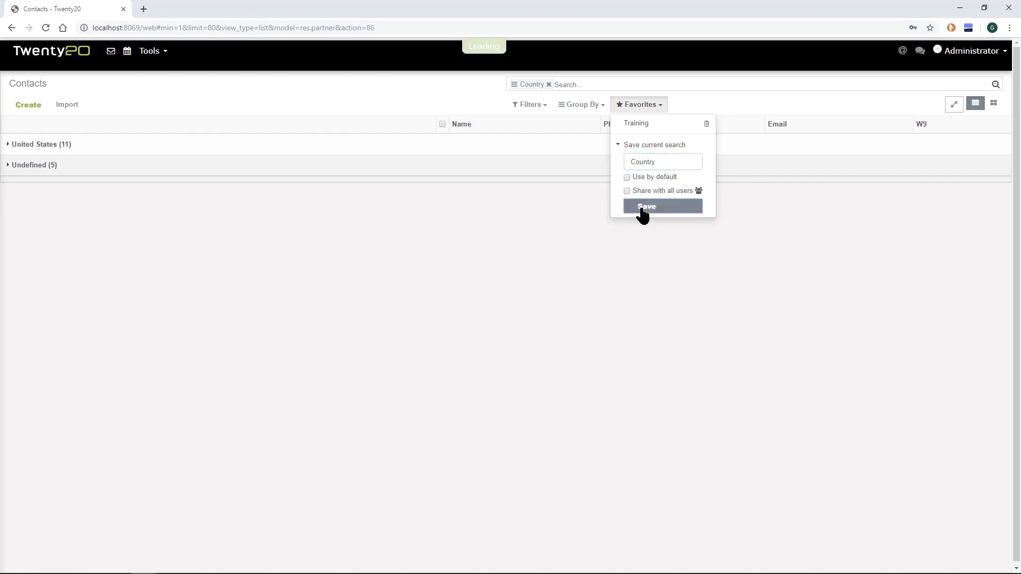
Compare the contacts list under the Training and Country favorites, and clear the favorite from the search
{"action": "left_click", "coordinate": [640, 125]}
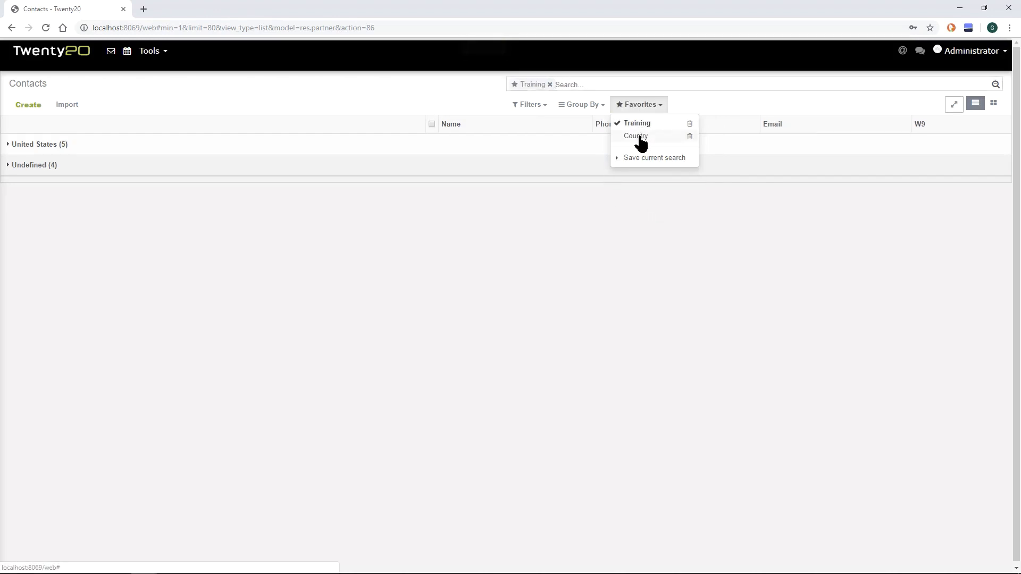
{"action": "left_click", "coordinate": [639, 136]}
{"action": "left_click", "coordinate": [639, 126]}
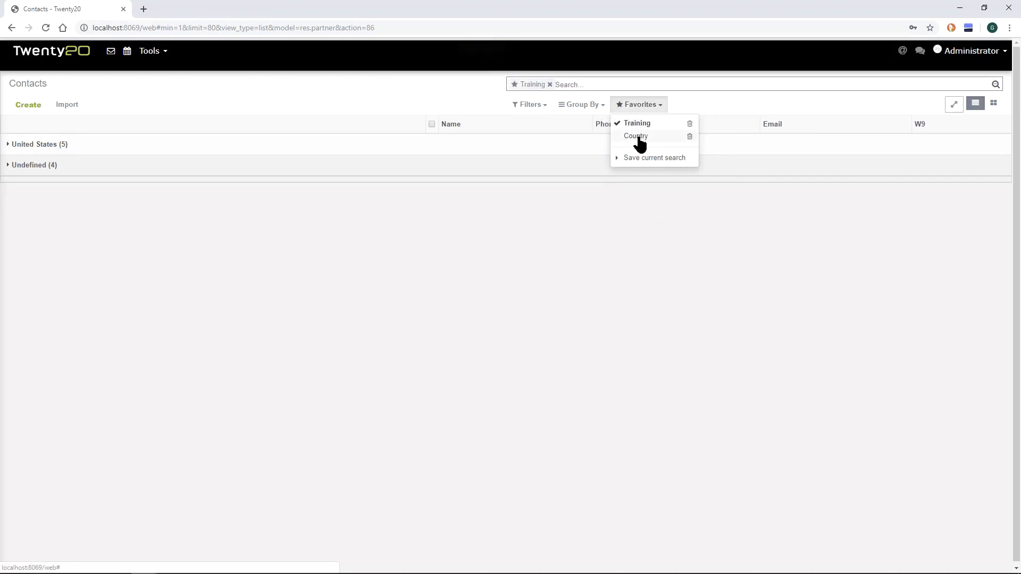
{"action": "left_click", "coordinate": [638, 137]}
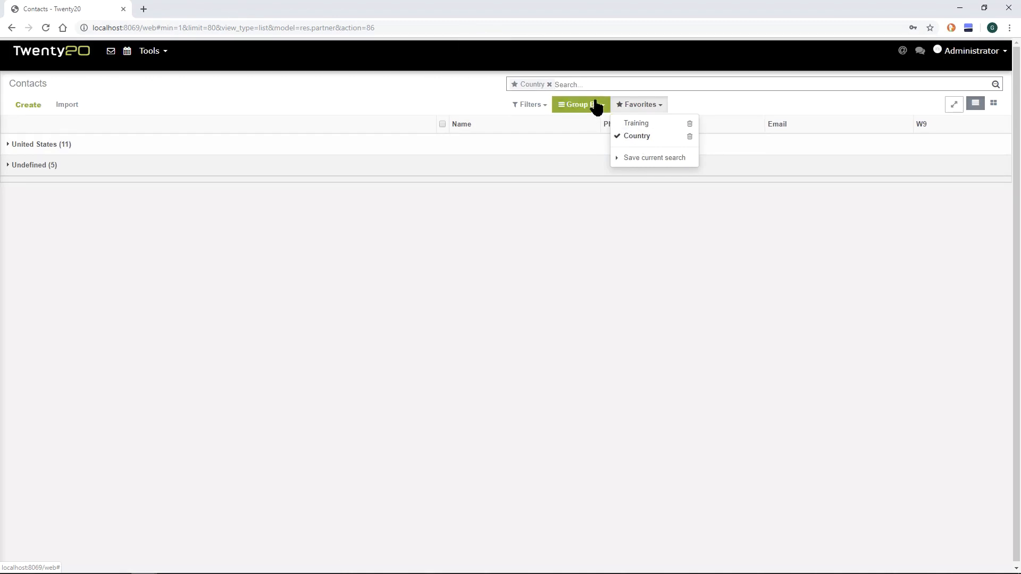
{"action": "left_click", "coordinate": [550, 84]}
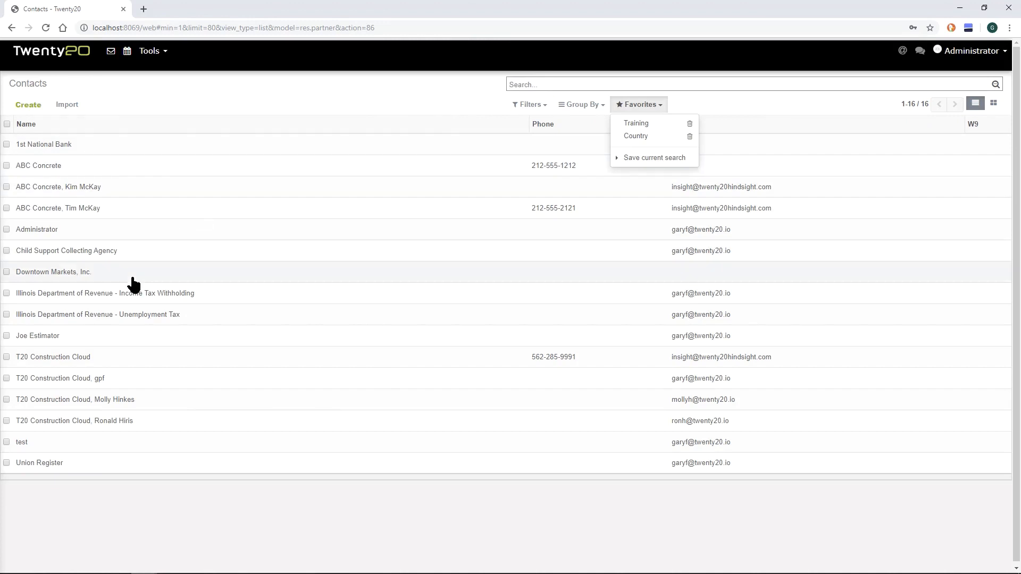
Open the estimator's contact record, set its avatar to Jason.jpeg from the Desktop, and save the record
{"action": "left_click", "coordinate": [49, 337]}
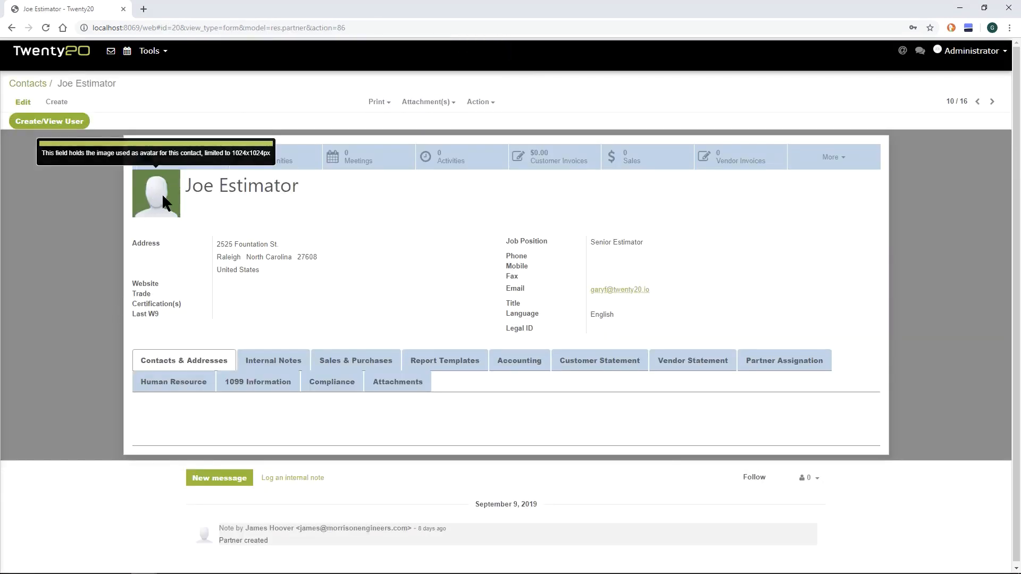
{"action": "left_click", "coordinate": [23, 102]}
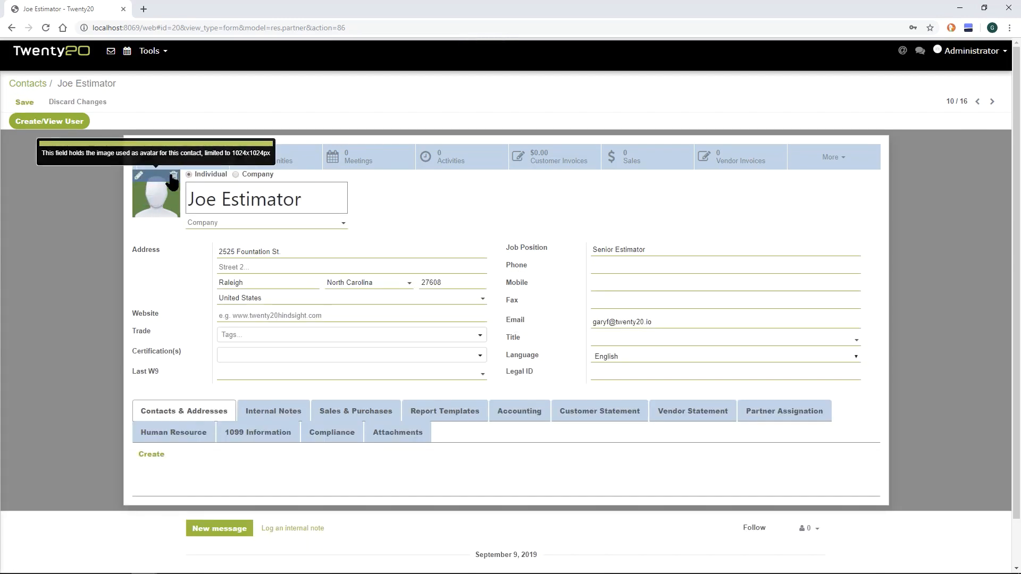
{"action": "left_click", "coordinate": [139, 180]}
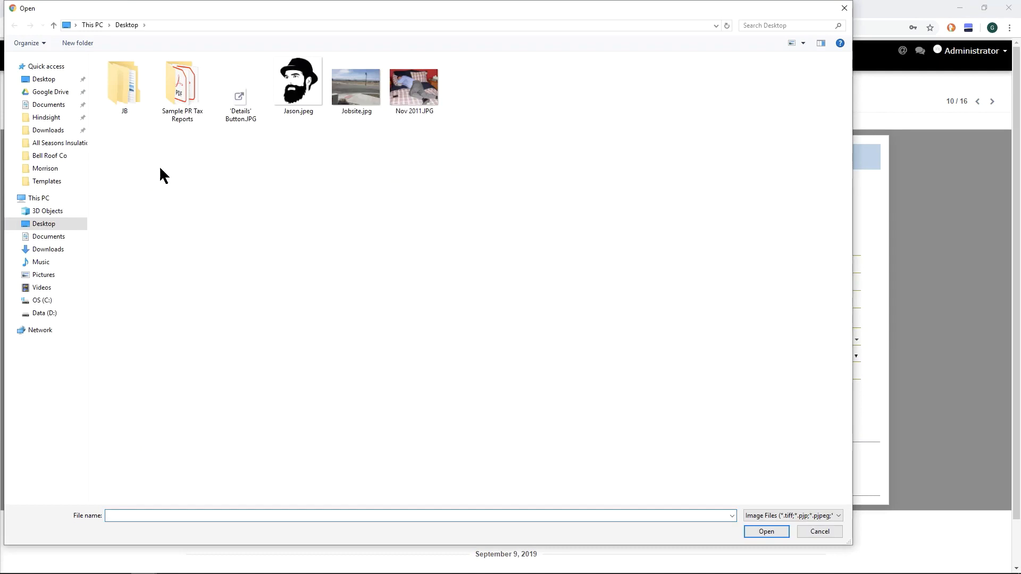
{"action": "double_click", "coordinate": [296, 87]}
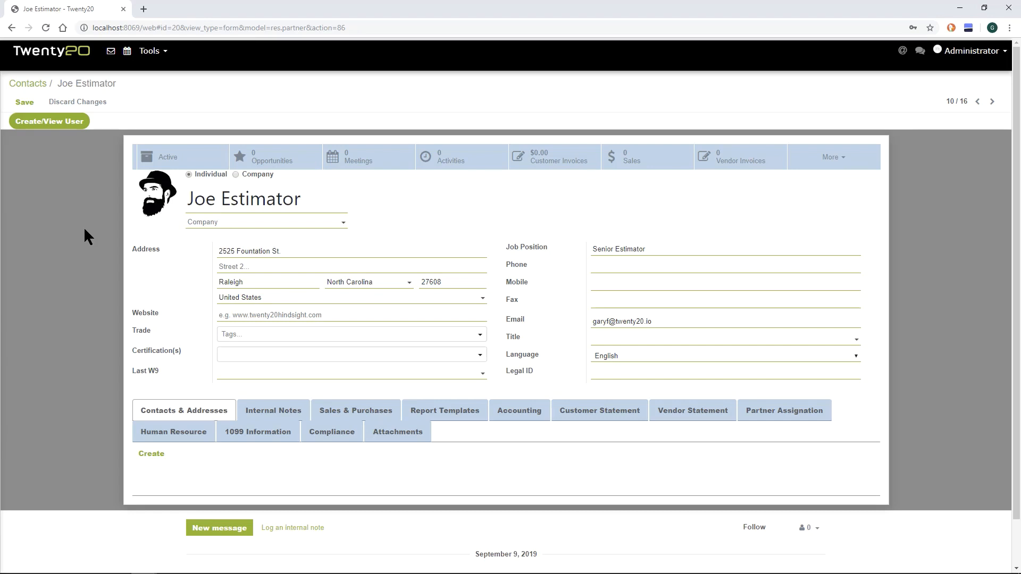
{"action": "left_click", "coordinate": [30, 105]}
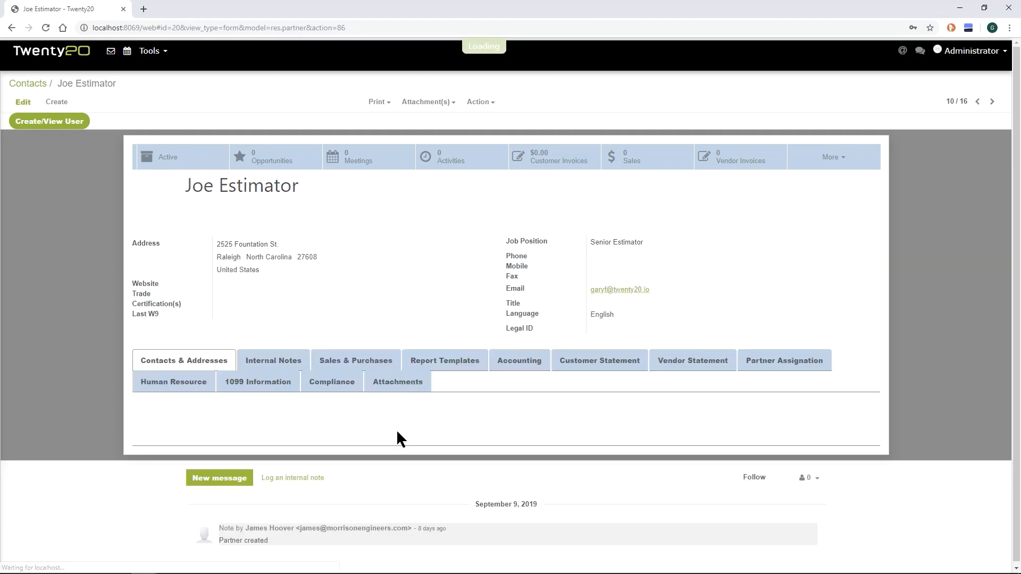
Attach the files 'Details' Button.JPG and Jobsite.jpg from the Desktop folder to the estimator's contact record
{"action": "left_click", "coordinate": [395, 382]}
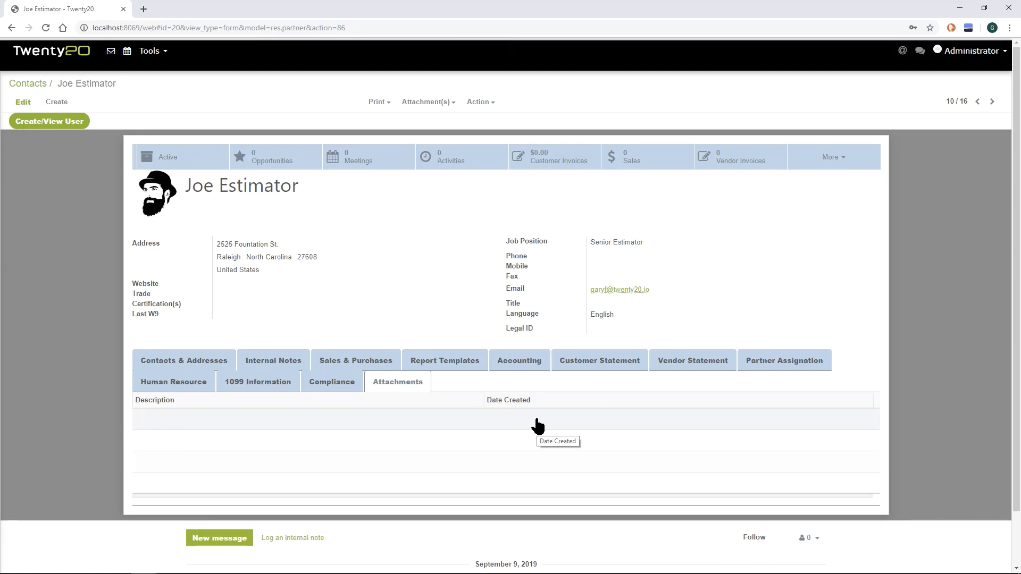
{"action": "left_click", "coordinate": [23, 102]}
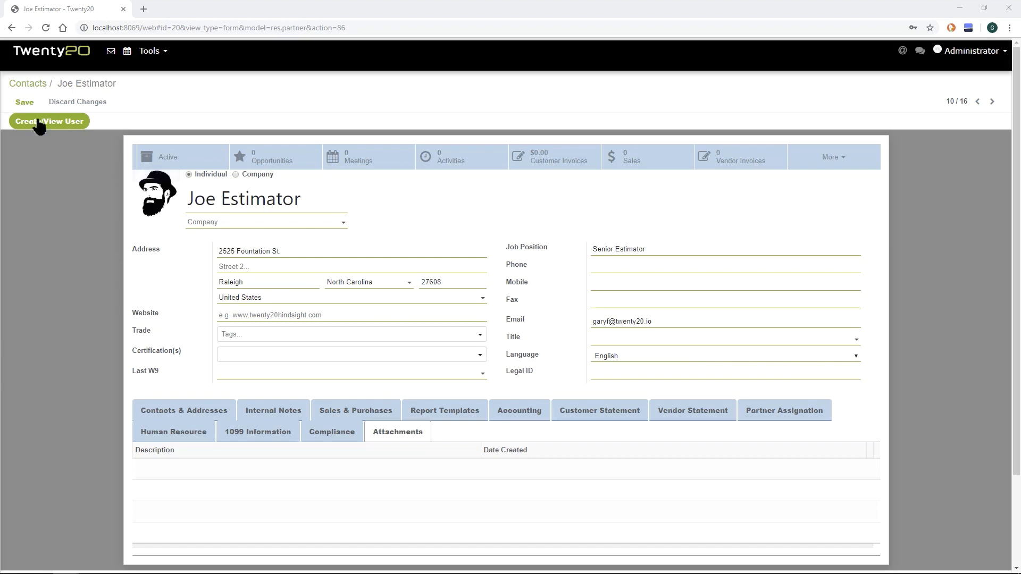
{"action": "left_click", "coordinate": [24, 101]}
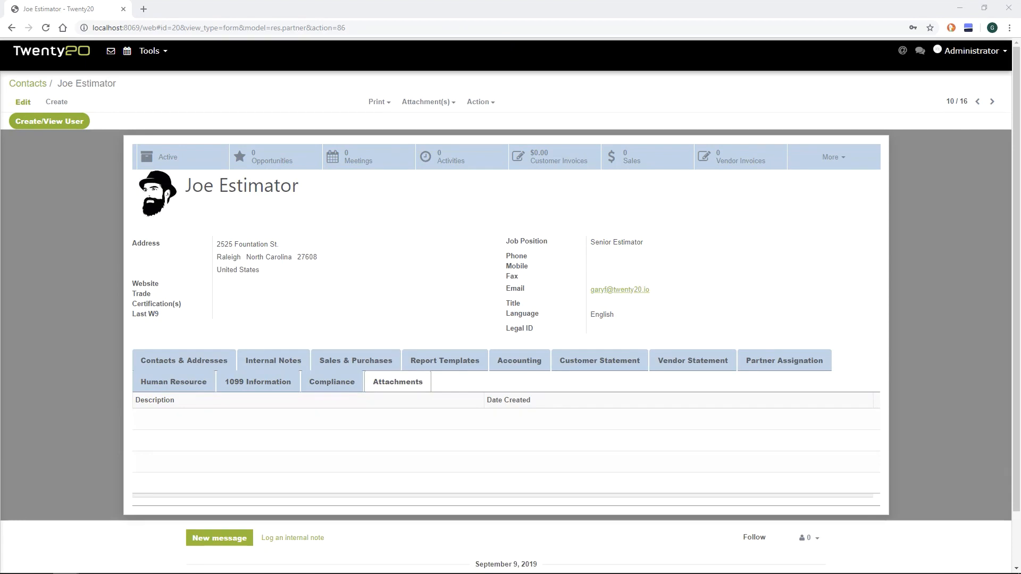
{"action": "left_click_drag", "start_coordinate": [1020, 66], "coordinate": [953, 63]}
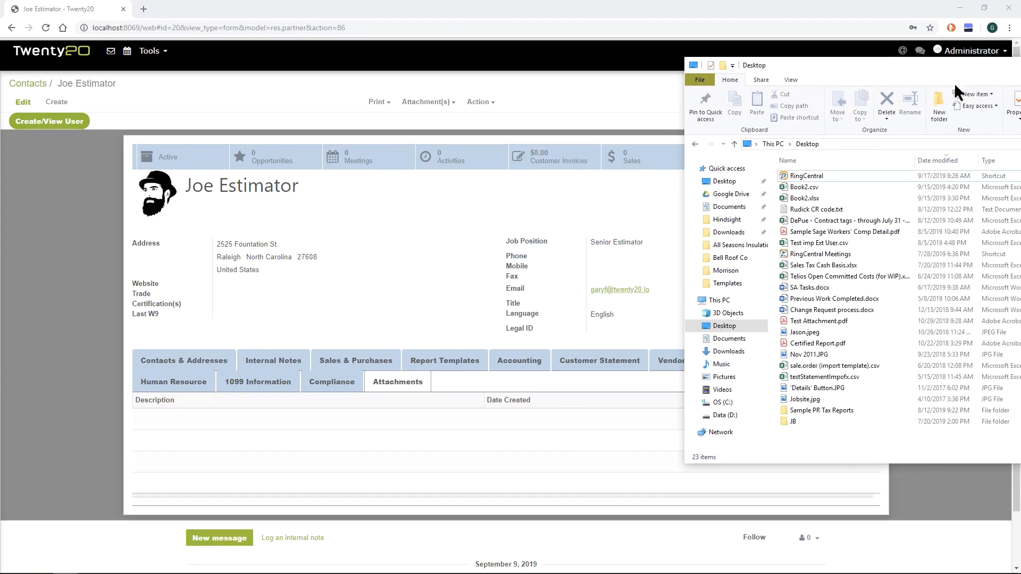
{"action": "left_click", "coordinate": [802, 400]}
{"action": "left_click", "coordinate": [811, 385], "text": "ctrl"}
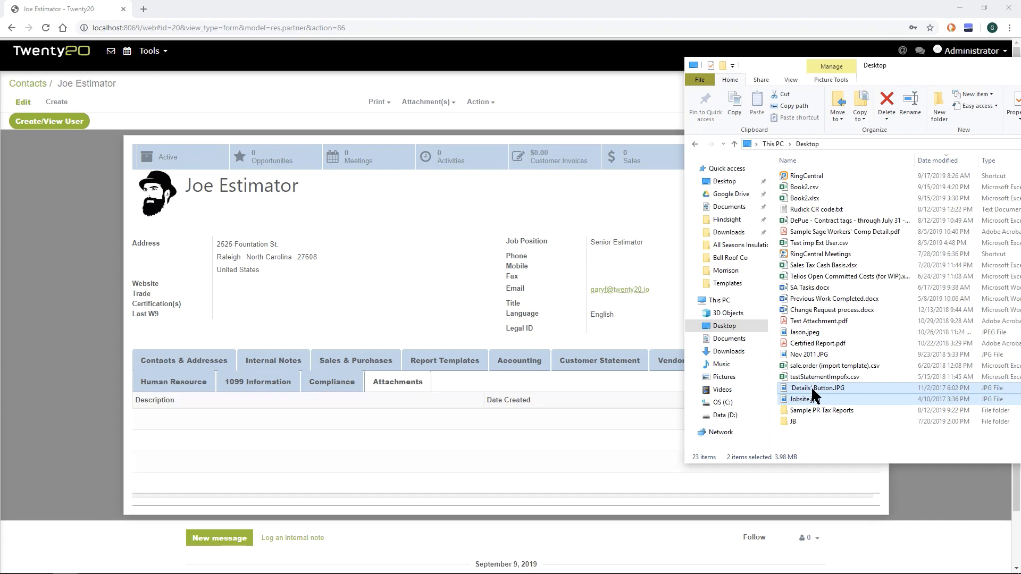
{"action": "left_click_drag", "start_coordinate": [811, 386], "coordinate": [402, 443]}
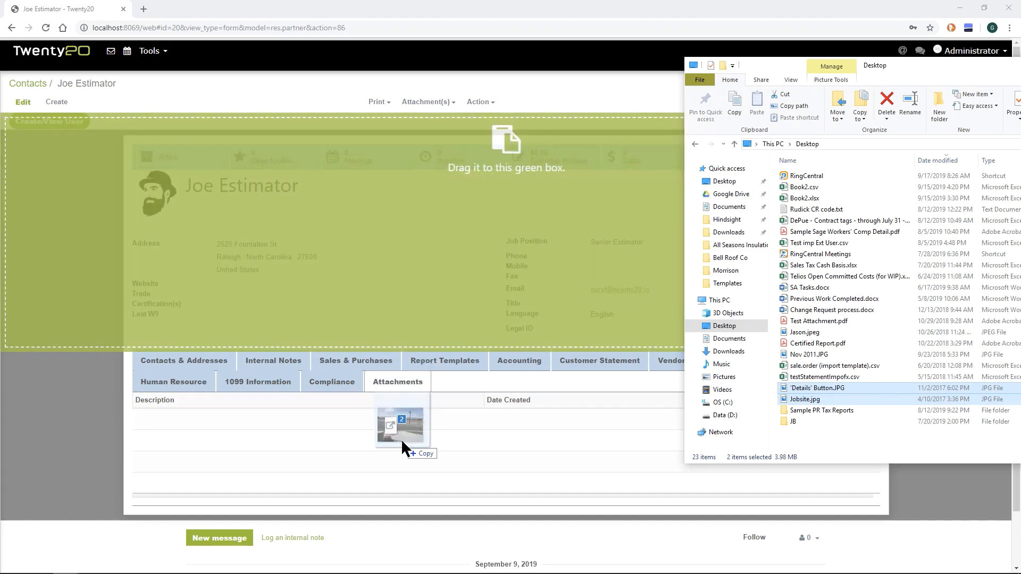
{"action": "left_click_drag", "start_coordinate": [402, 447], "coordinate": [505, 212]}
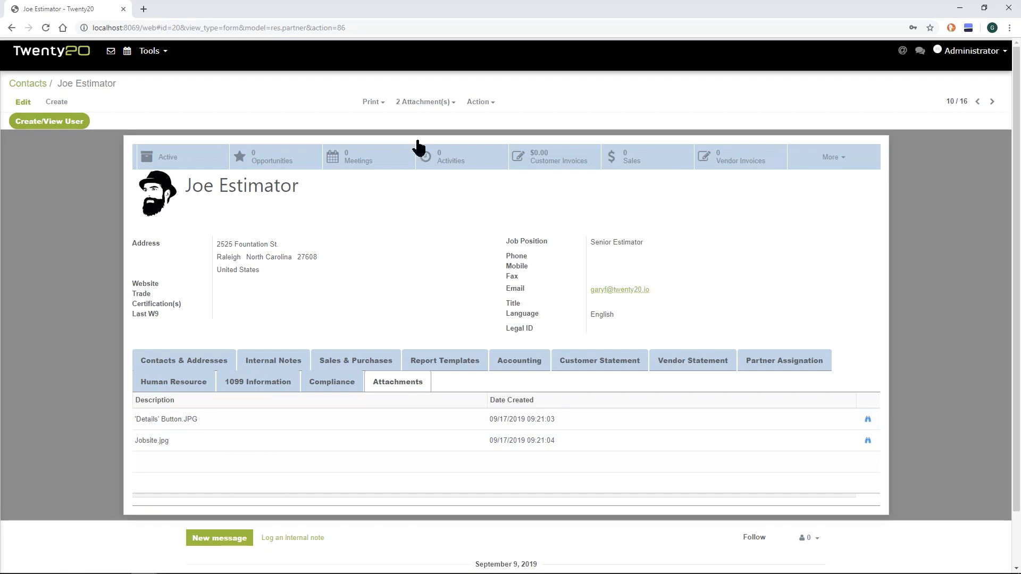
Delete the 'Details' Button.JPG attachment and reopen the contact from the contacts list to refresh its attachments
{"action": "left_click", "coordinate": [434, 105]}
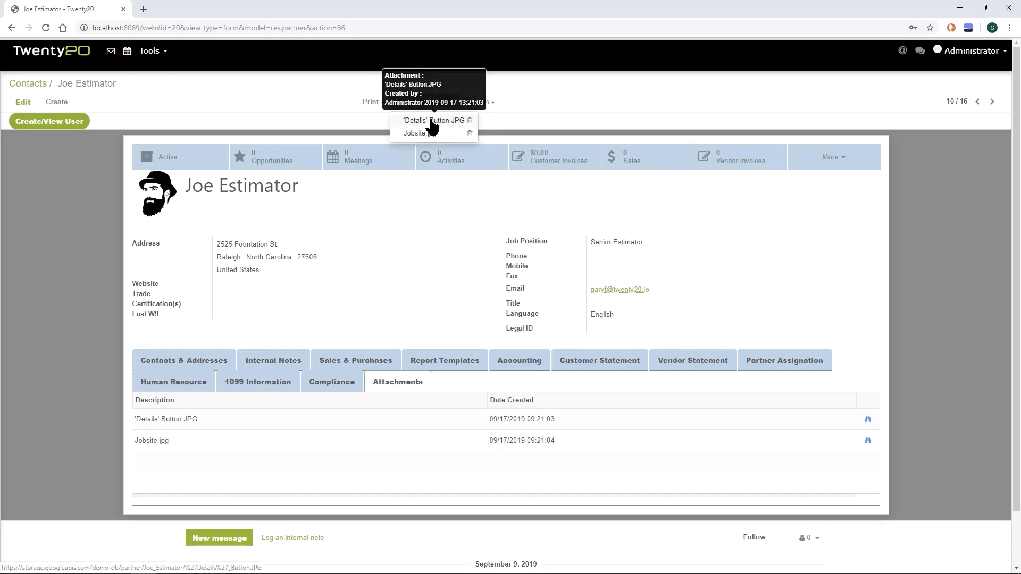
{"action": "left_click", "coordinate": [471, 126]}
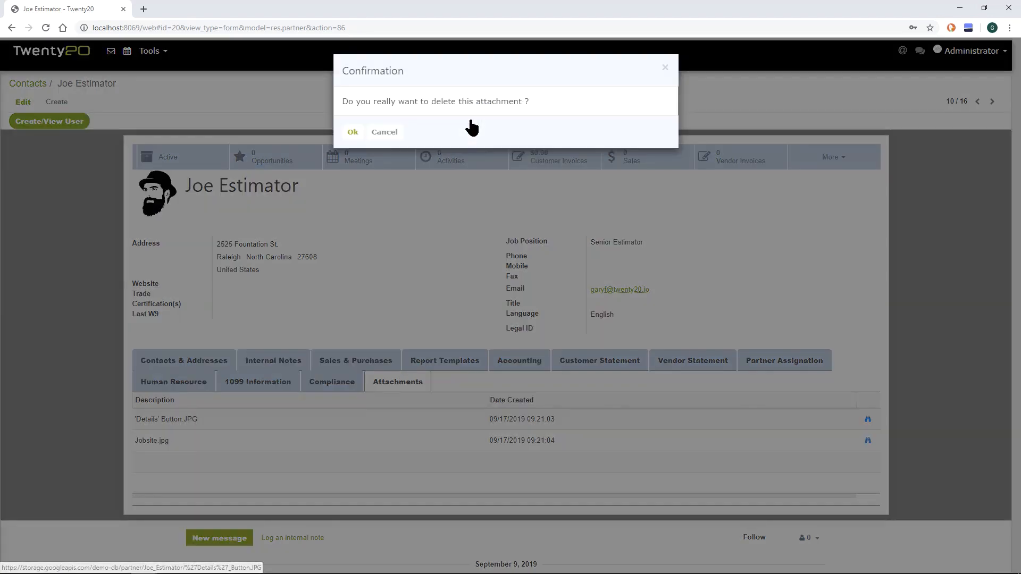
{"action": "left_click", "coordinate": [353, 134]}
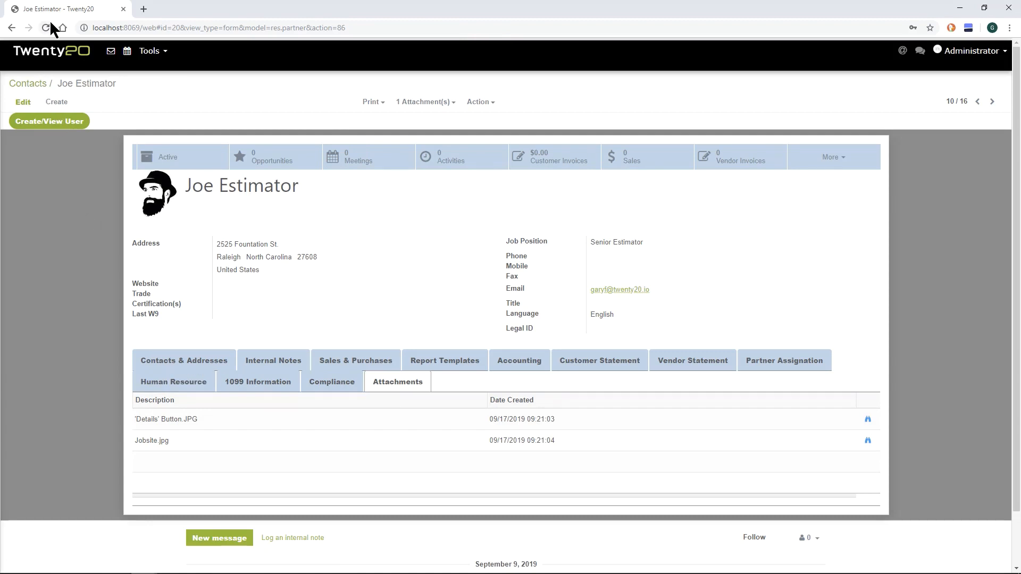
{"action": "left_click", "coordinate": [42, 85]}
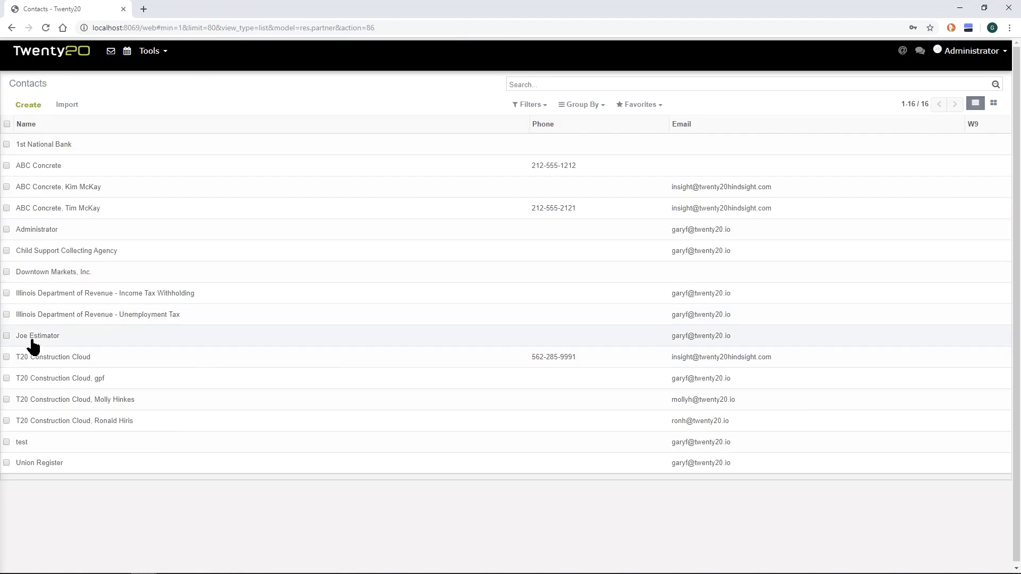
{"action": "left_click", "coordinate": [40, 339]}
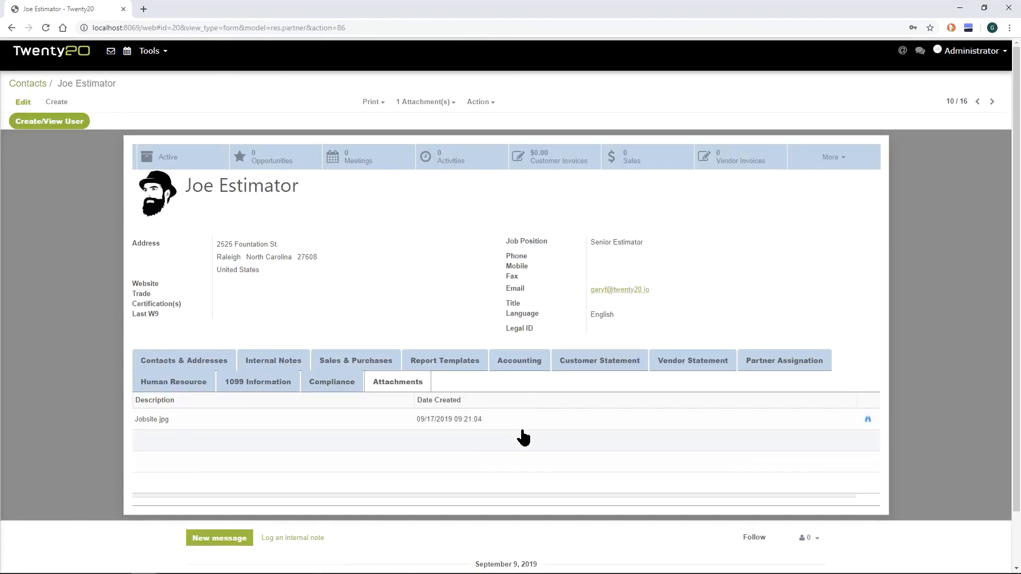
Preview the Jobsite.jpg attachment in the viewer, return to the contact record, and download the file
{"action": "left_click", "coordinate": [867, 421]}
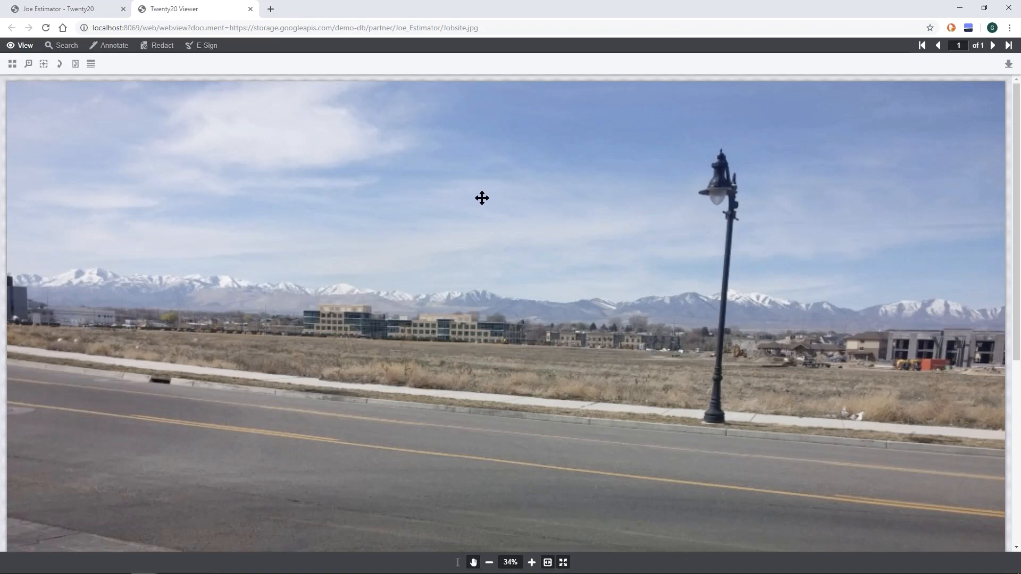
{"action": "left_click", "coordinate": [251, 9]}
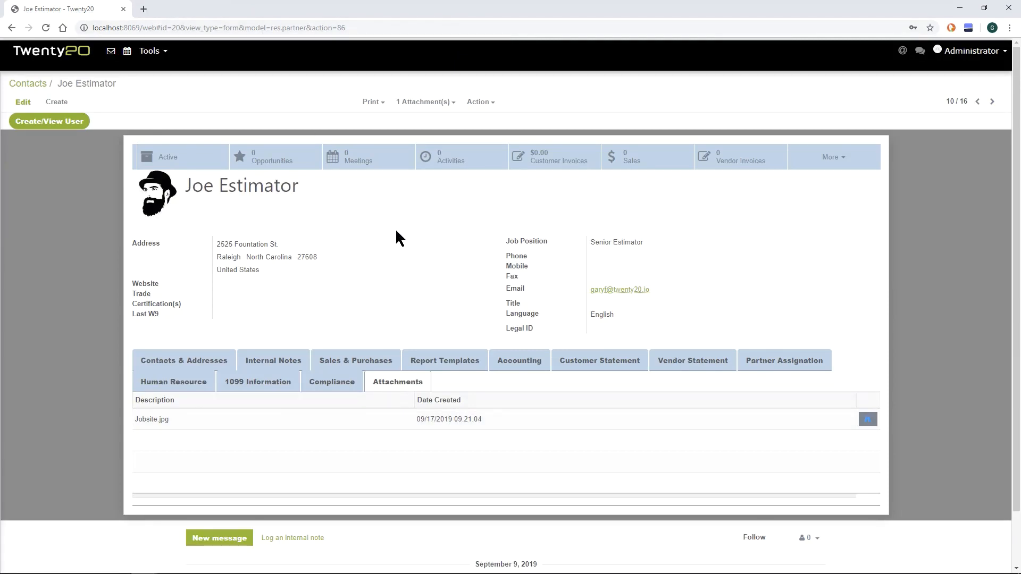
{"action": "left_click", "coordinate": [440, 105]}
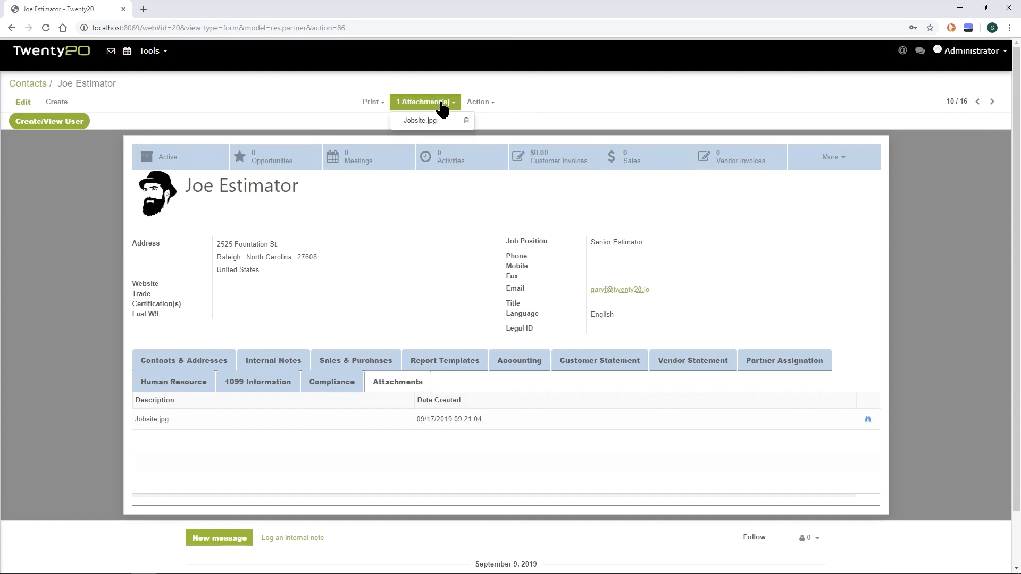
{"action": "left_click", "coordinate": [441, 106]}
{"action": "left_click", "coordinate": [439, 108]}
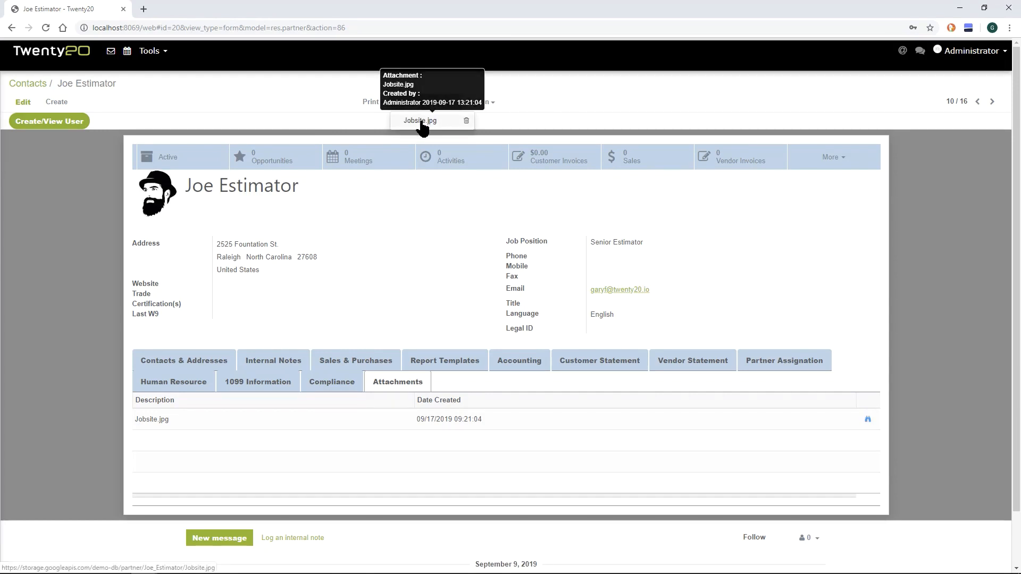
{"action": "left_click", "coordinate": [422, 122]}
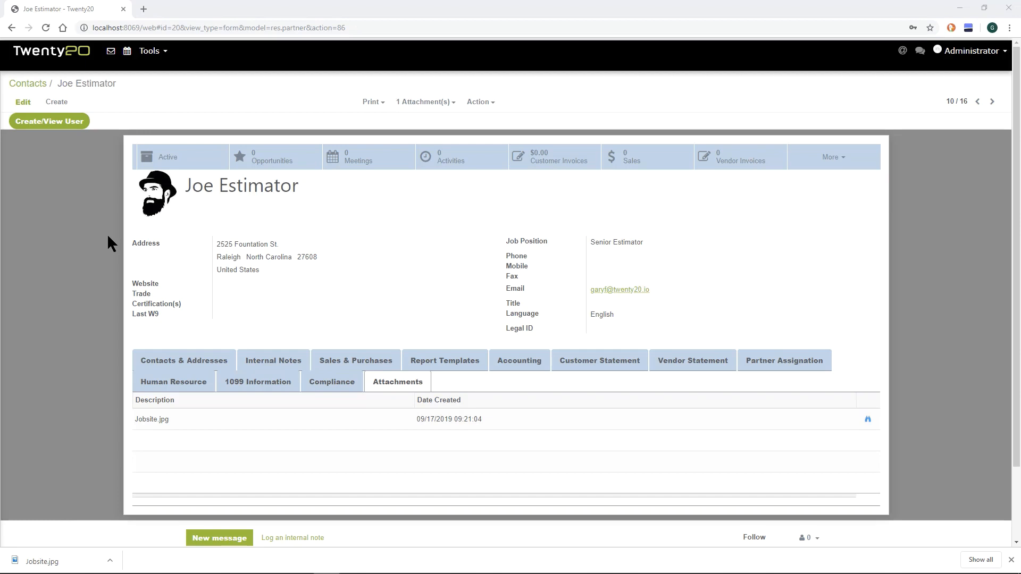
Append Guy to the contact's name, try to leave the record without saving, and discard the changes
{"action": "left_click", "coordinate": [24, 102]}
{"action": "type", "text": "Guy"}
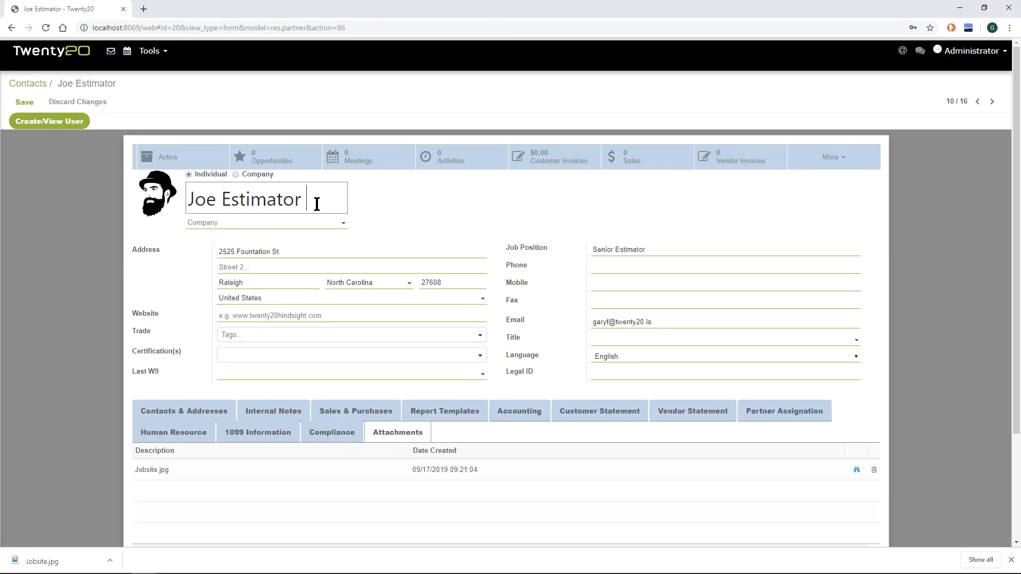
{"action": "left_click", "coordinate": [42, 87]}
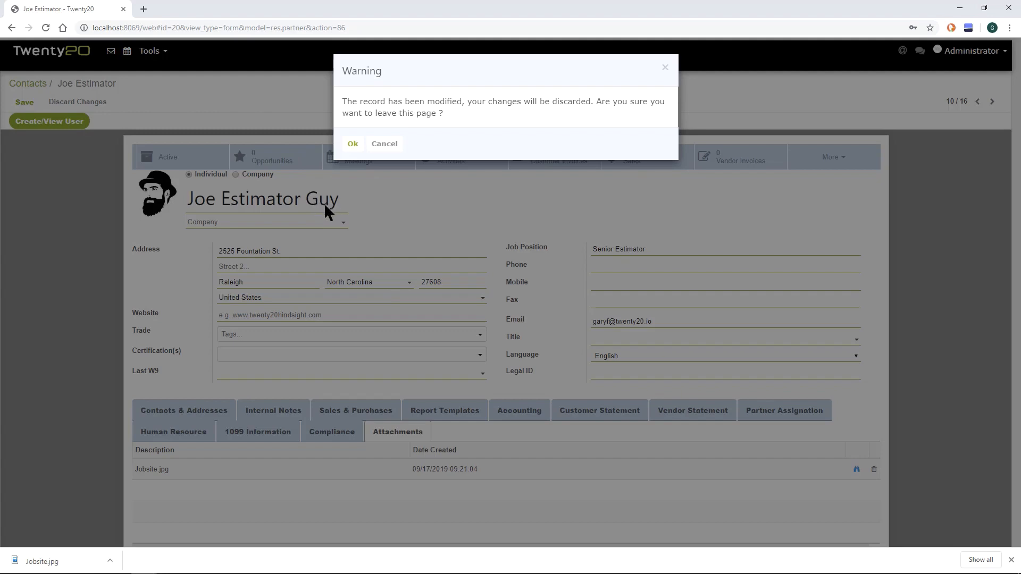
{"action": "left_click", "coordinate": [384, 144]}
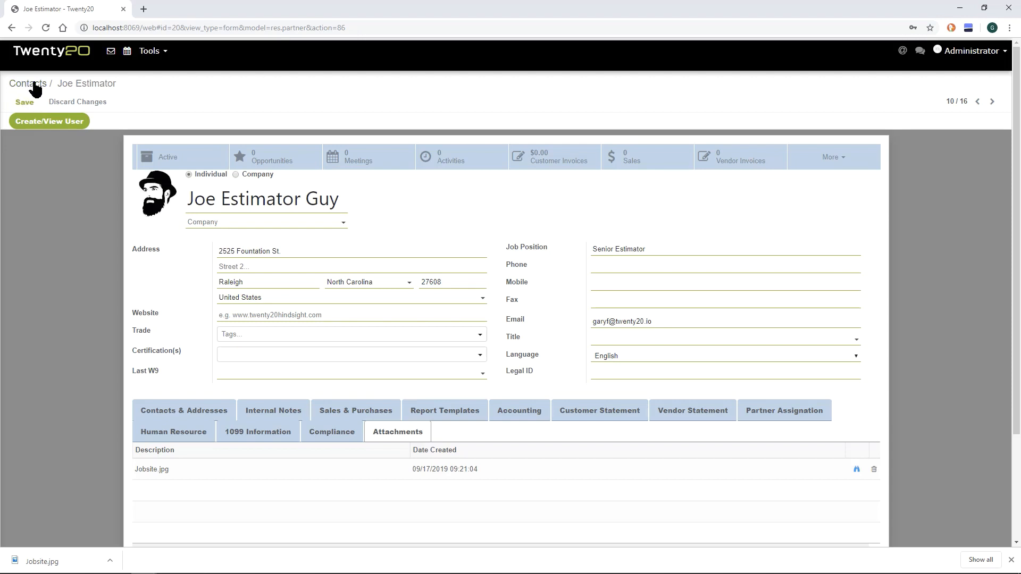
{"action": "left_click", "coordinate": [81, 102]}
{"action": "left_click", "coordinate": [353, 143]}
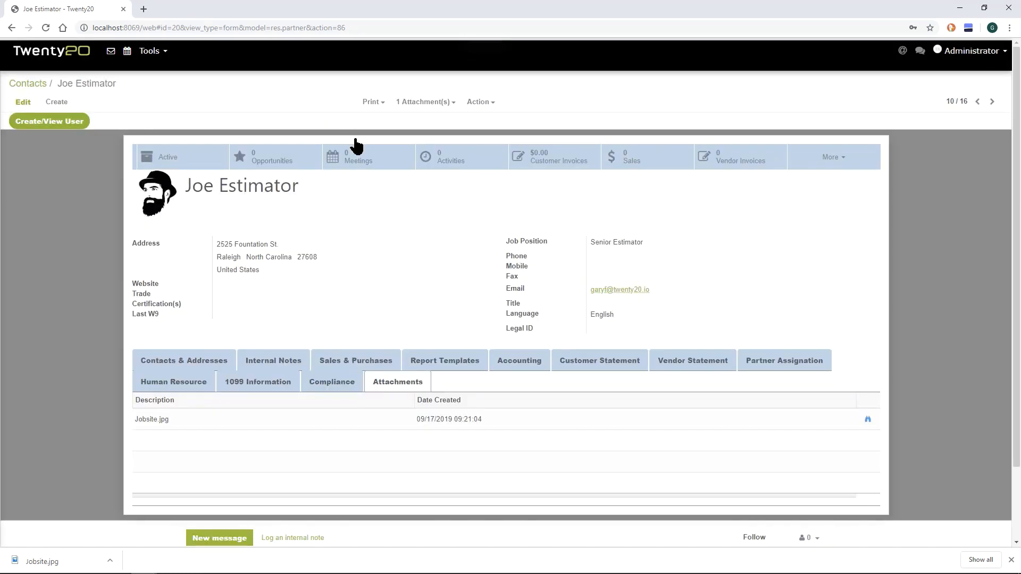